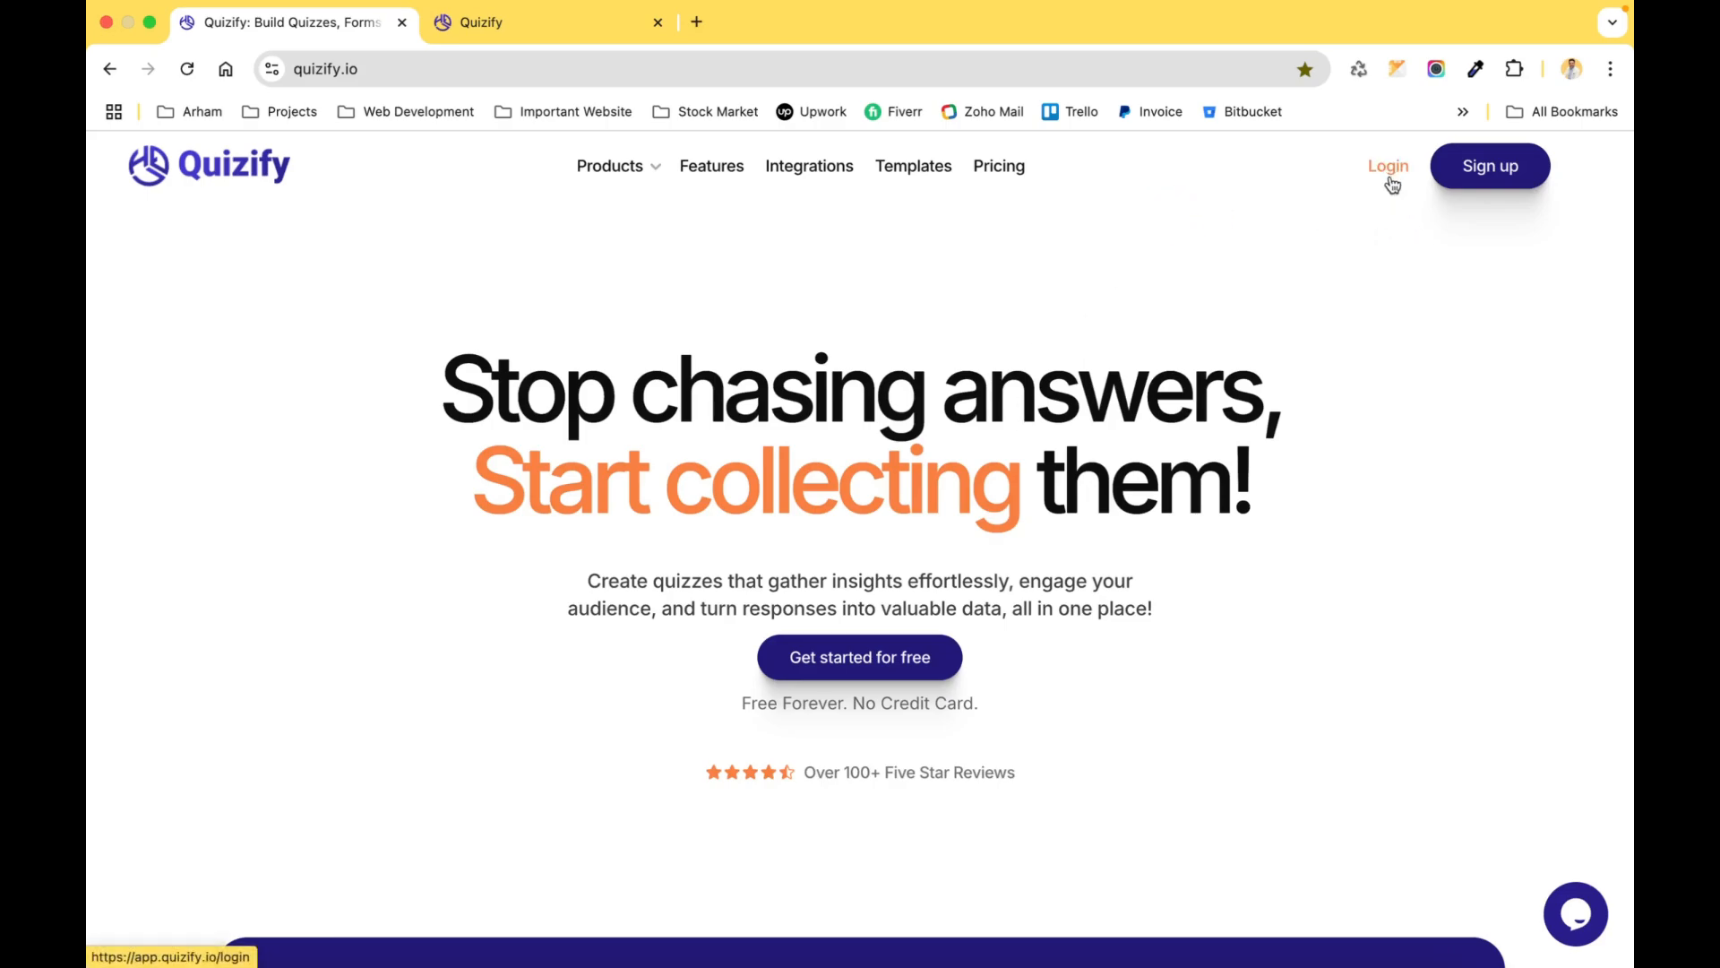
# Open the Travel Quiz for editing and display the result types available in its result logic
pyautogui.click(627, 22)
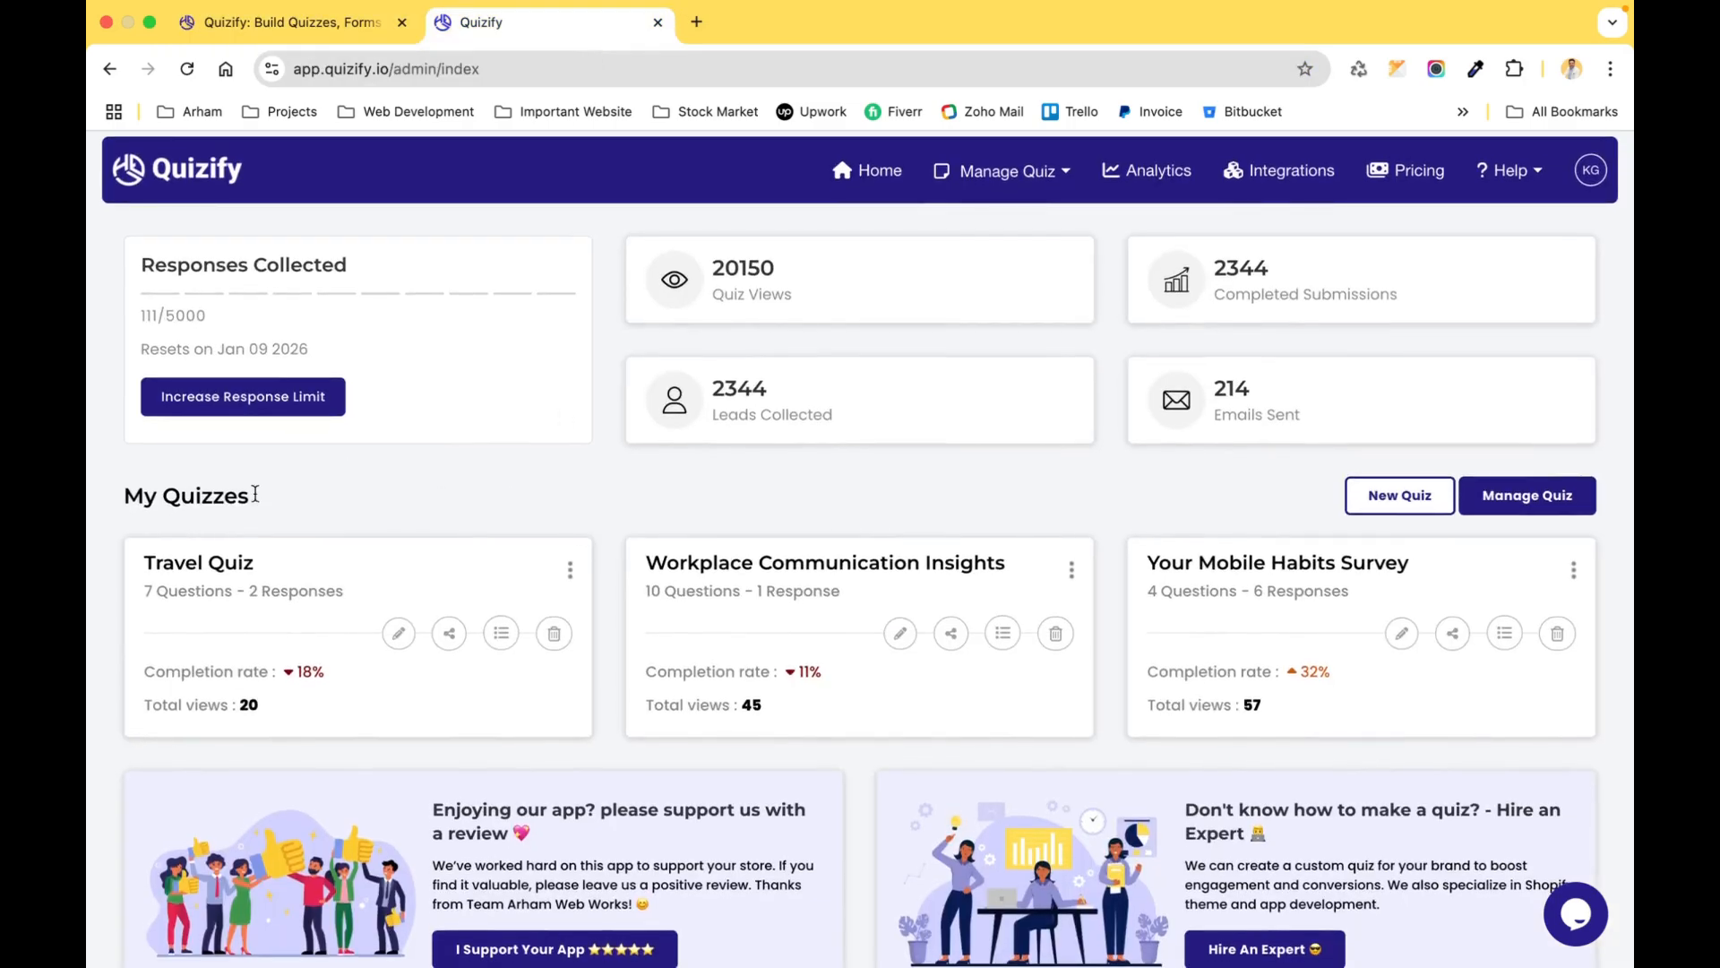
pyautogui.click(400, 633)
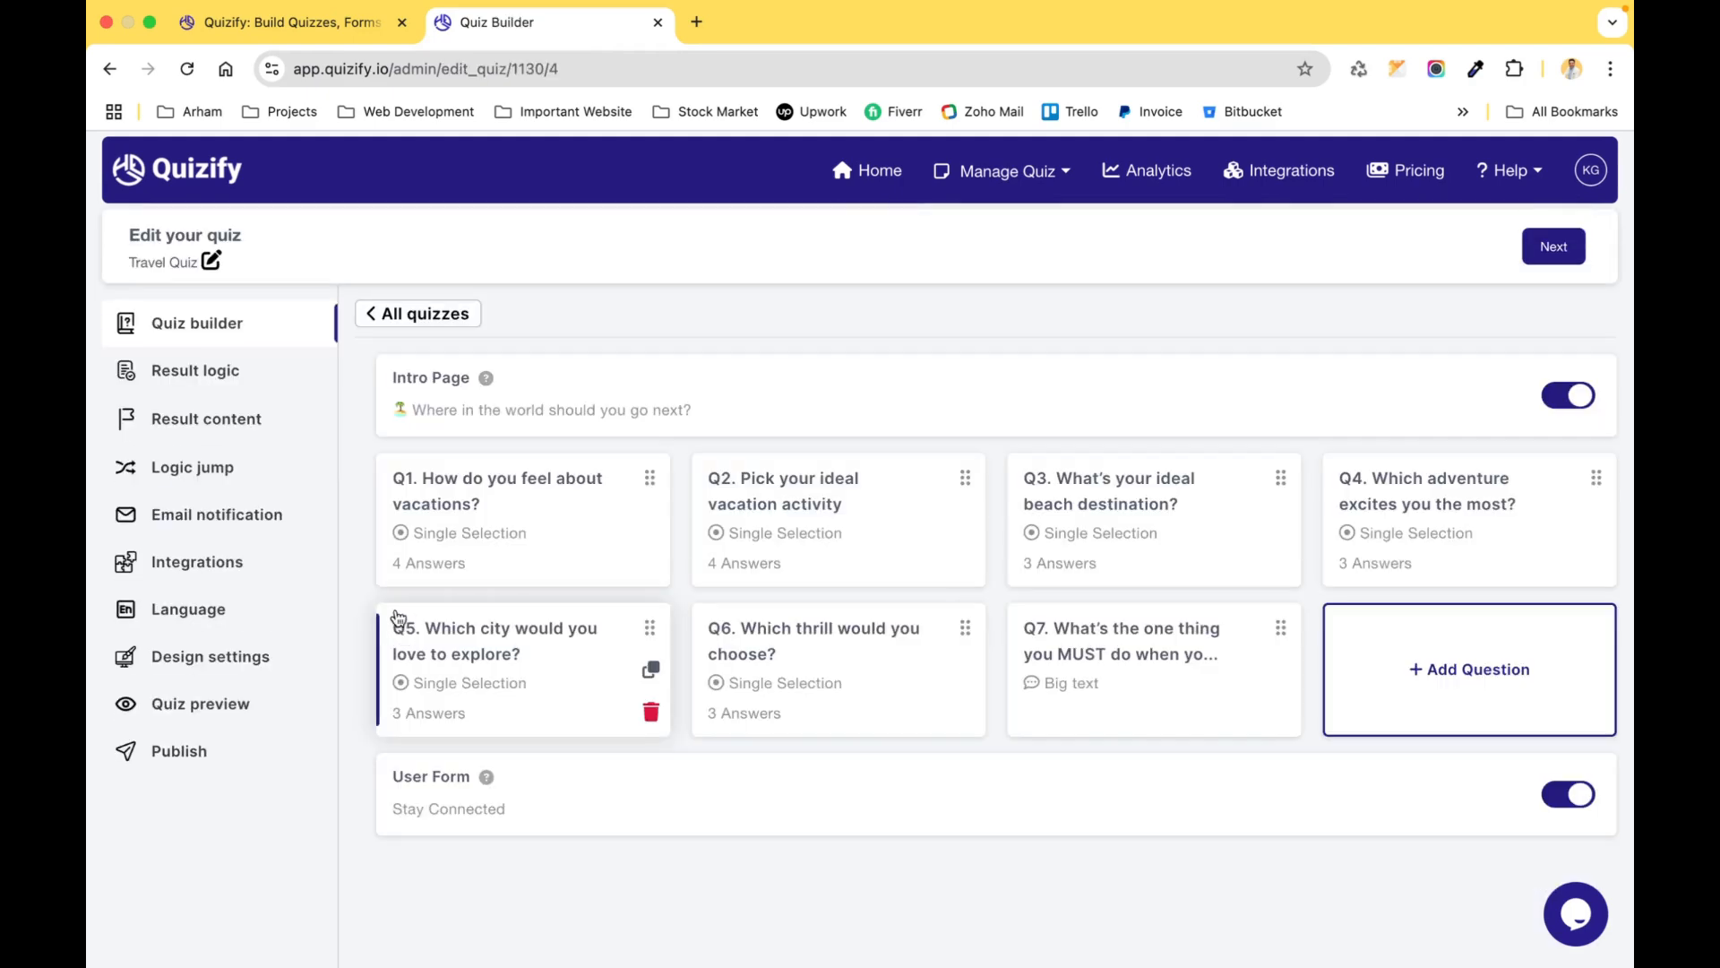
pyautogui.click(228, 381)
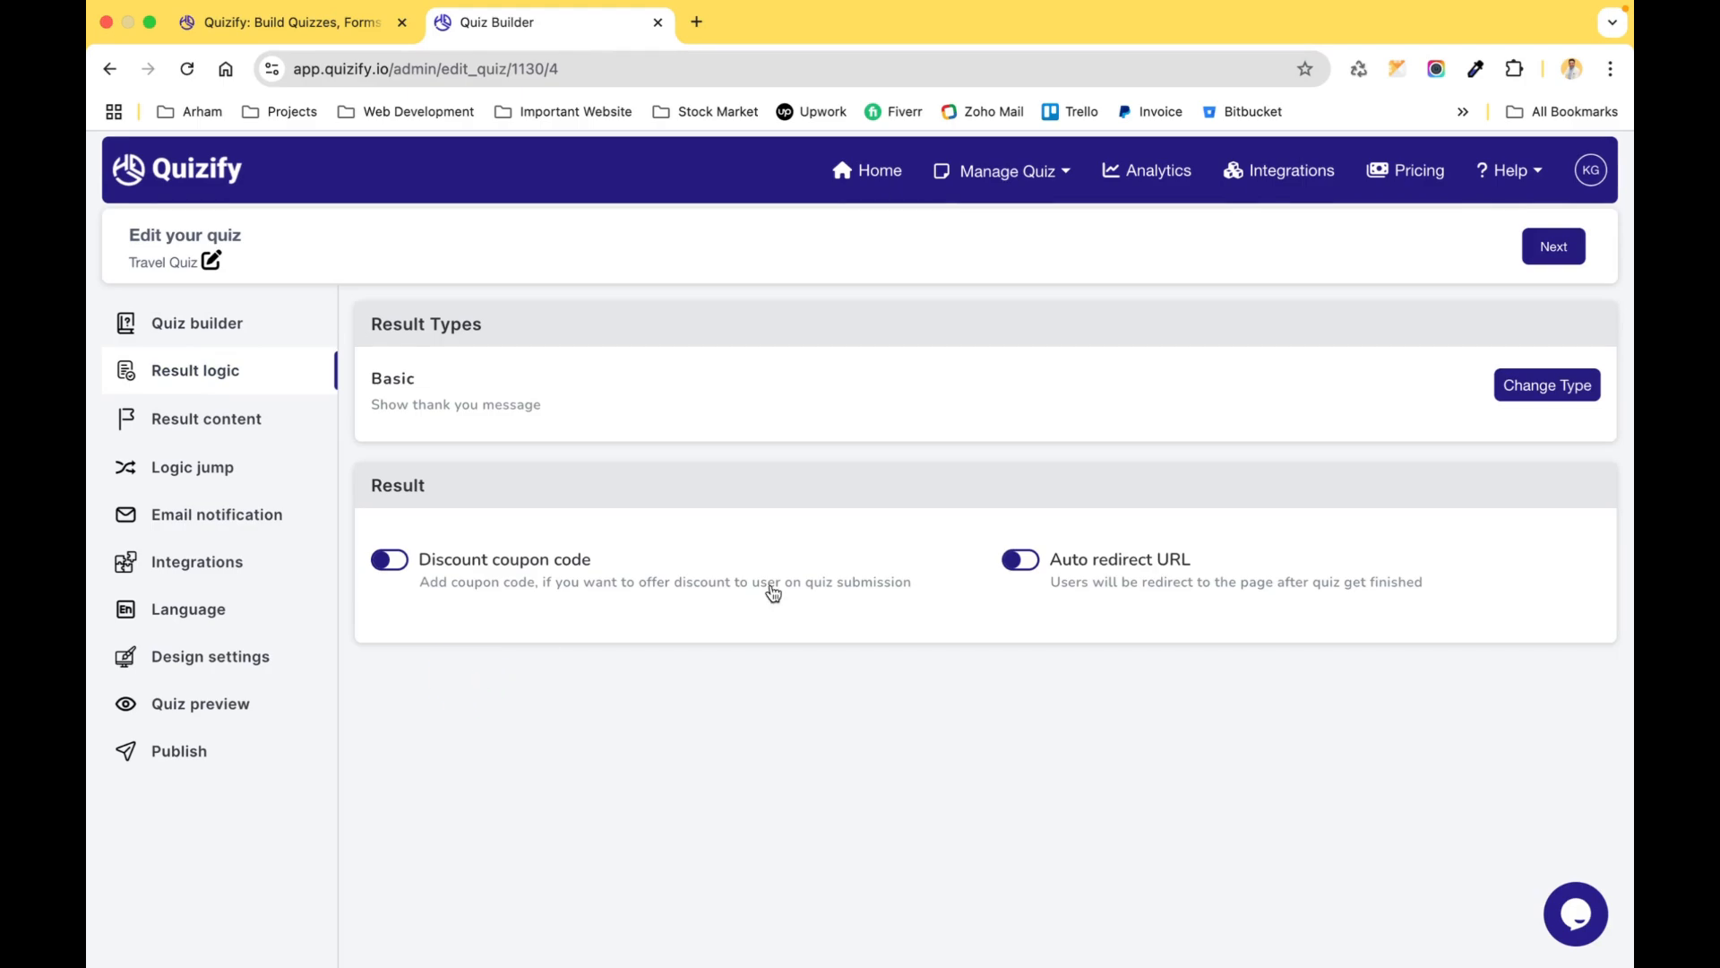
pyautogui.click(1527, 387)
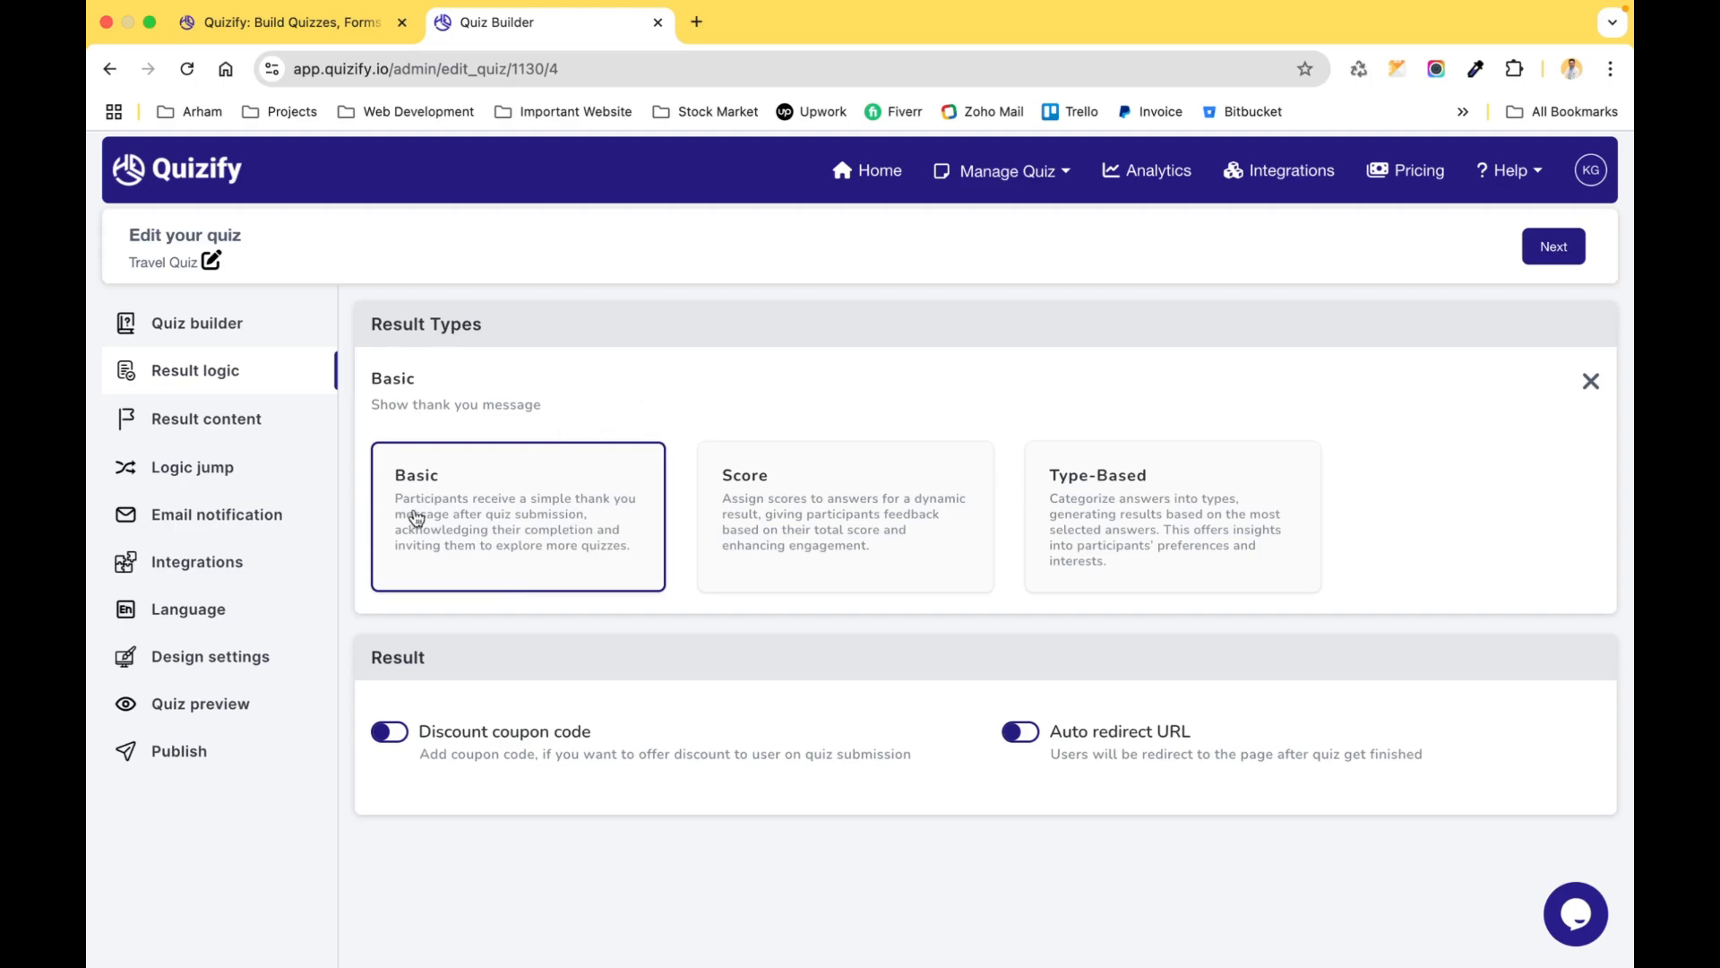
# Examine the title and description of the thank you page in the result content
pyautogui.click(255, 428)
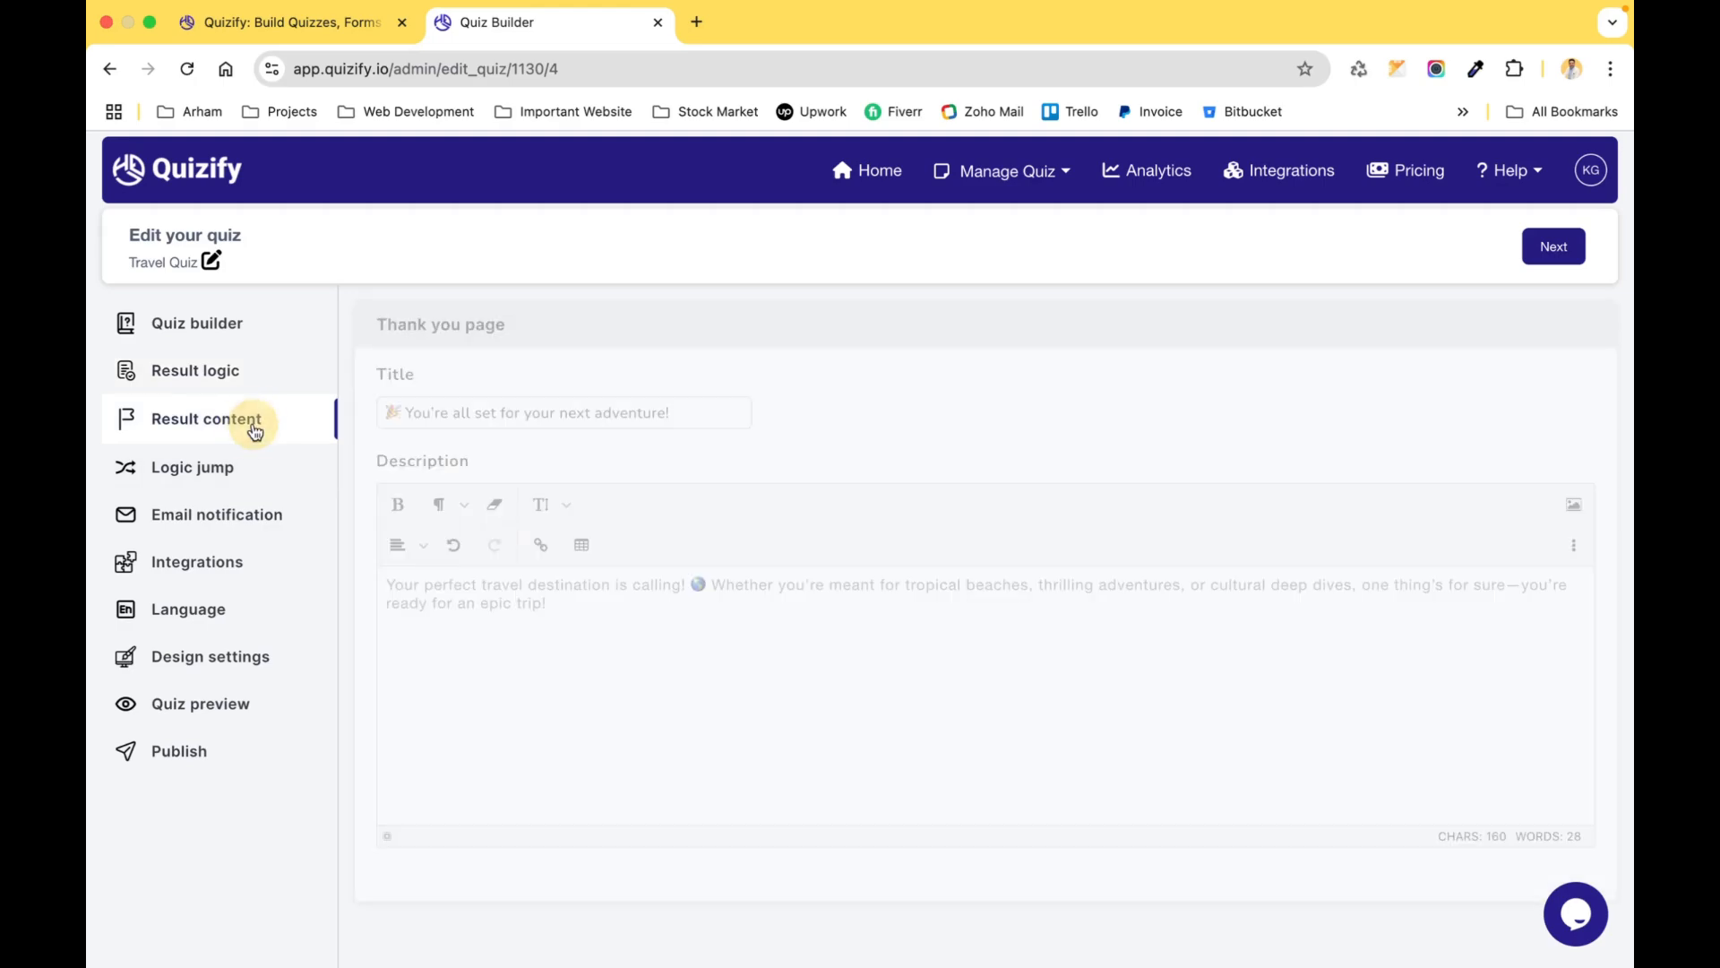
pyautogui.scroll(-1, 408, 468)
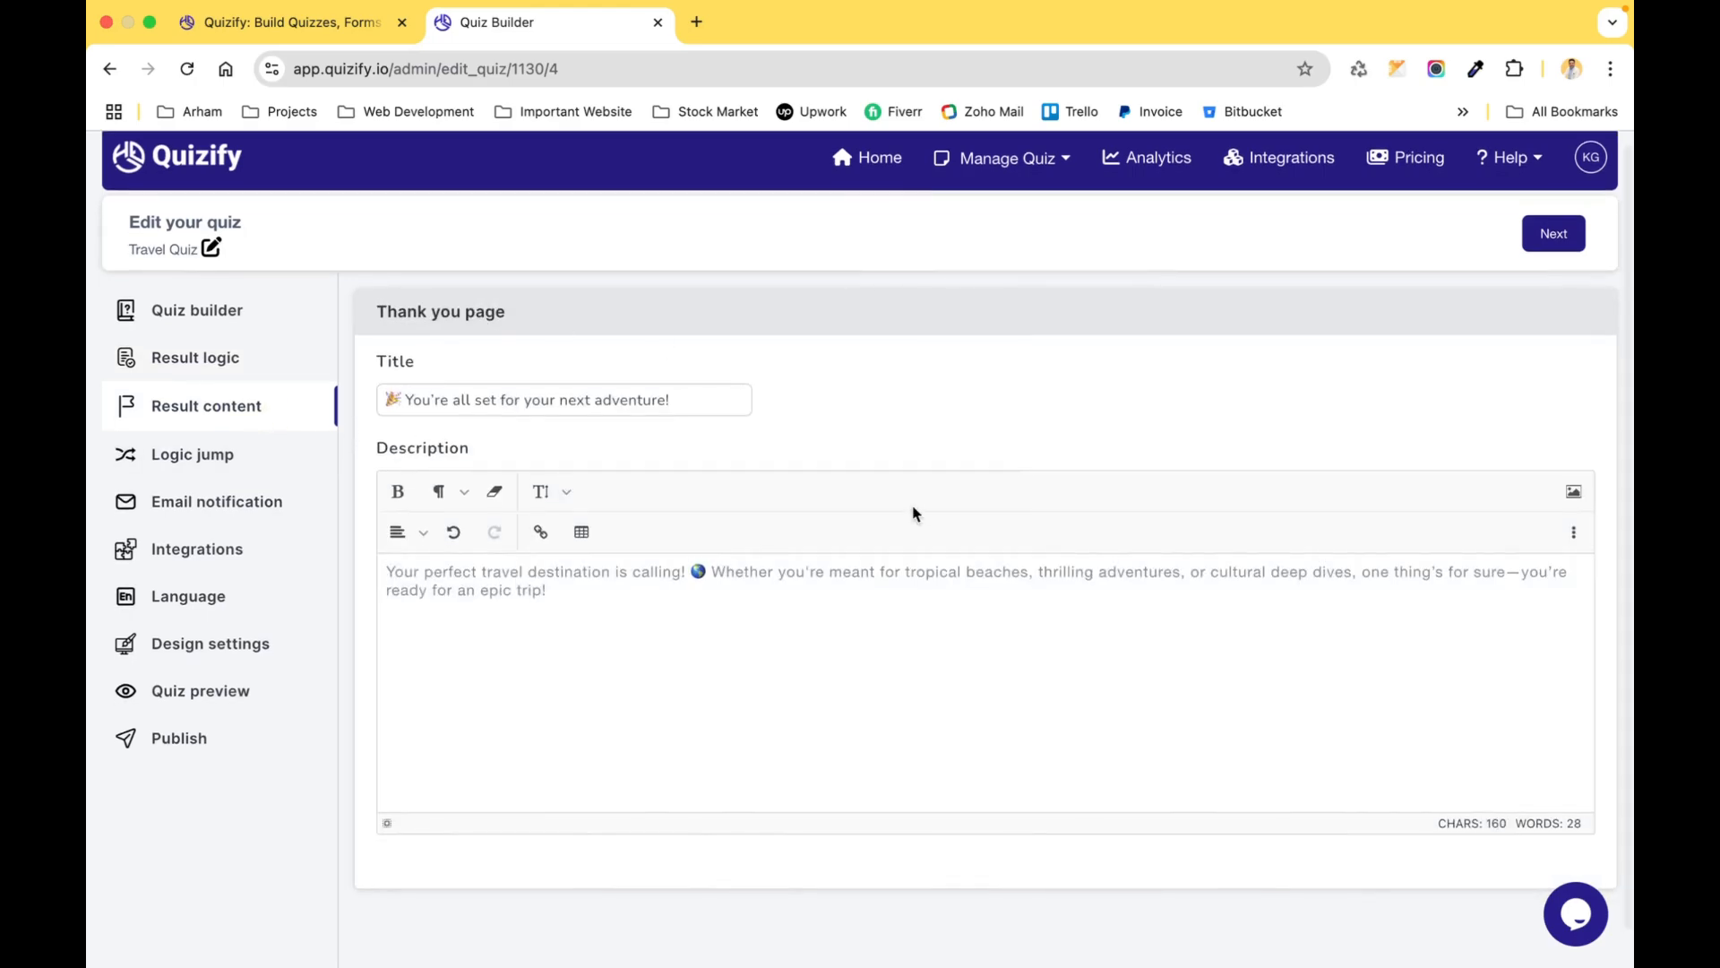
pyautogui.click(942, 655)
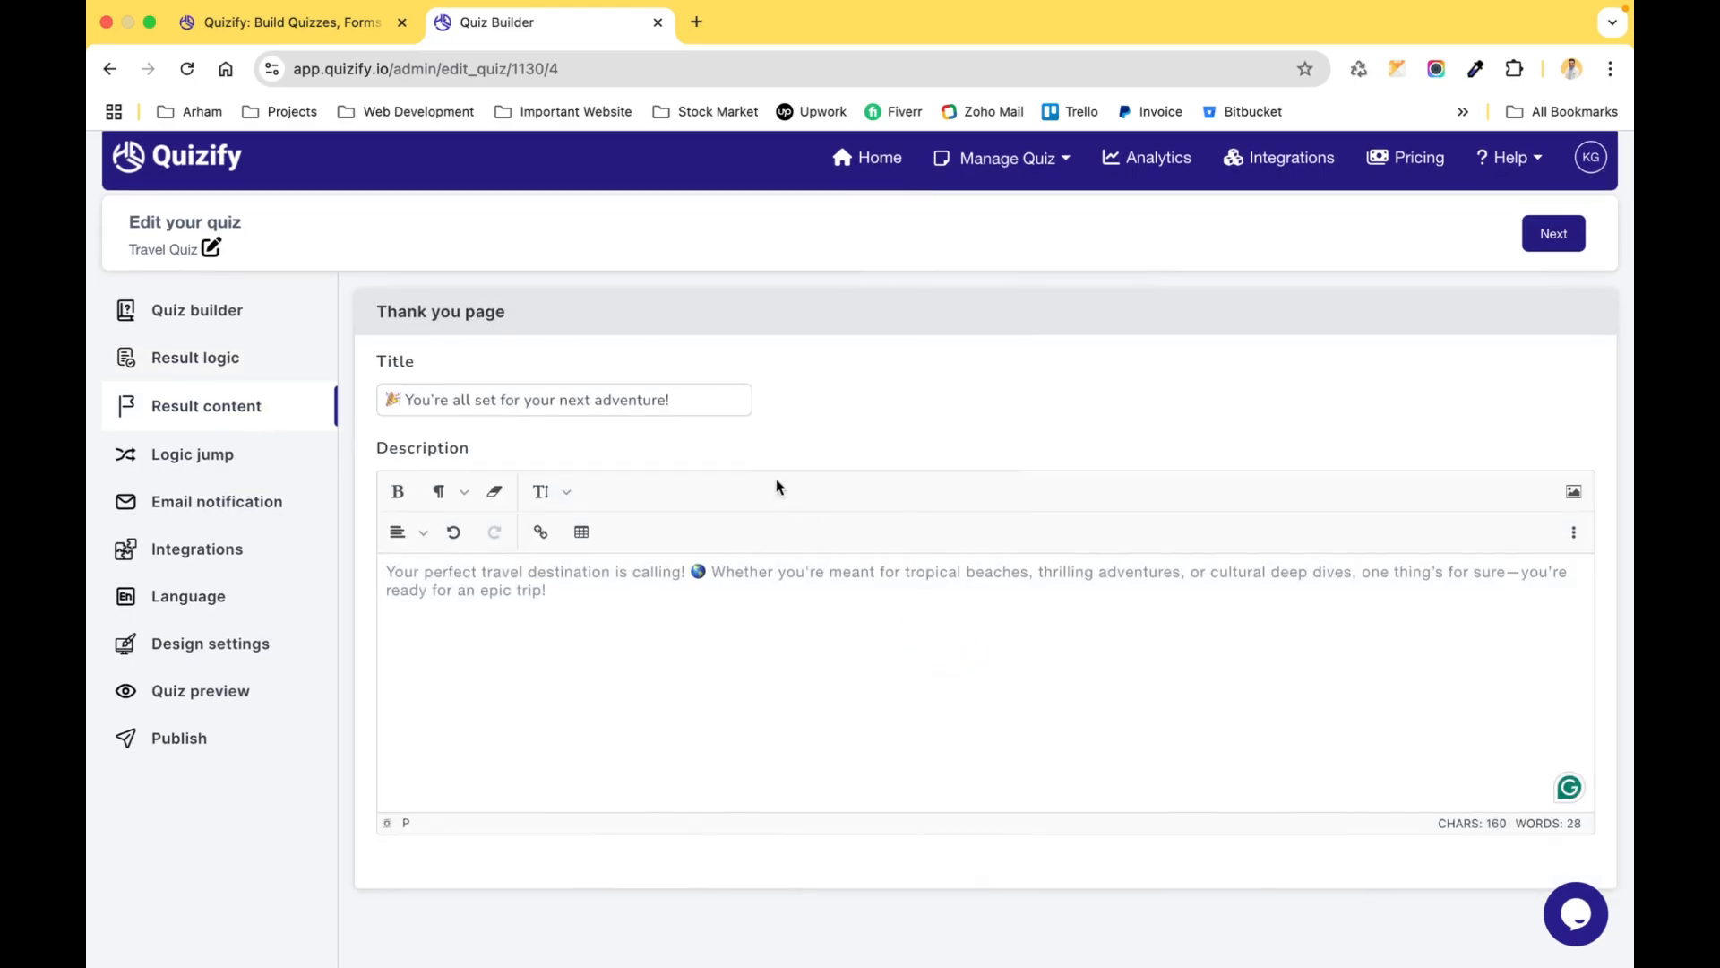
pyautogui.click(714, 402)
pyautogui.click(649, 630)
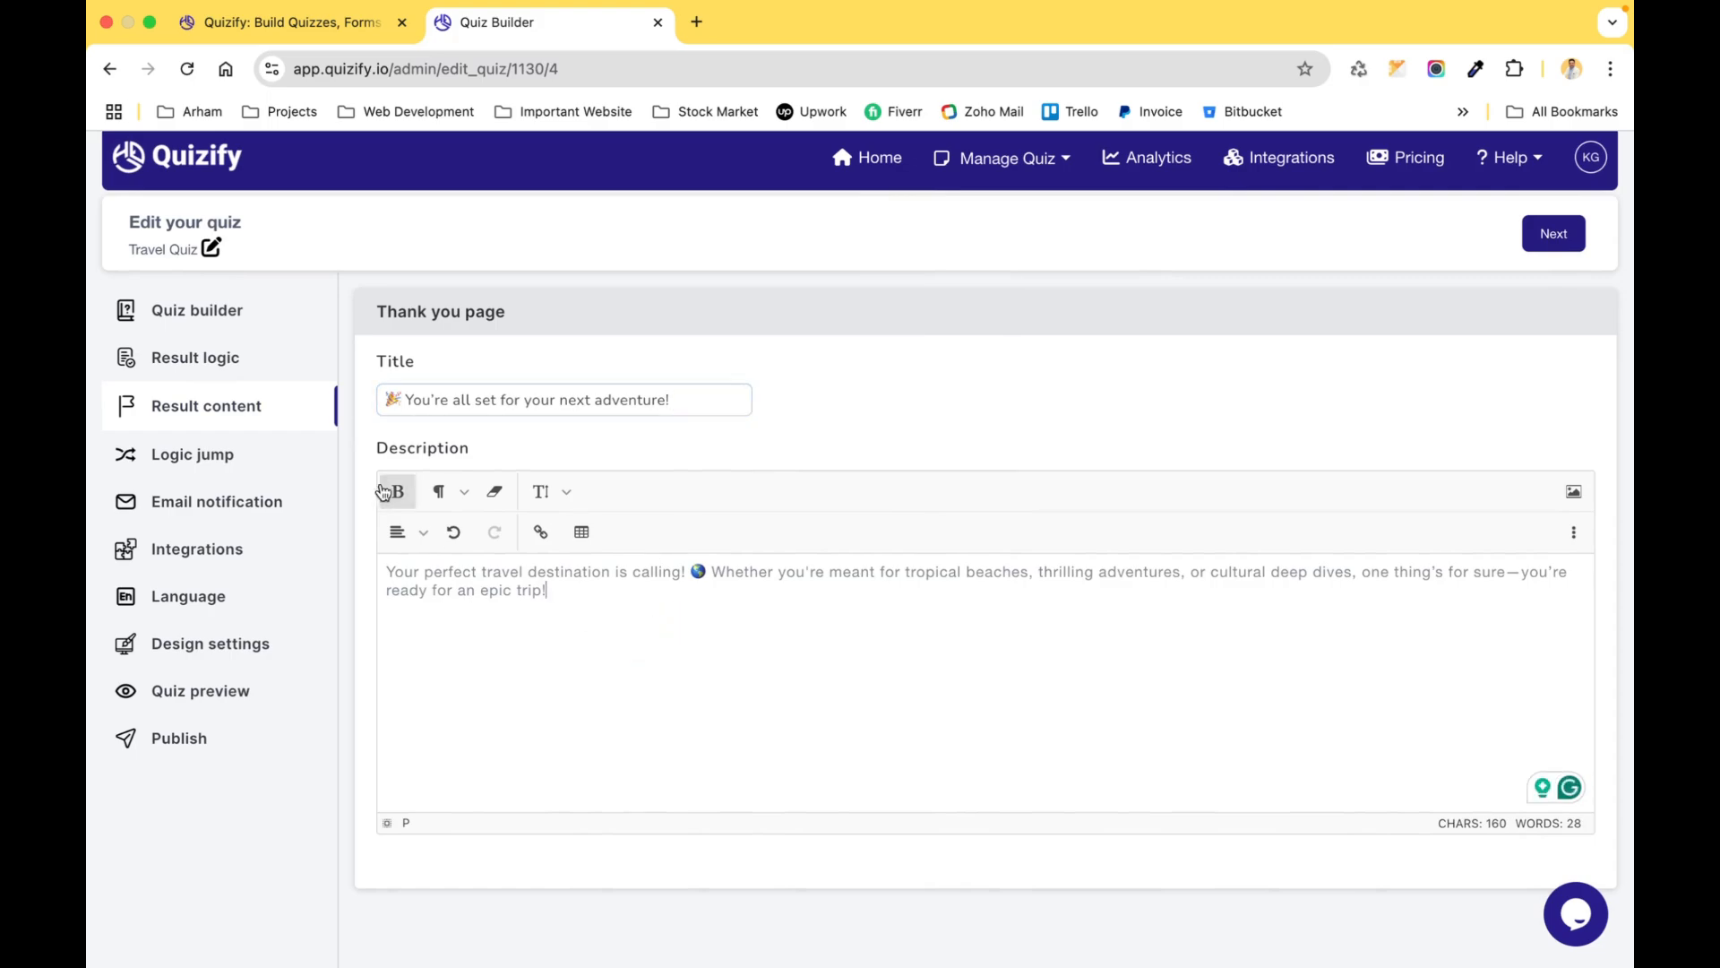
# Change the quiz's result type to Score in the result logic and save it
pyautogui.click(221, 360)
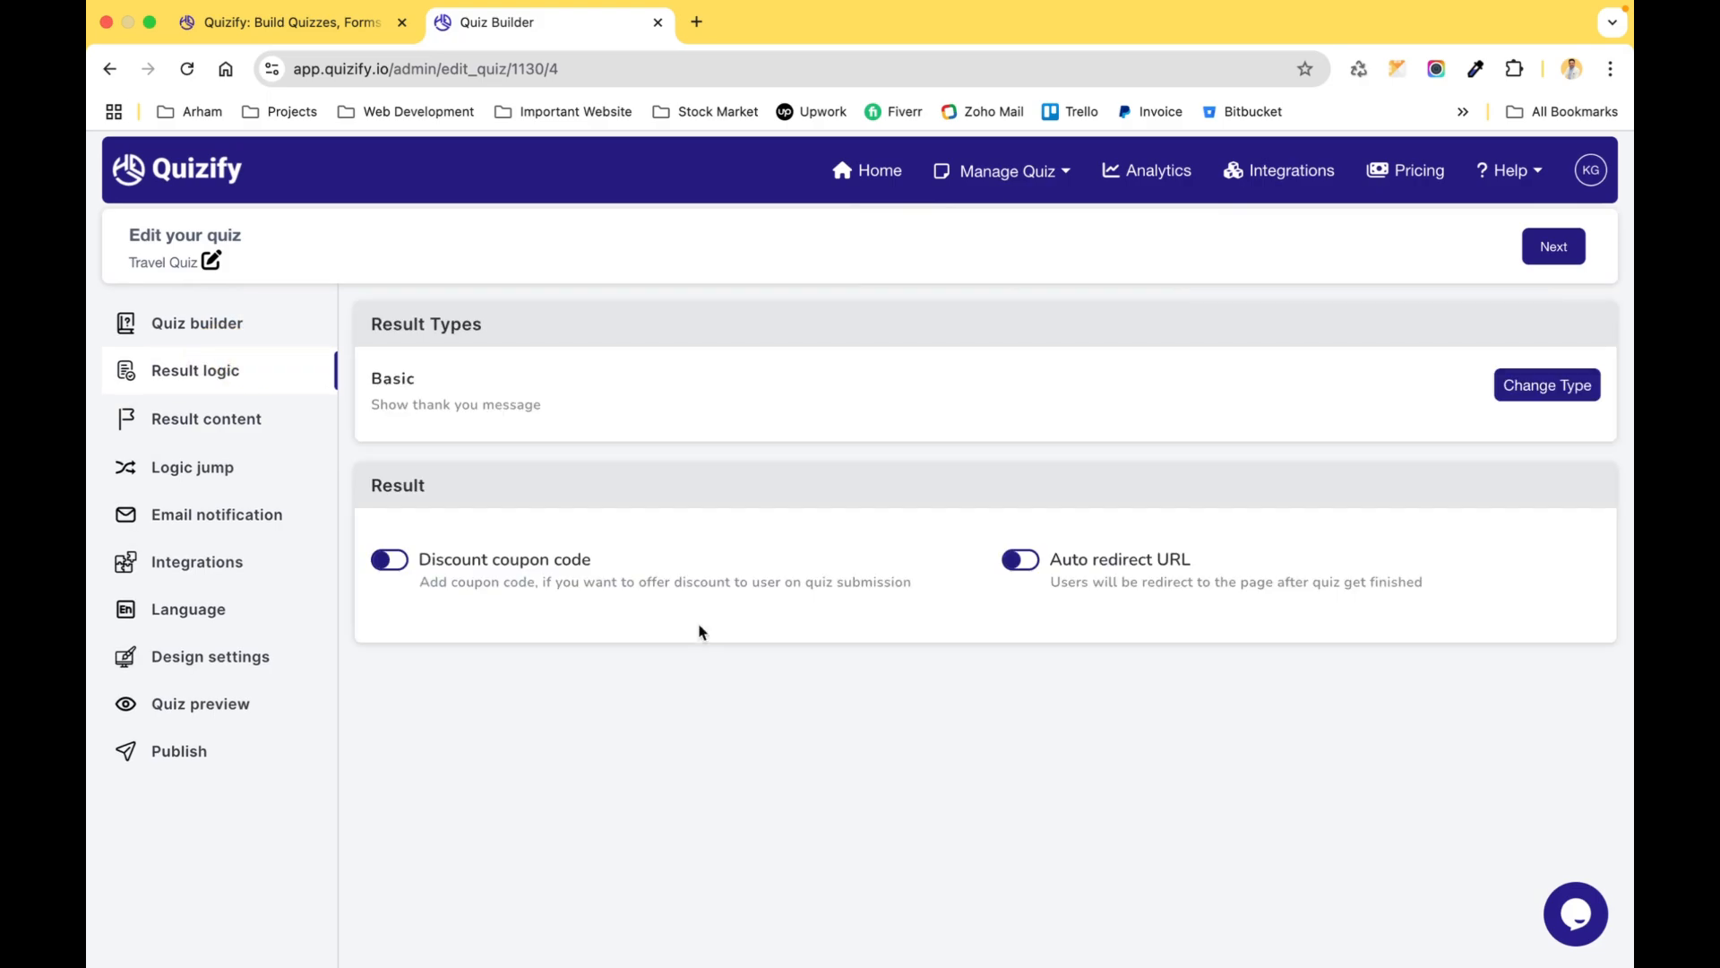
pyautogui.click(1586, 386)
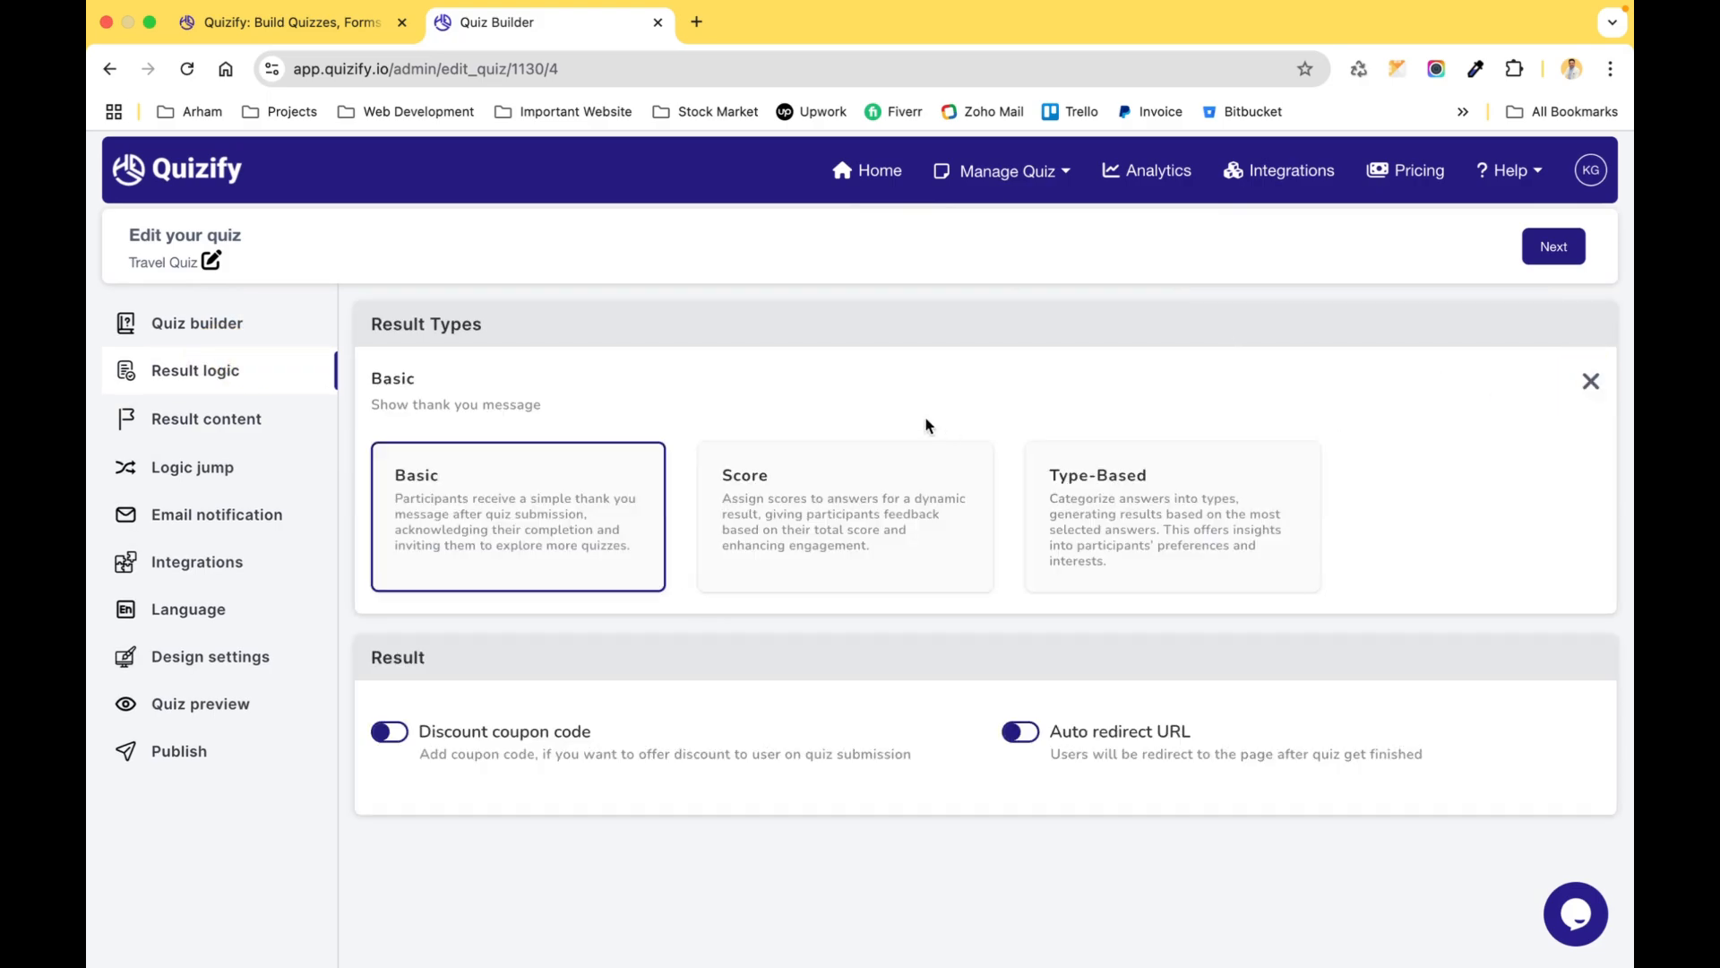
pyautogui.click(831, 474)
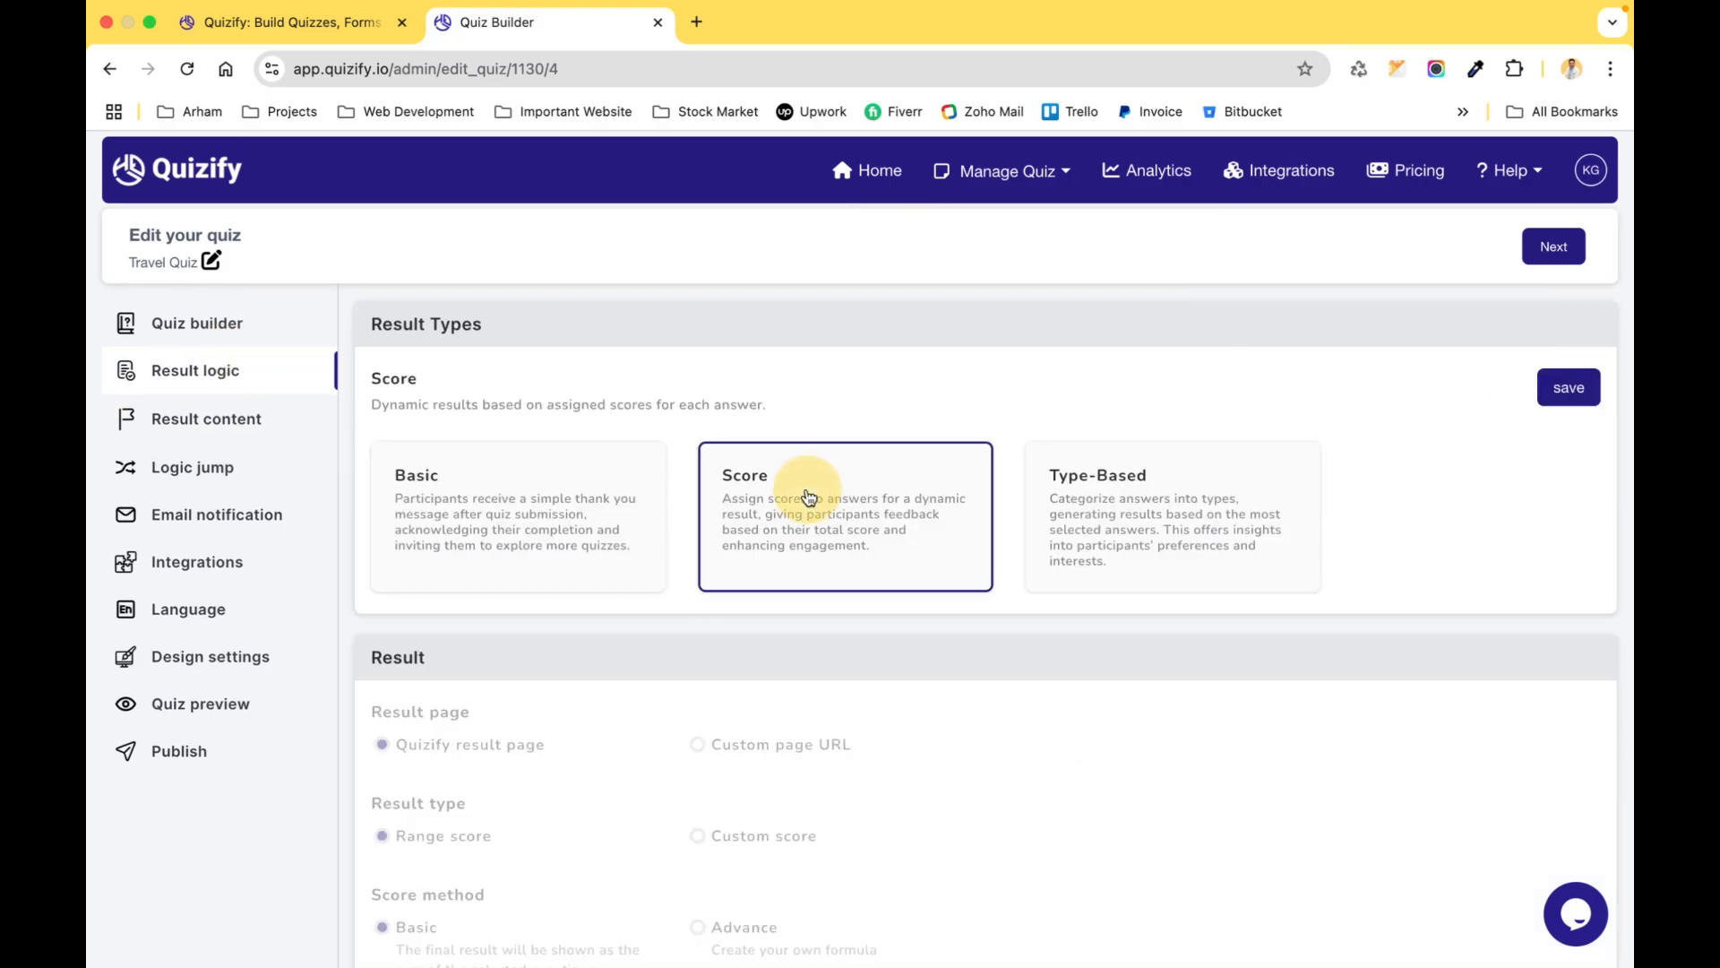
pyautogui.scroll(-1, 888, 600)
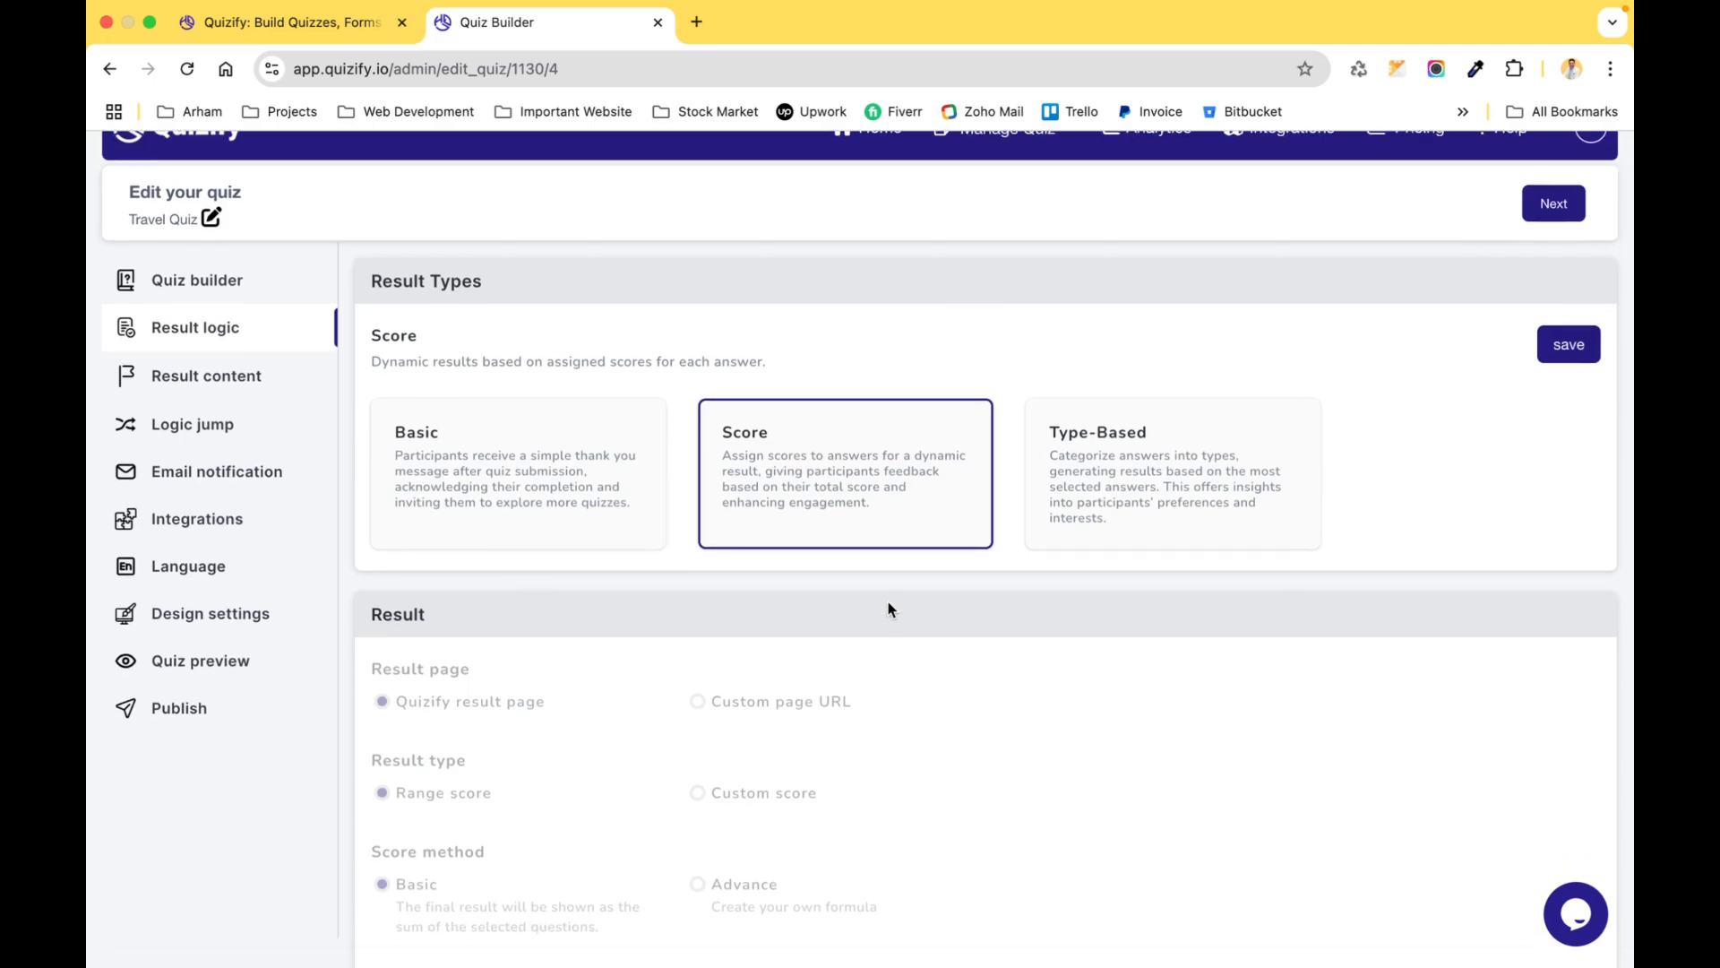
pyautogui.scroll(-1, 889, 606)
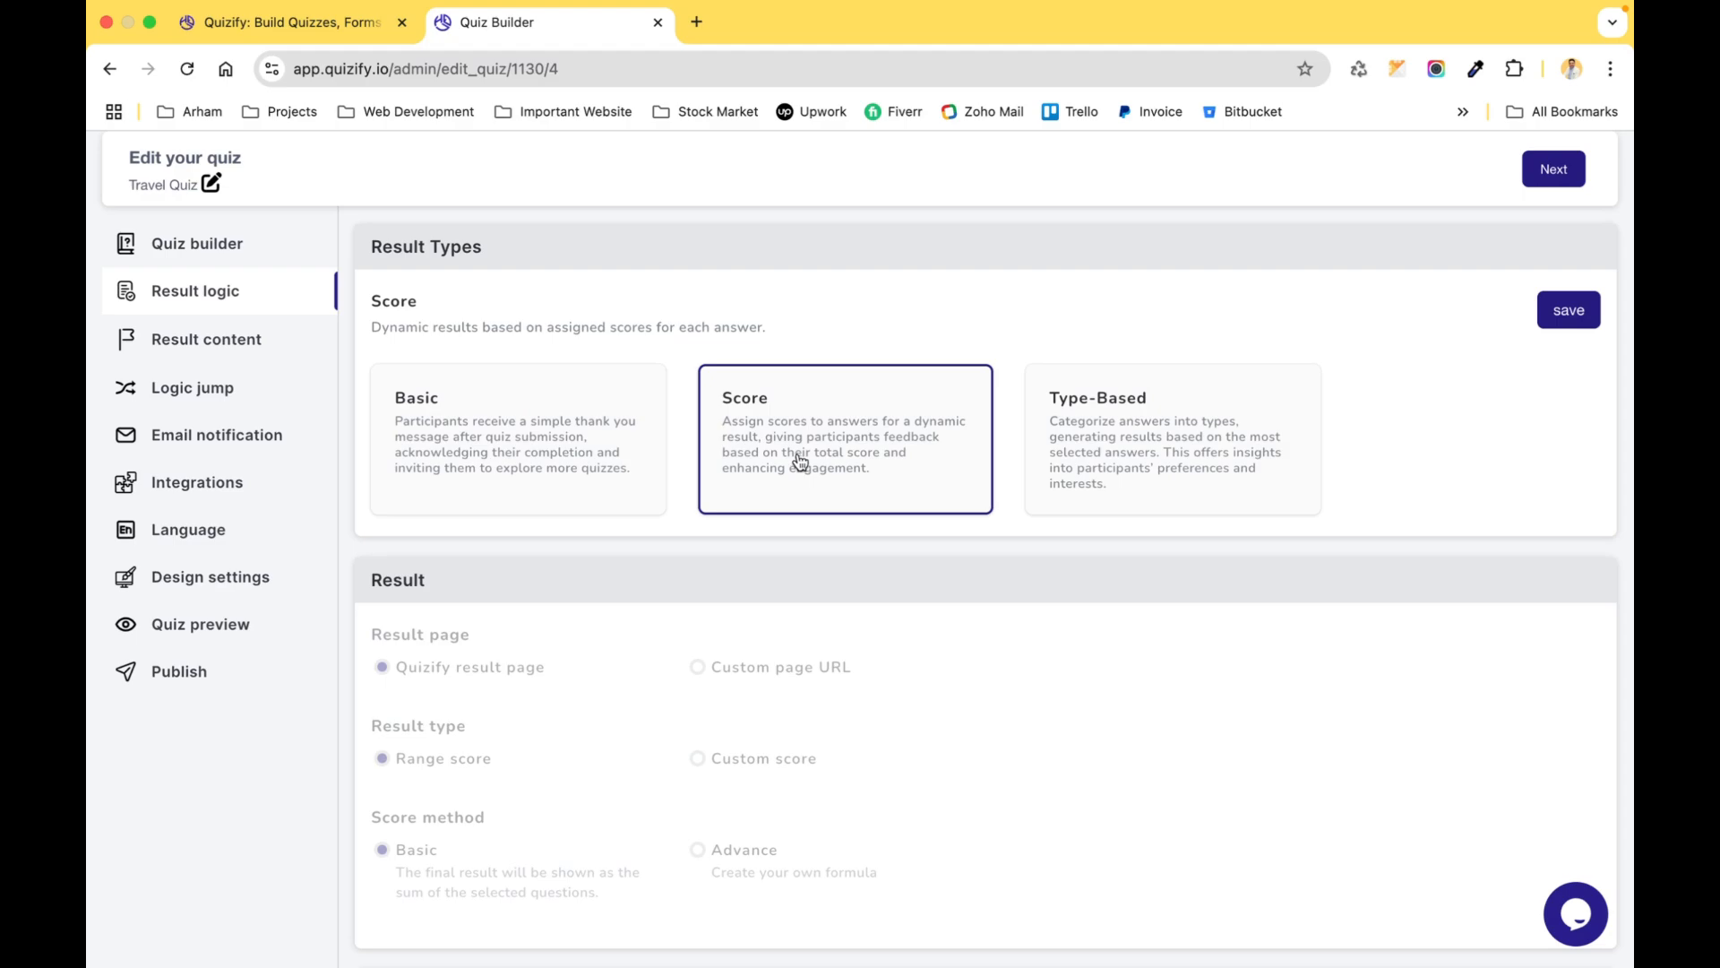
pyautogui.click(1569, 311)
pyautogui.click(900, 665)
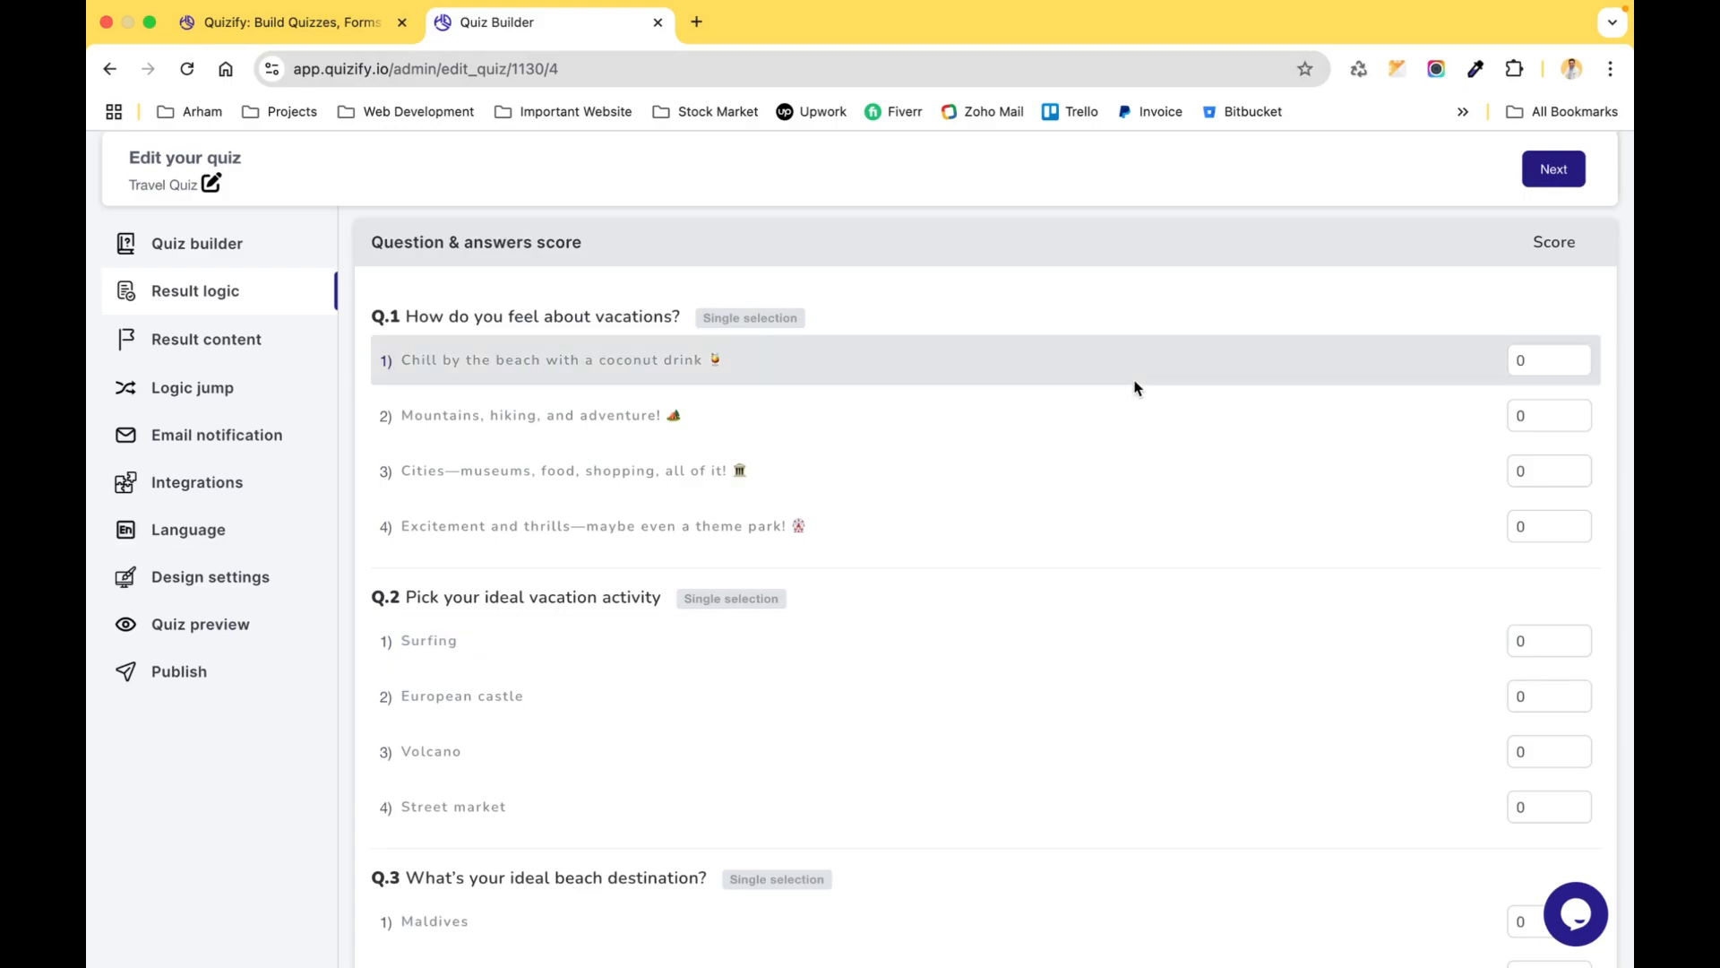
# Set the scores of the four answers to "How do you feel about vacations?" to 5, 4, 3 and 2 in order
pyautogui.click(1530, 360)
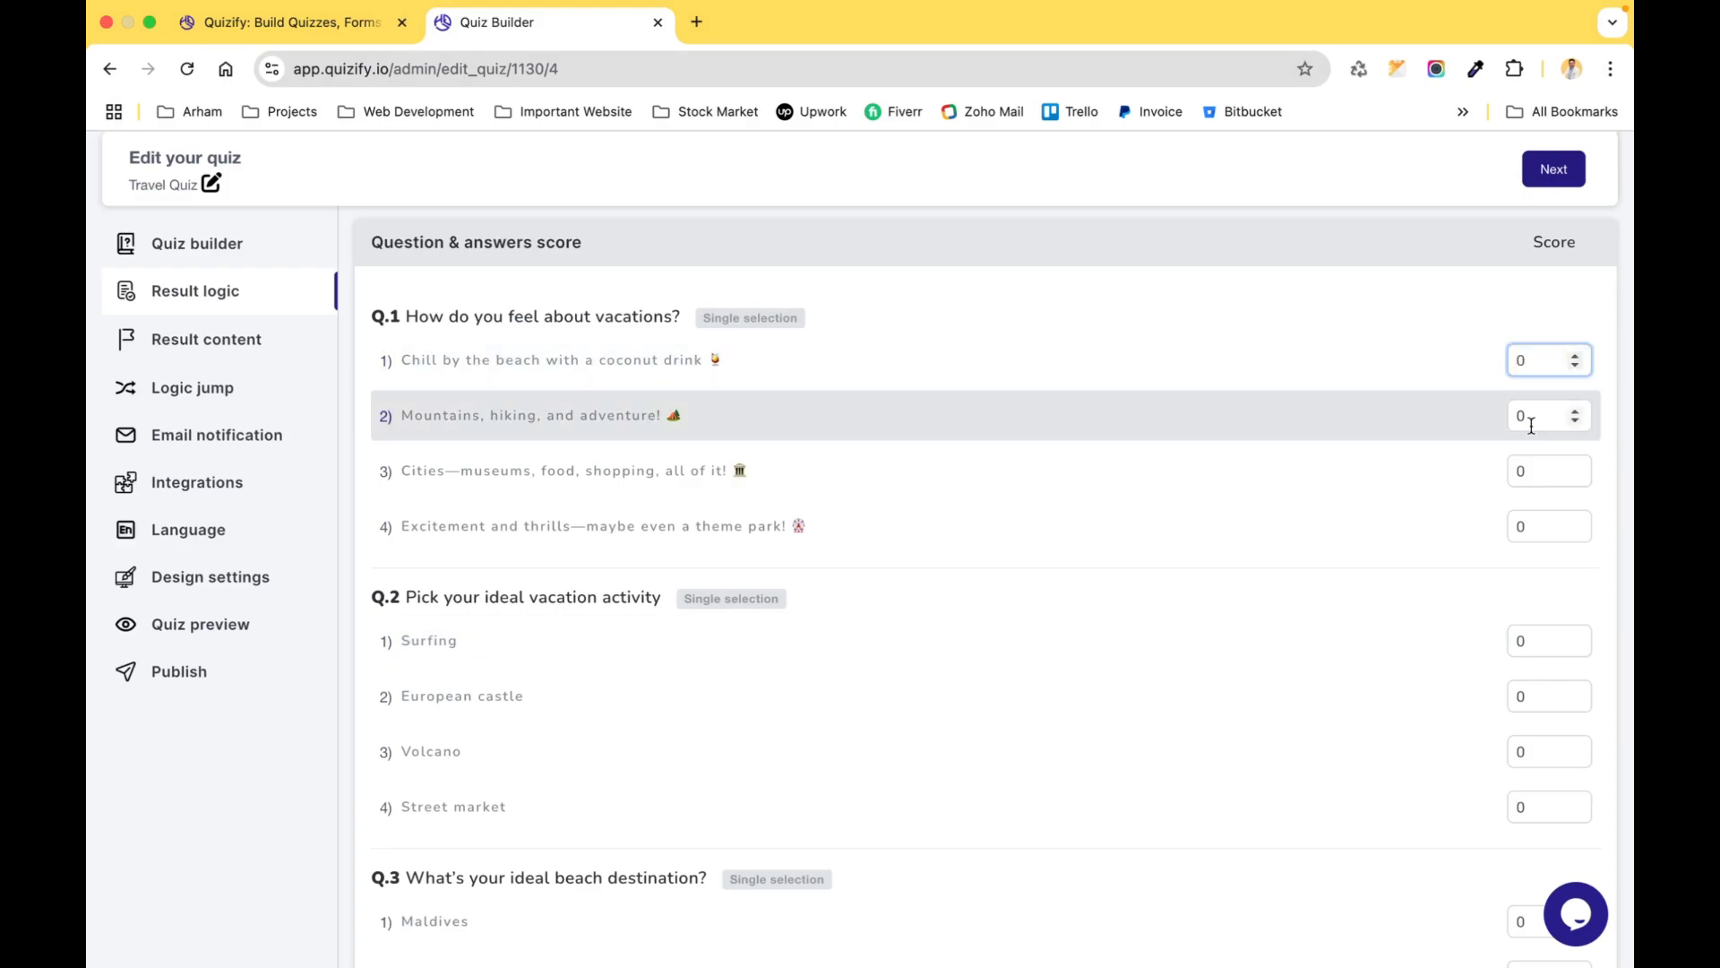
pyautogui.click(1533, 416)
pyautogui.click(1530, 468)
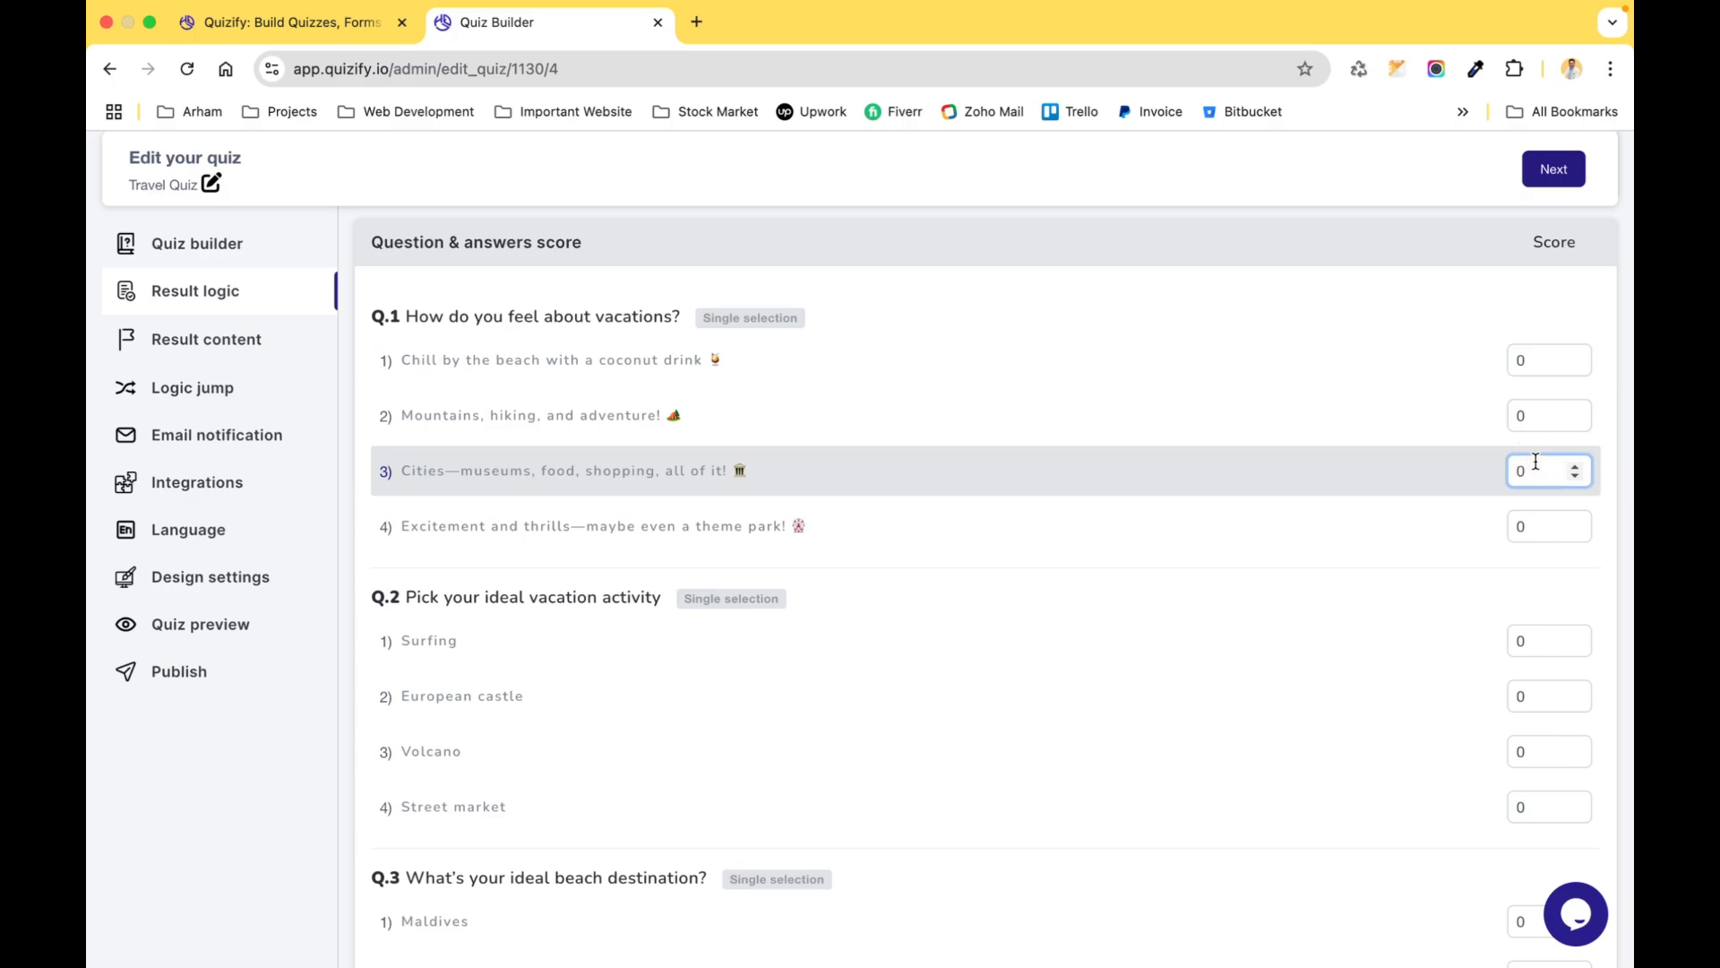
pyautogui.click(1540, 369)
pyautogui.write('5')
pyautogui.click(1541, 415)
pyautogui.write('4')
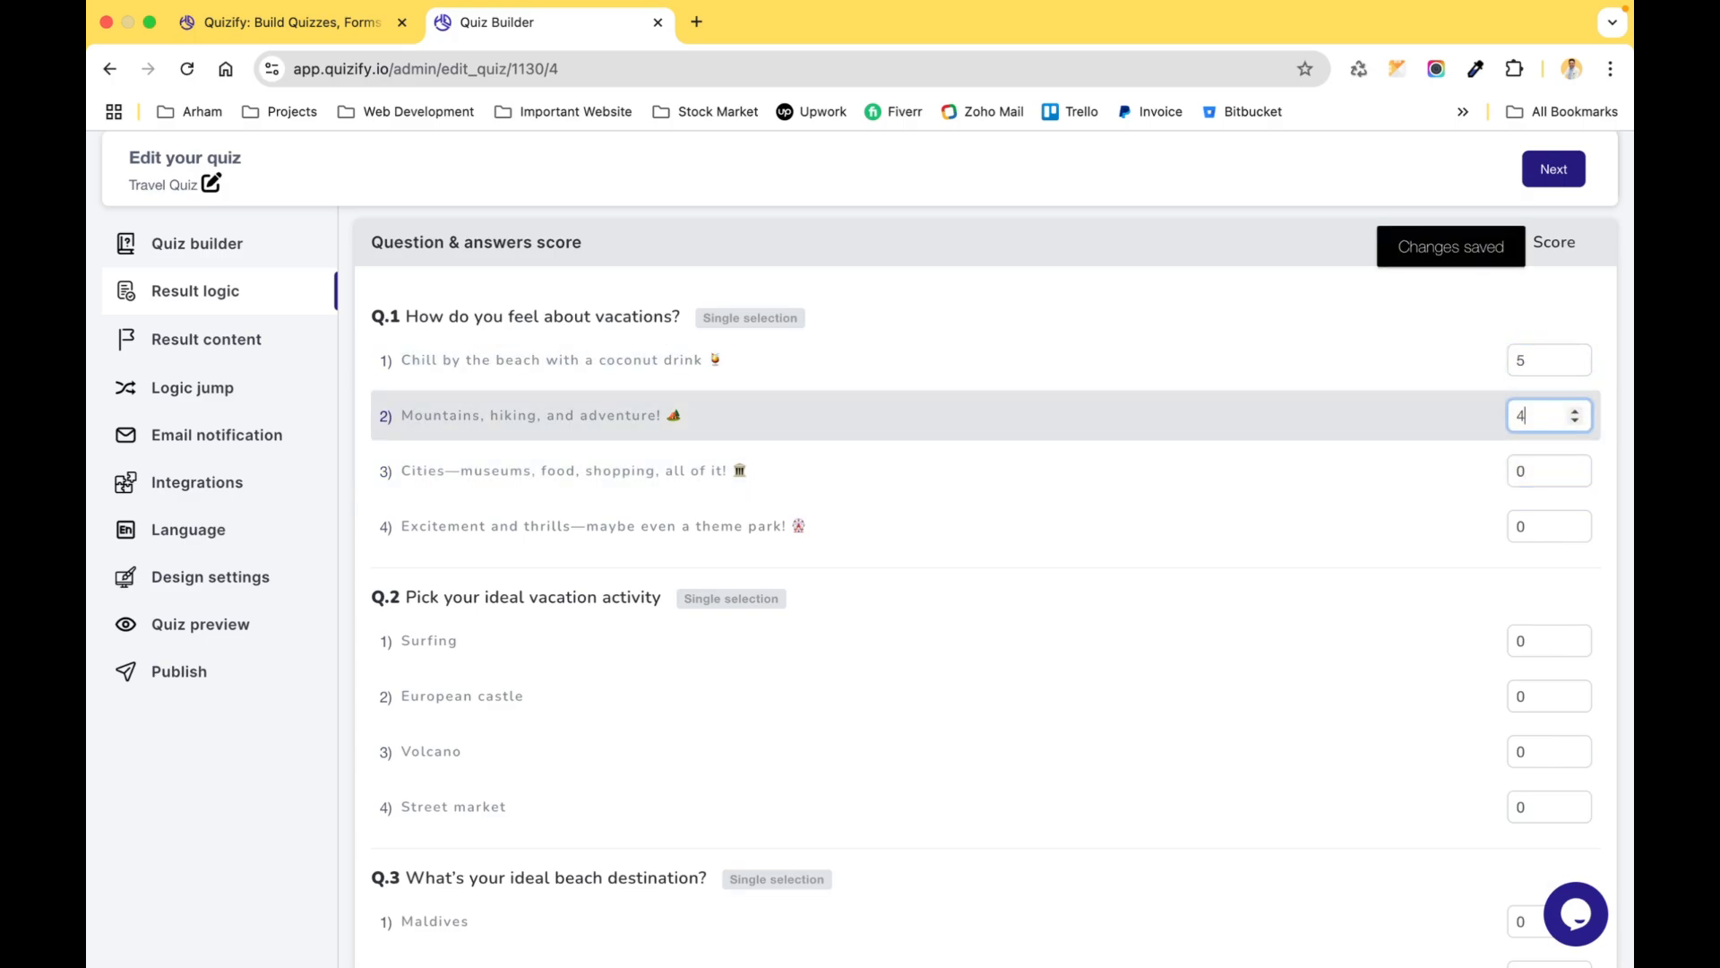
pyautogui.click(1560, 464)
pyautogui.press('BackSpace')
pyautogui.write('3')
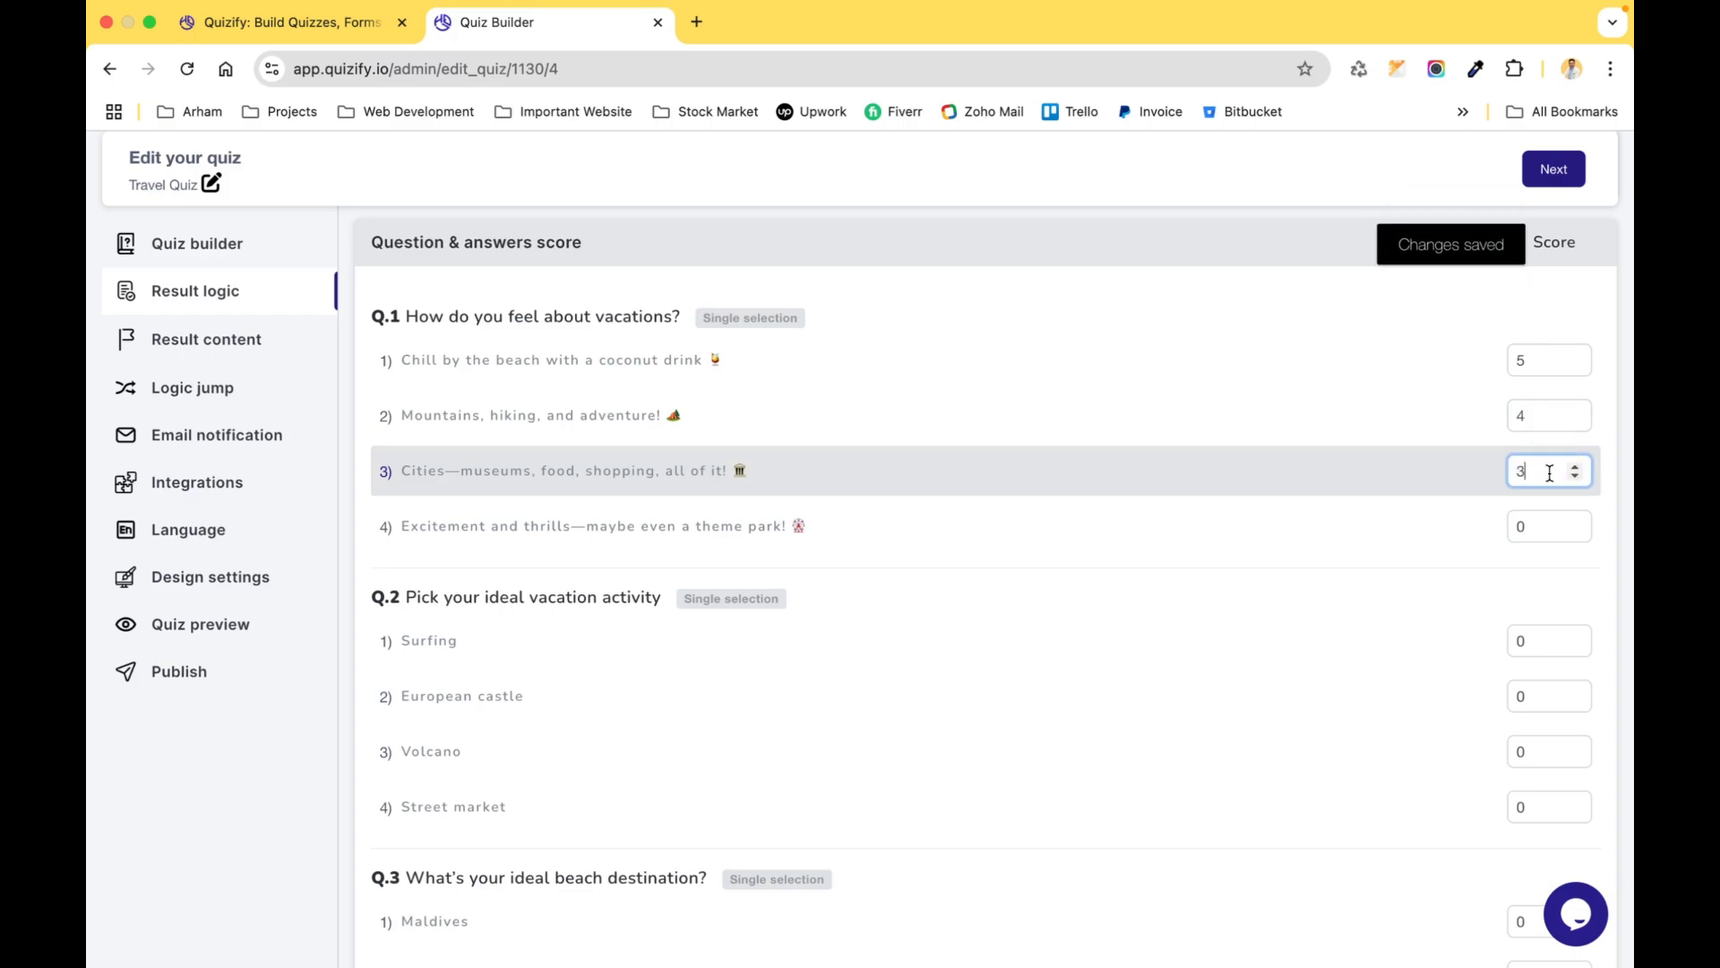
pyautogui.click(1555, 521)
pyautogui.press('BackSpace')
pyautogui.write('2')
# Examine the result page, result type and score method options of the score-based result
pyautogui.scroll(3, 1145, 434)
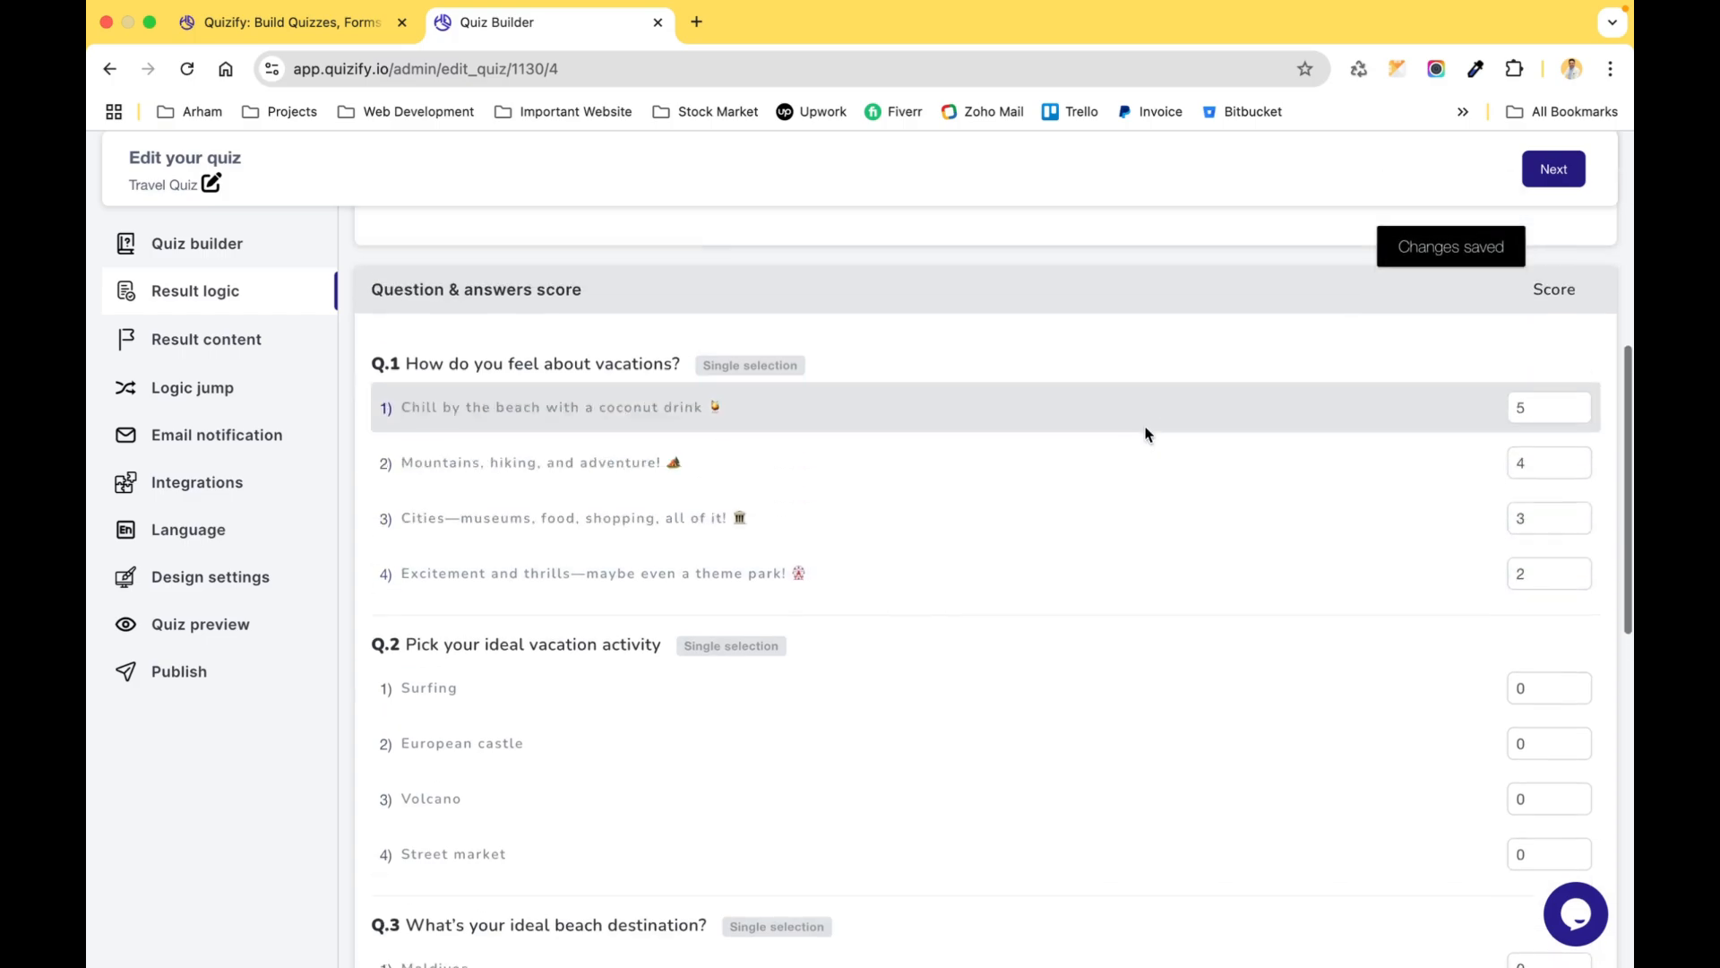
pyautogui.scroll(-3, 1145, 435)
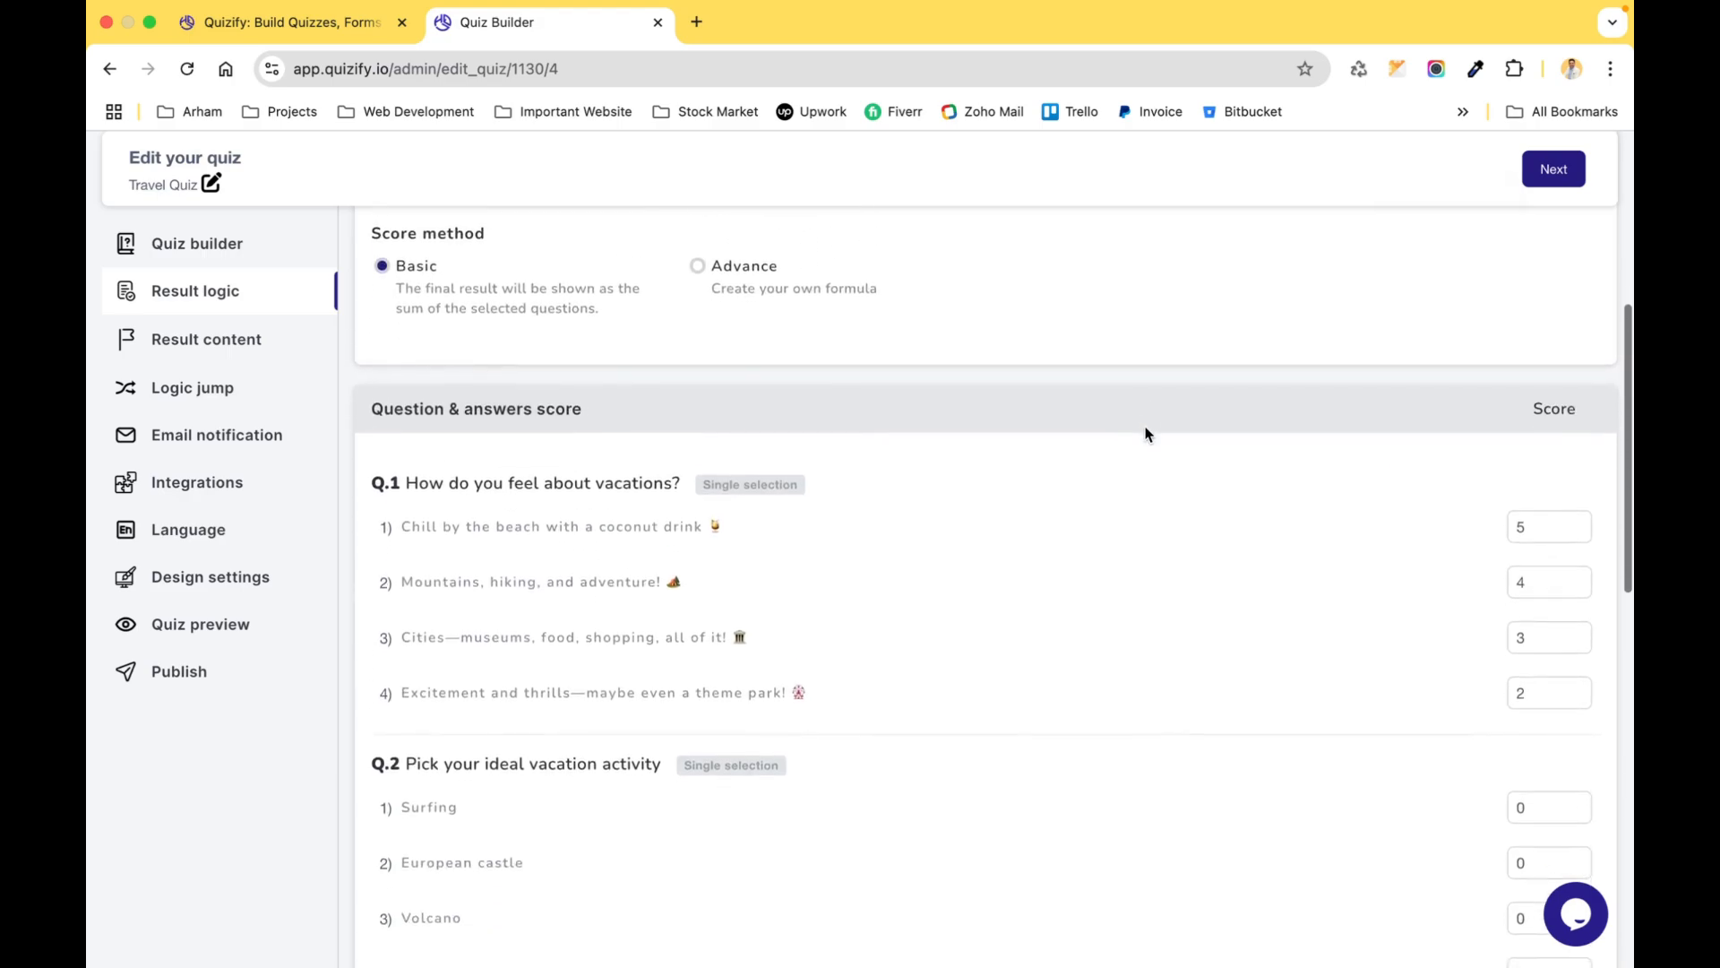
pyautogui.scroll(4, 1145, 435)
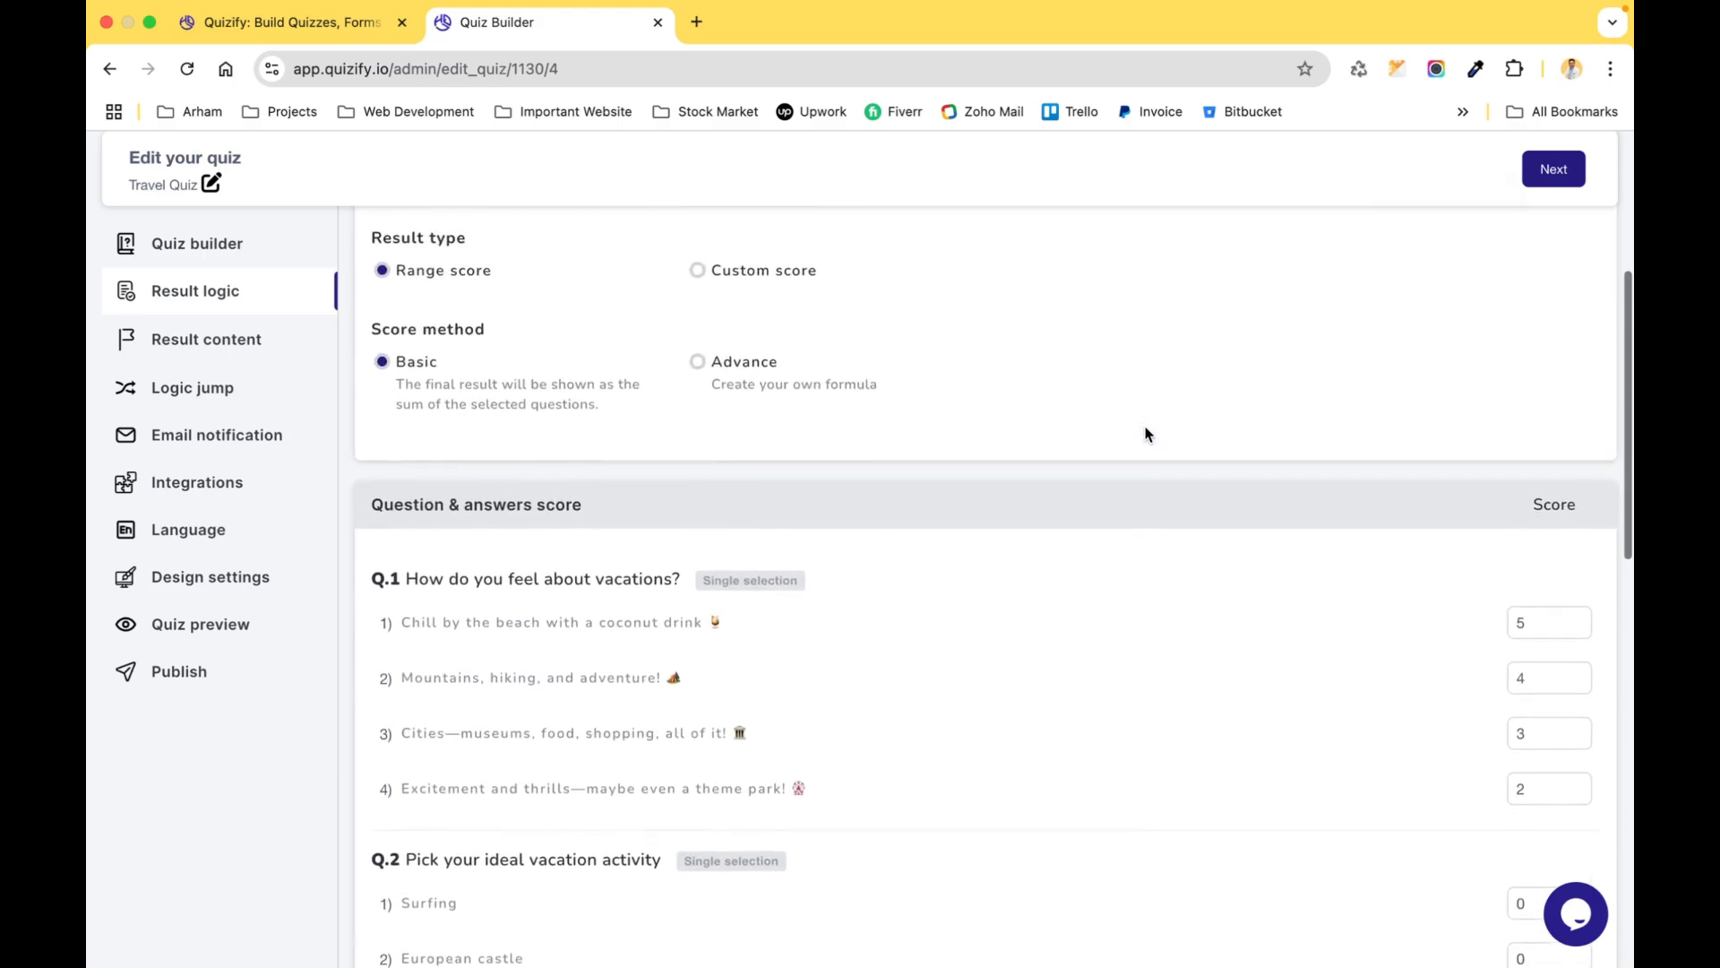
pyautogui.scroll(2, 1144, 435)
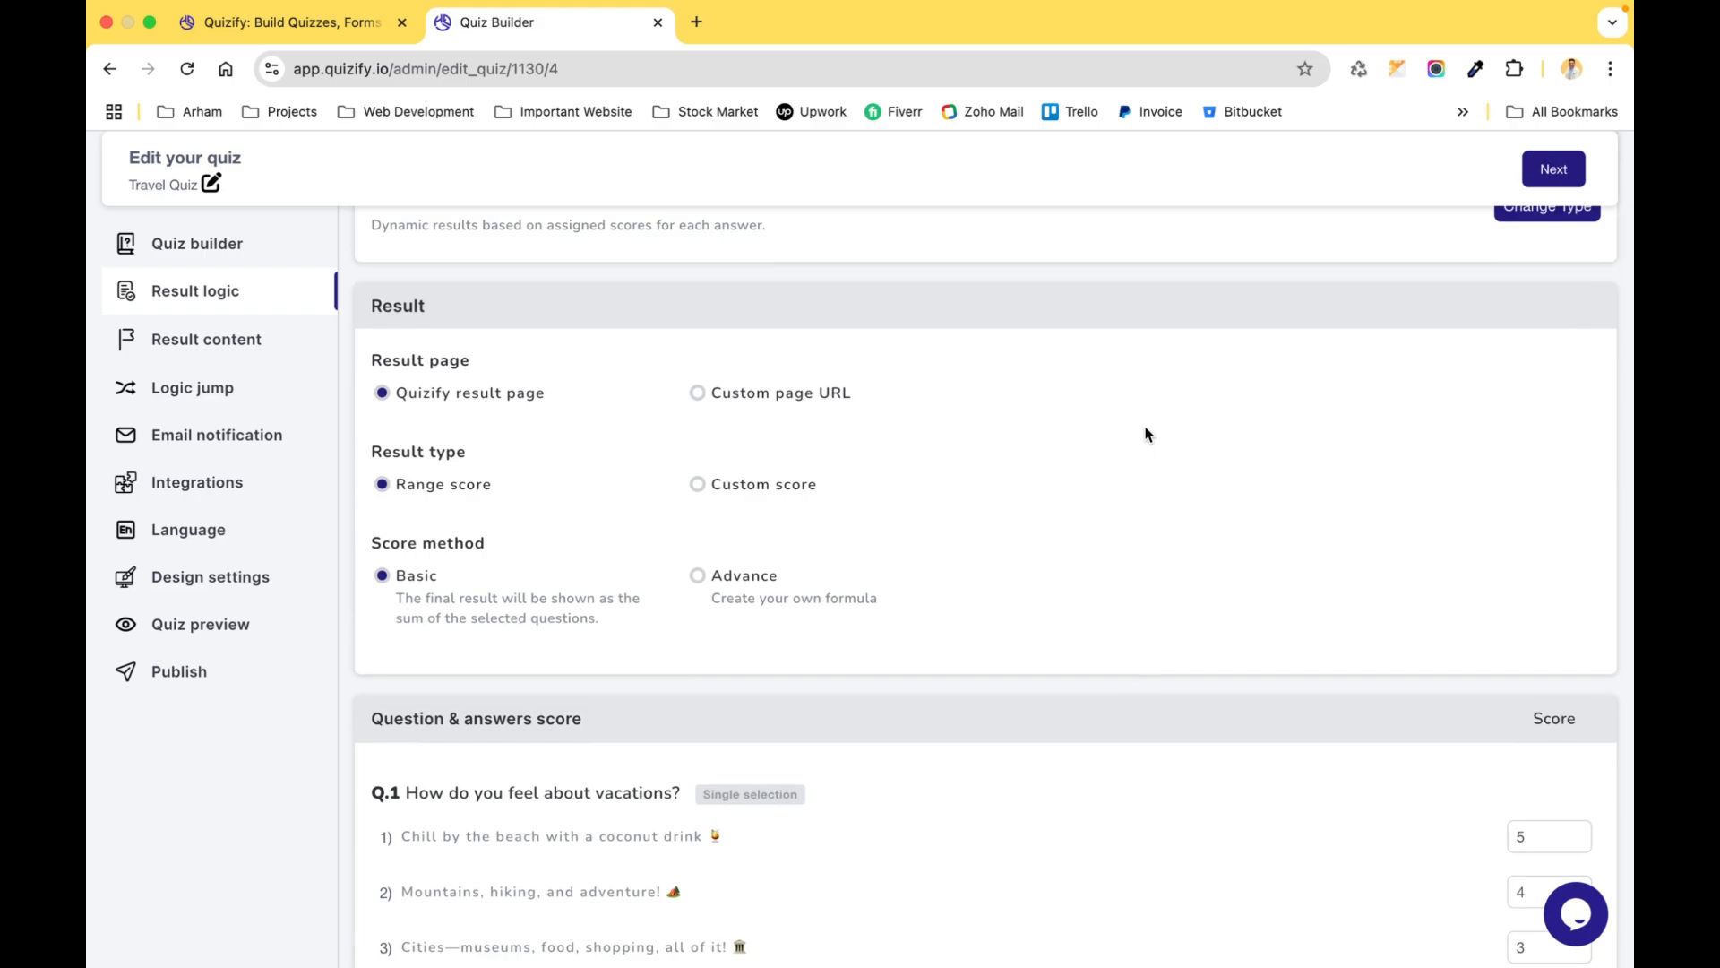
pyautogui.scroll(1, 598, 570)
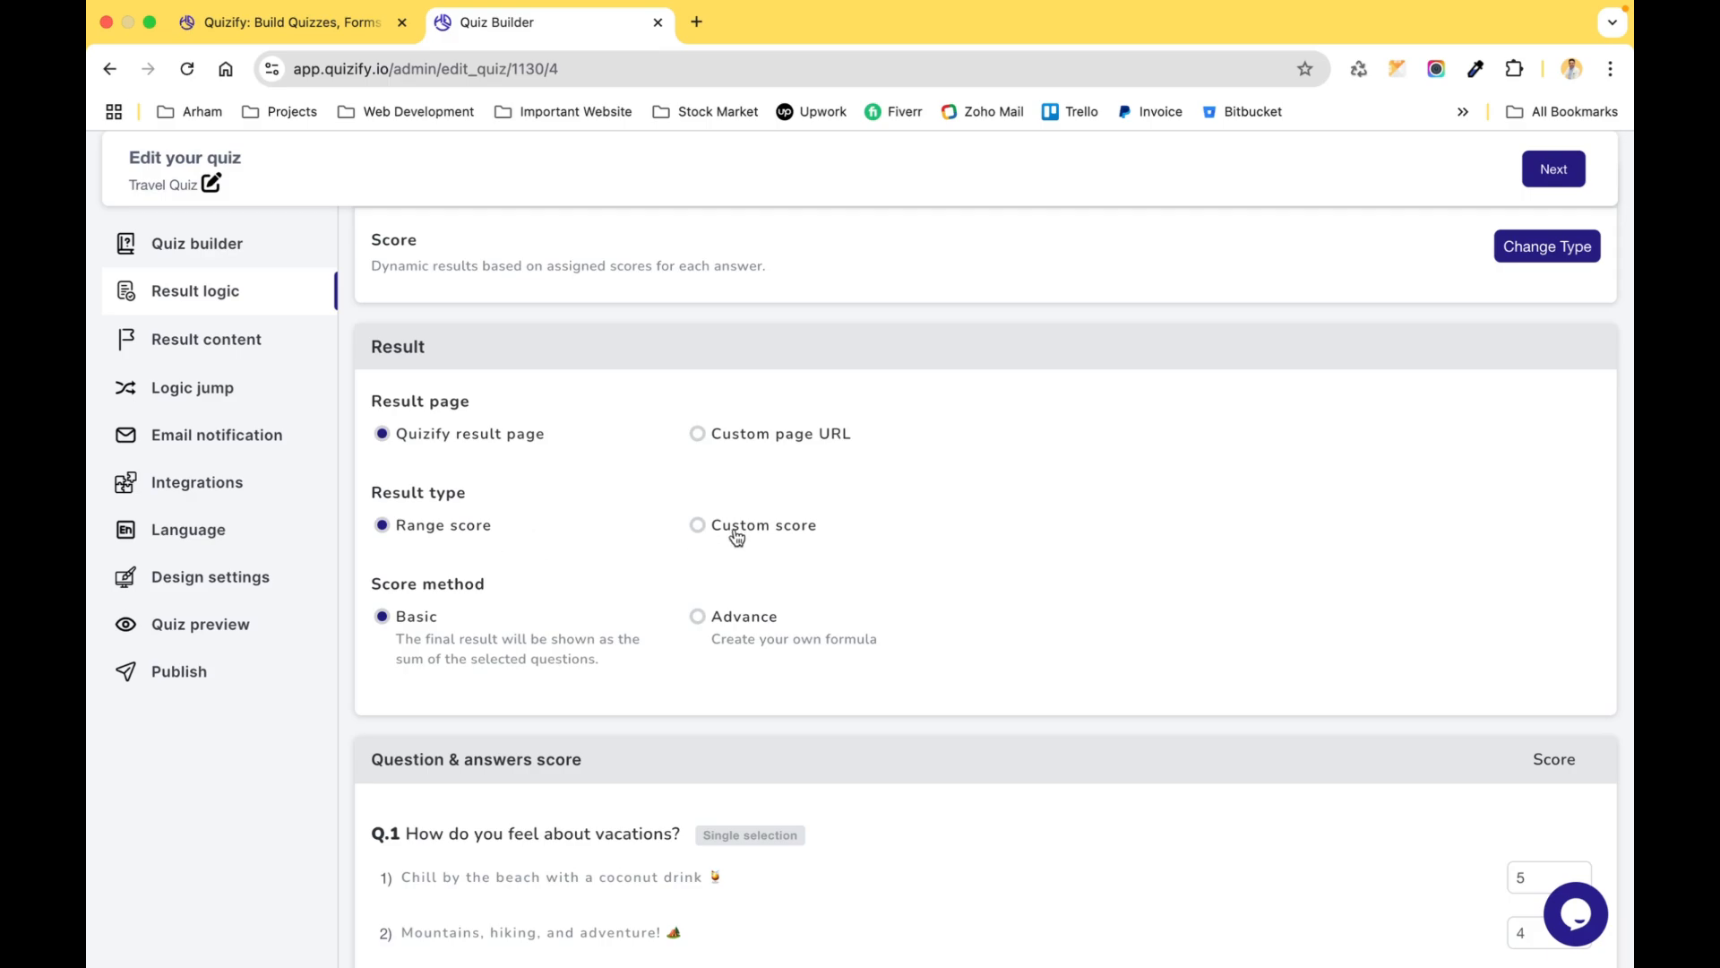
pyautogui.scroll(-2, 588, 622)
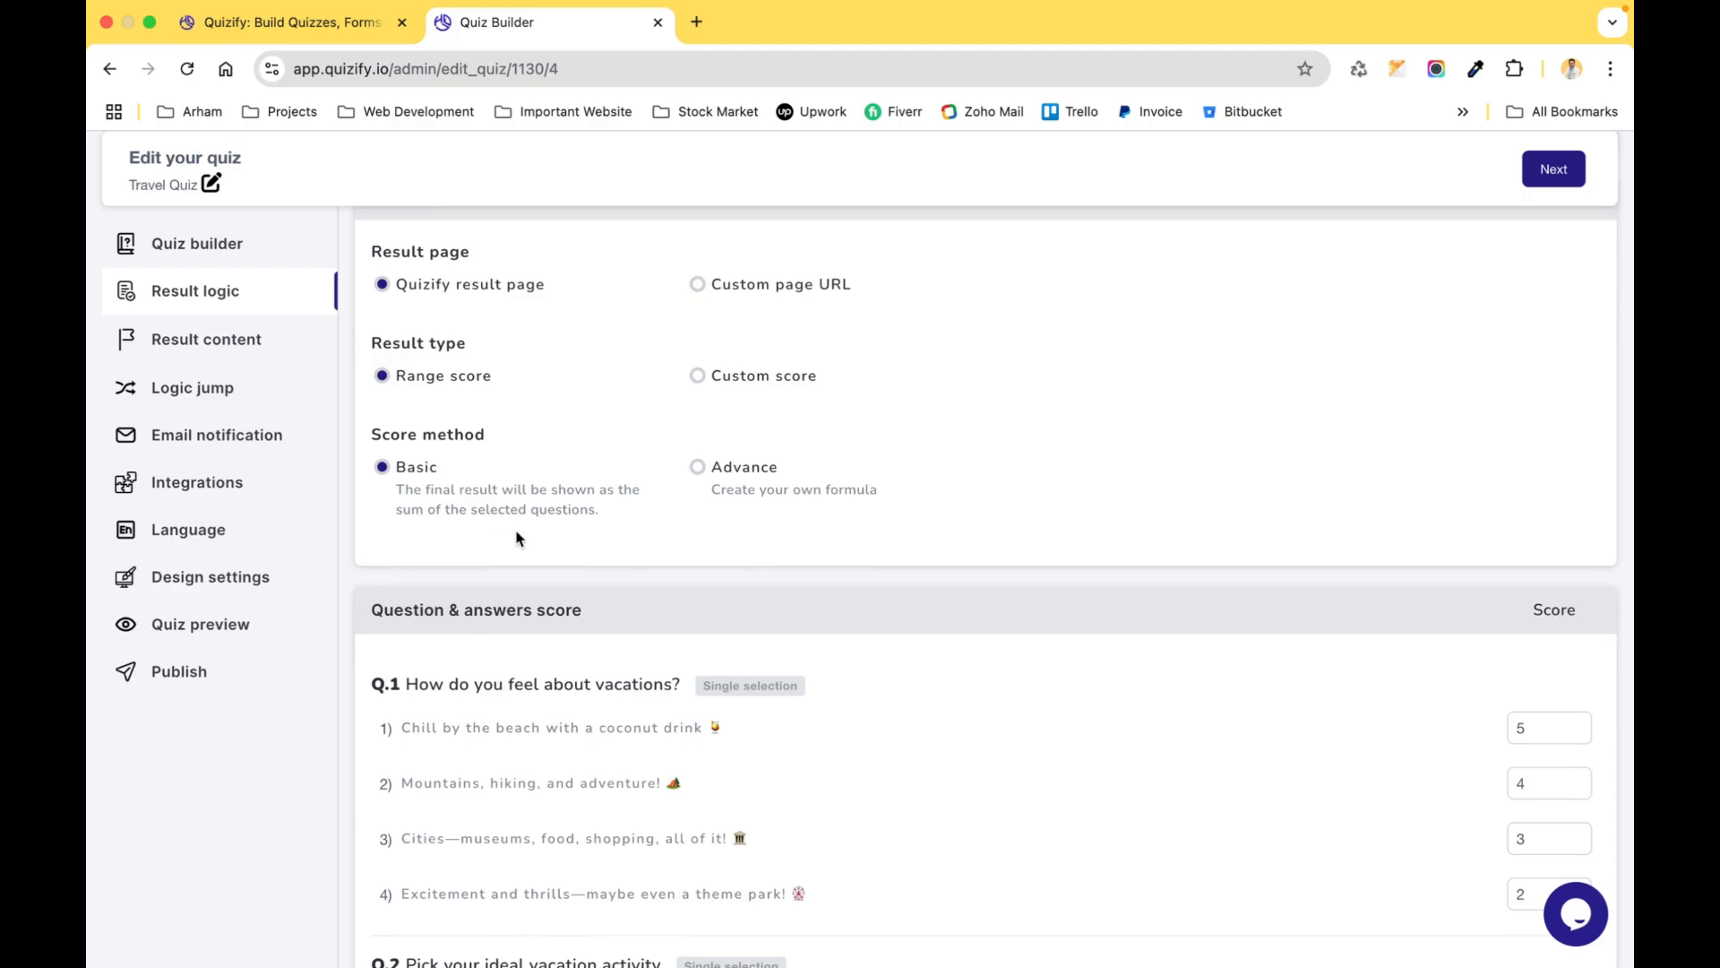
# Try the Advance score method to view its formula editor and return the score method to Basic
pyautogui.click(743, 468)
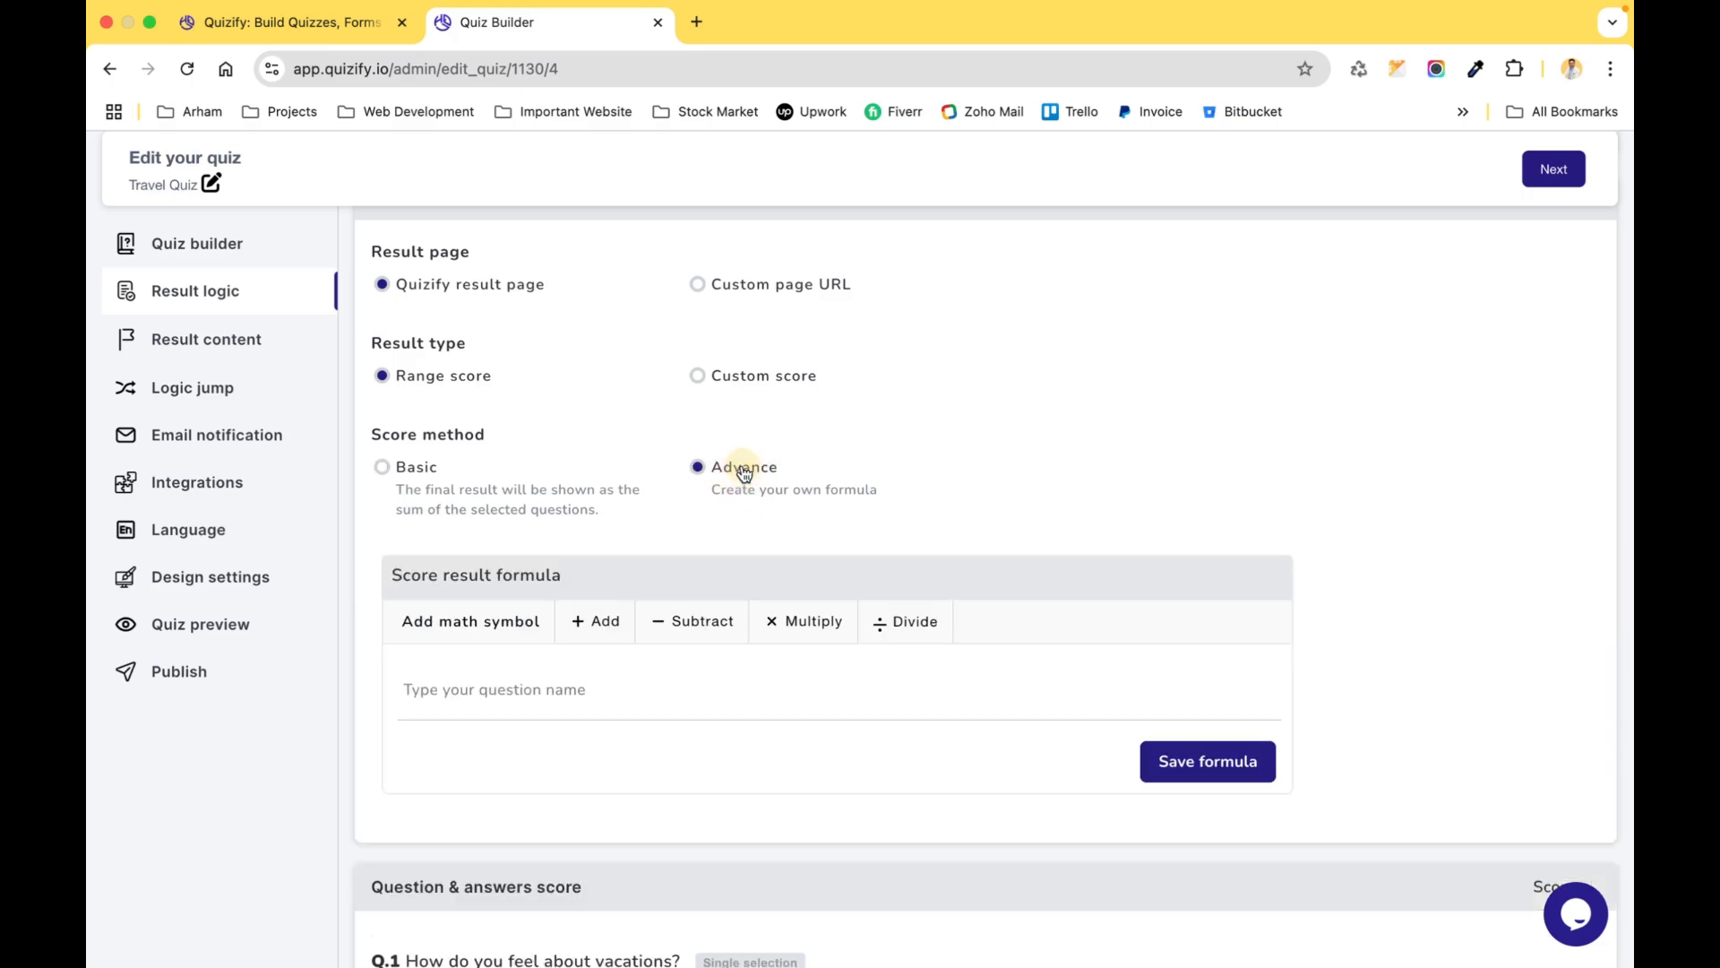
pyautogui.click(605, 692)
pyautogui.scroll(1, 627, 537)
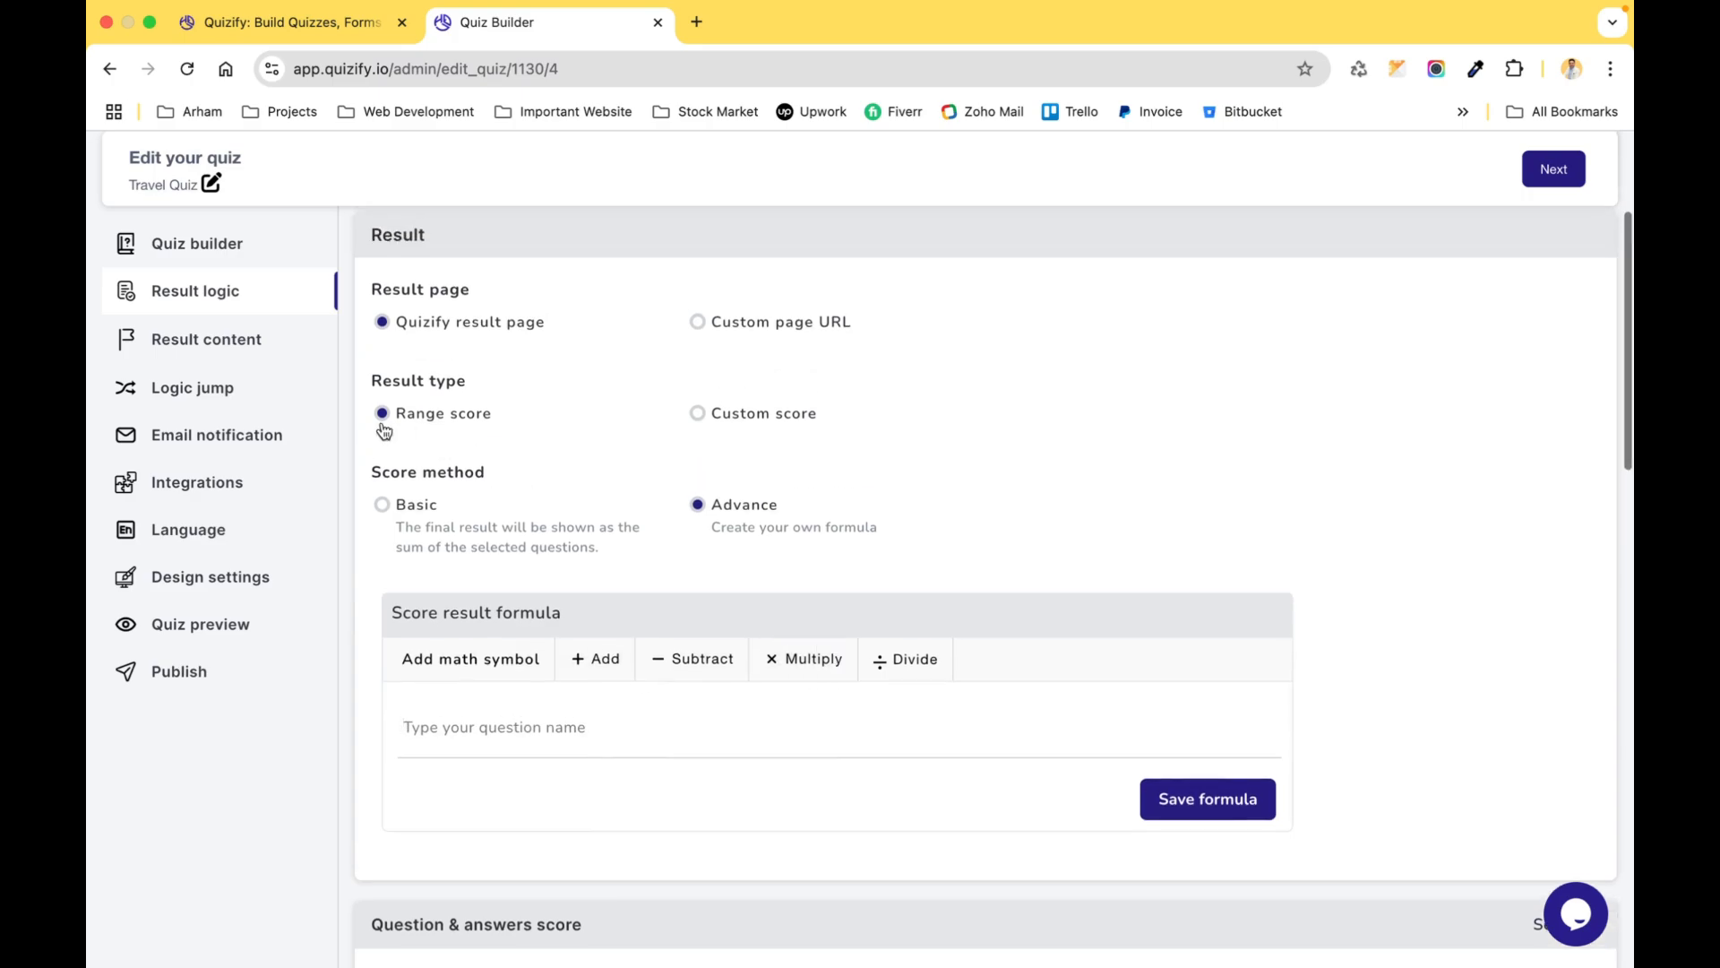
pyautogui.click(383, 507)
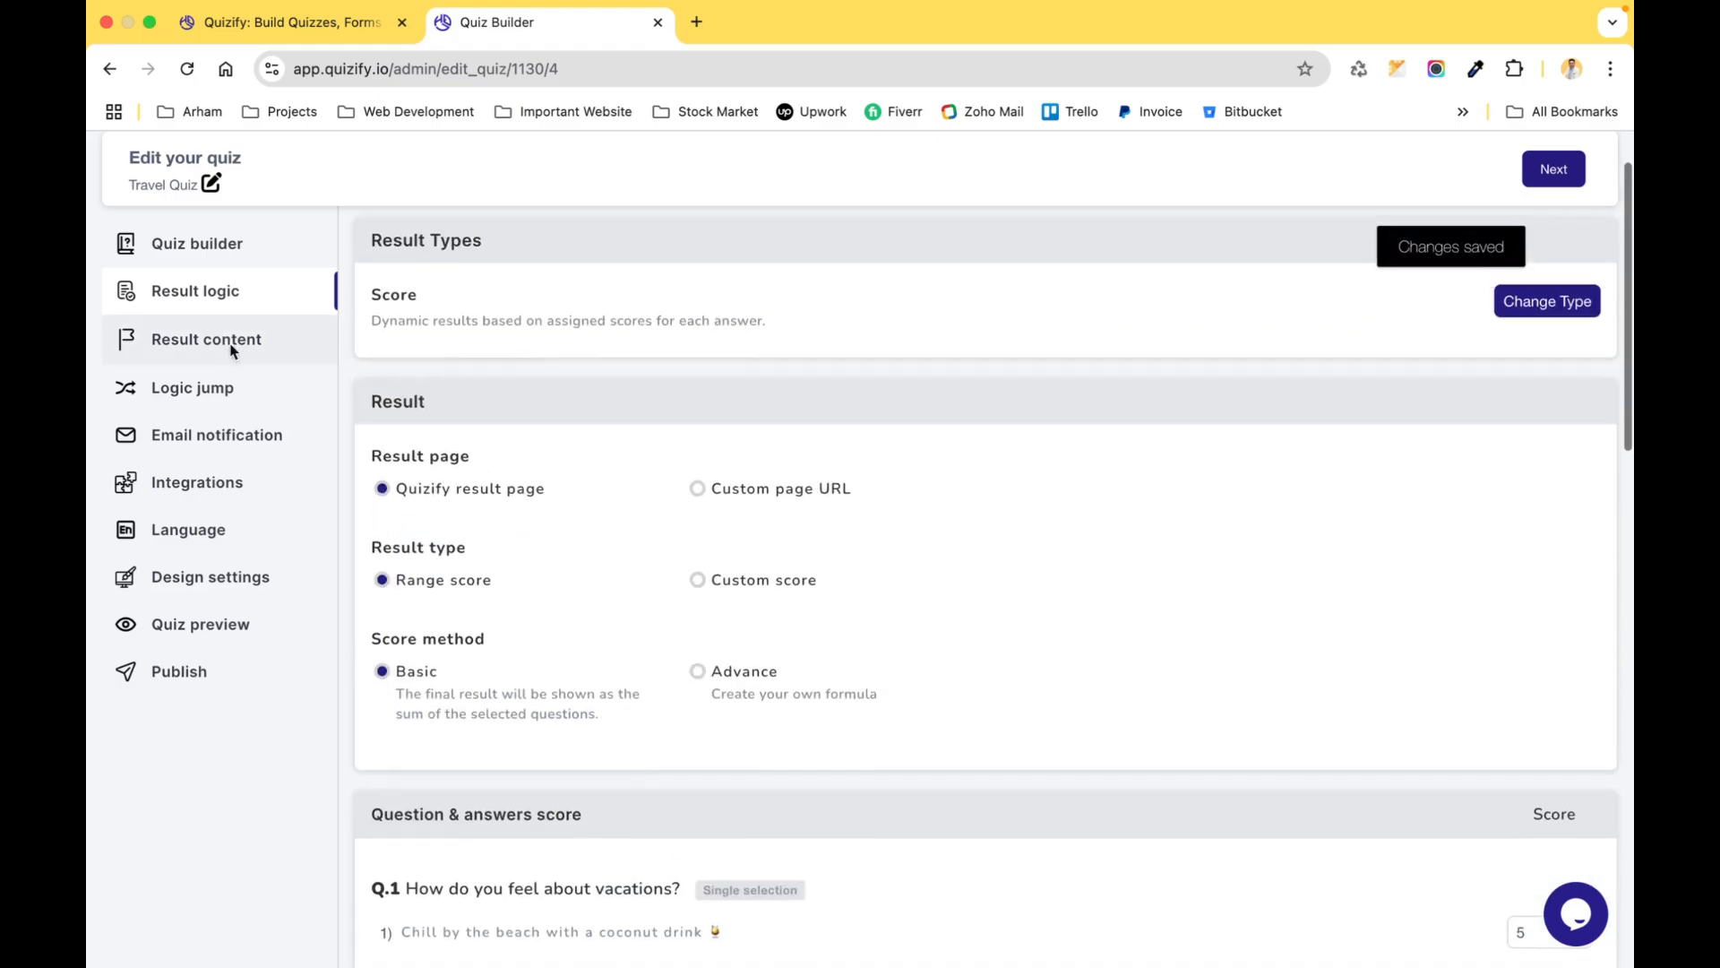
# Add a second result category below Result category 1 in the result content
pyautogui.click(240, 341)
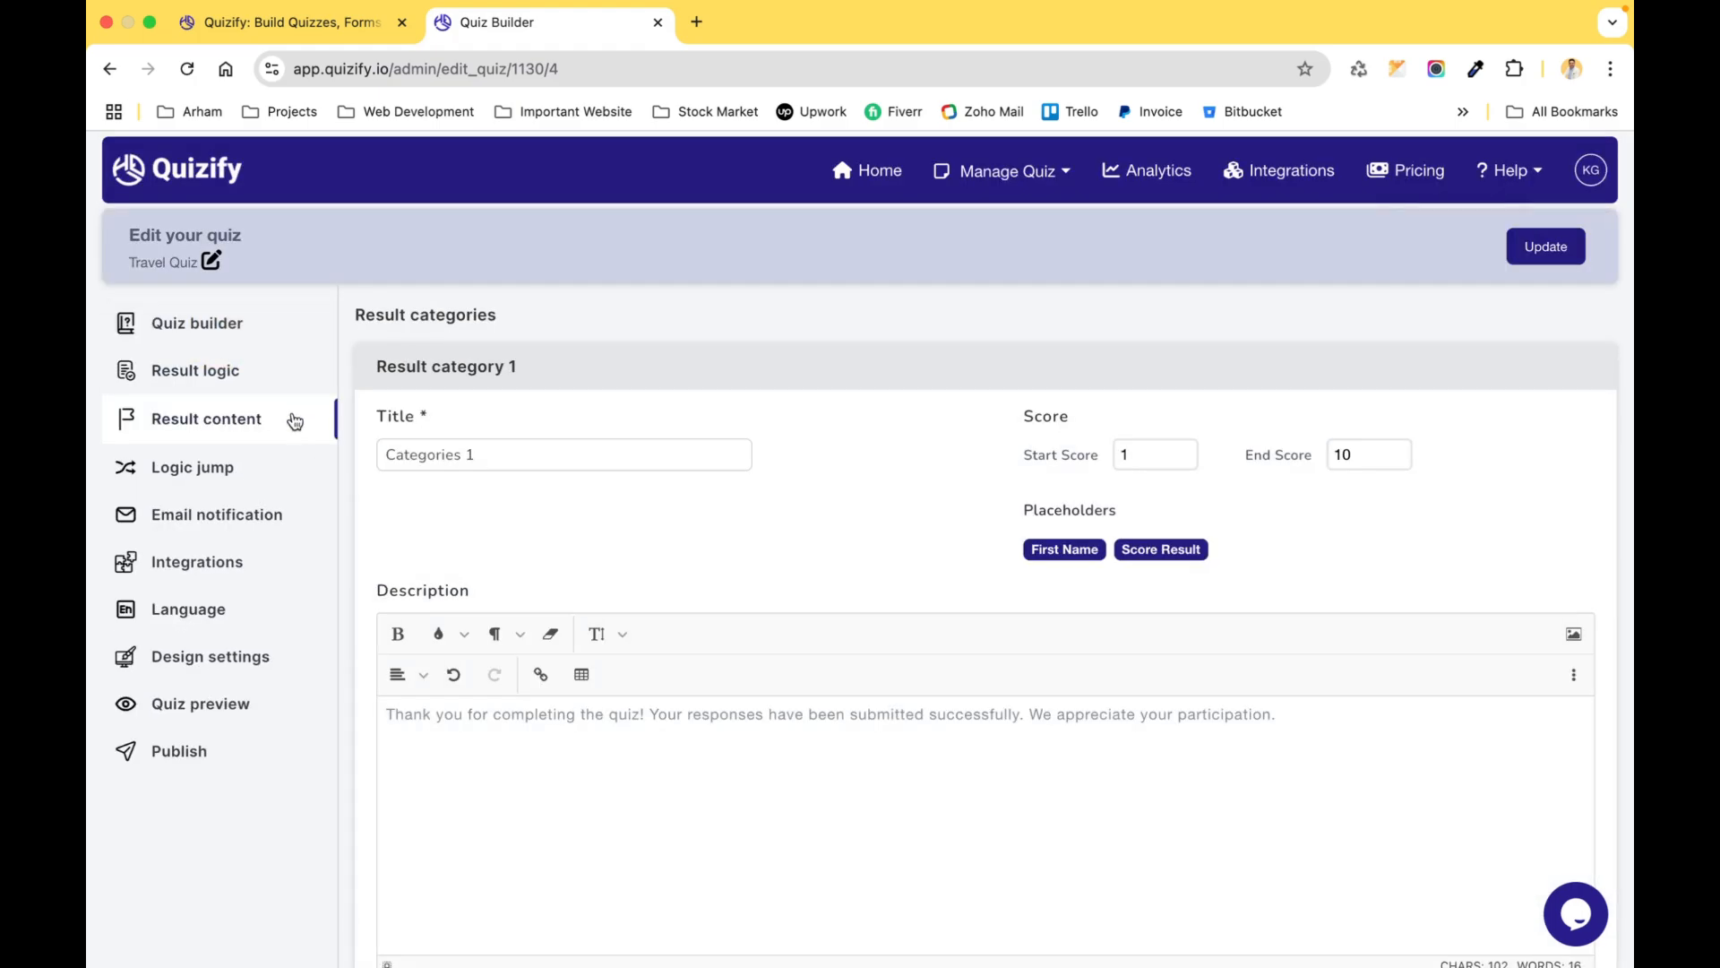
pyautogui.click(537, 452)
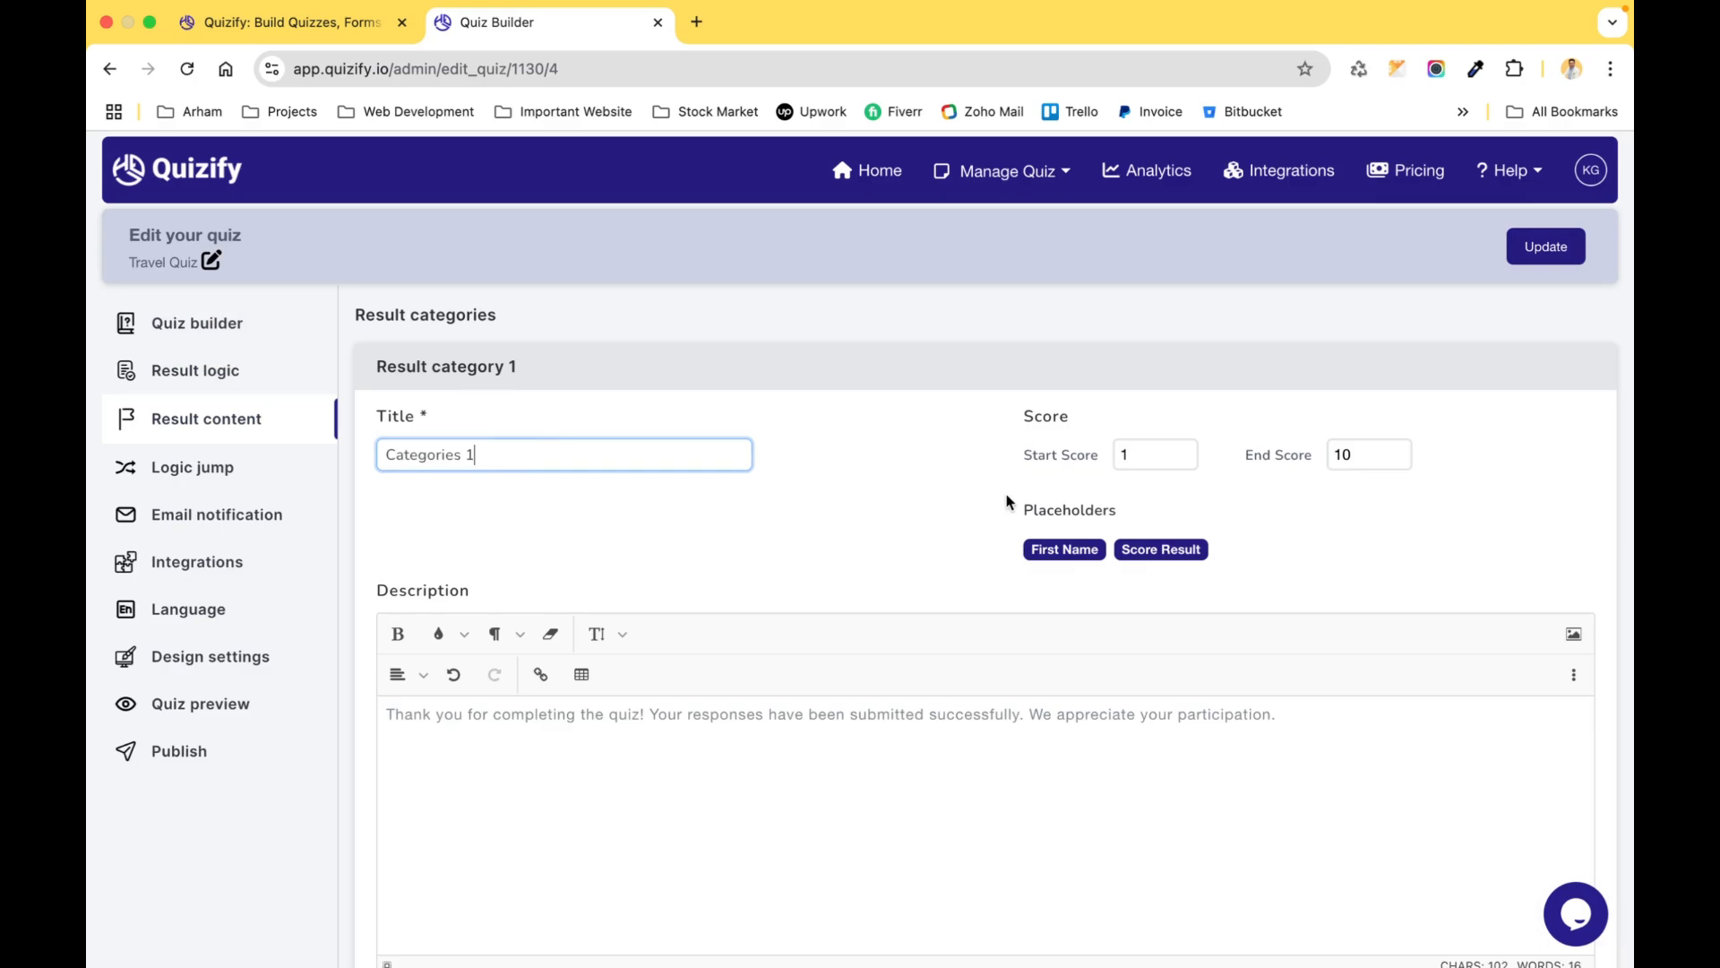
pyautogui.scroll(-5, 1128, 446)
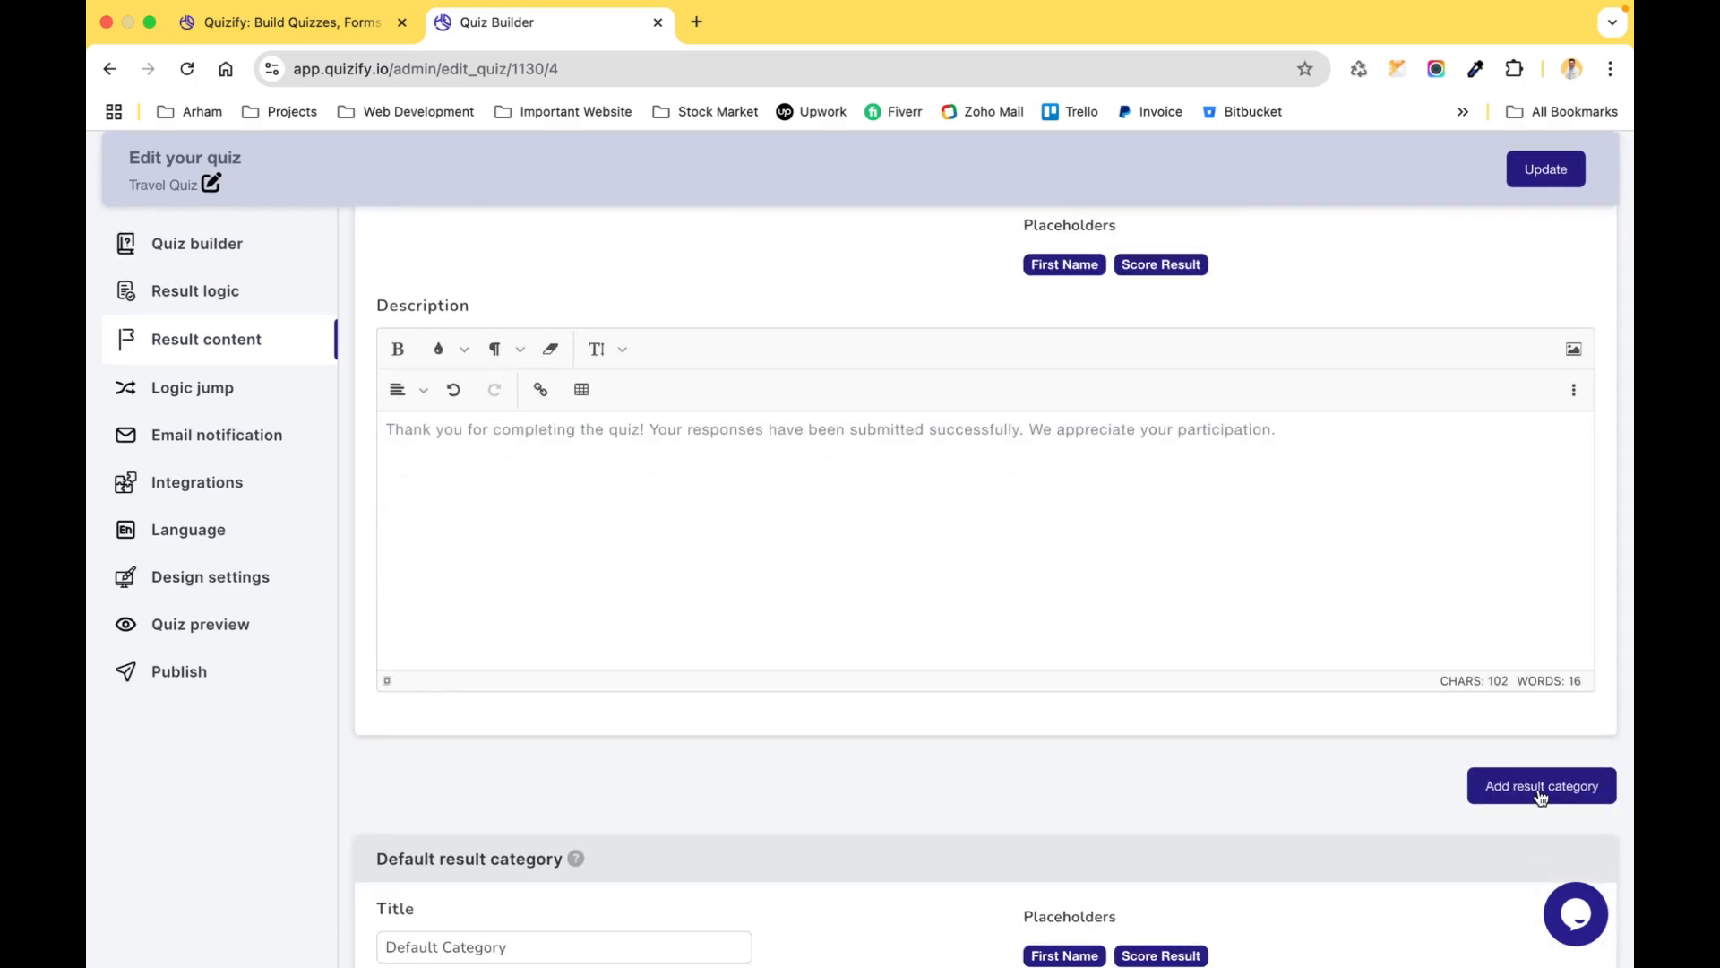
pyautogui.click(1537, 789)
pyautogui.scroll(-5, 1262, 708)
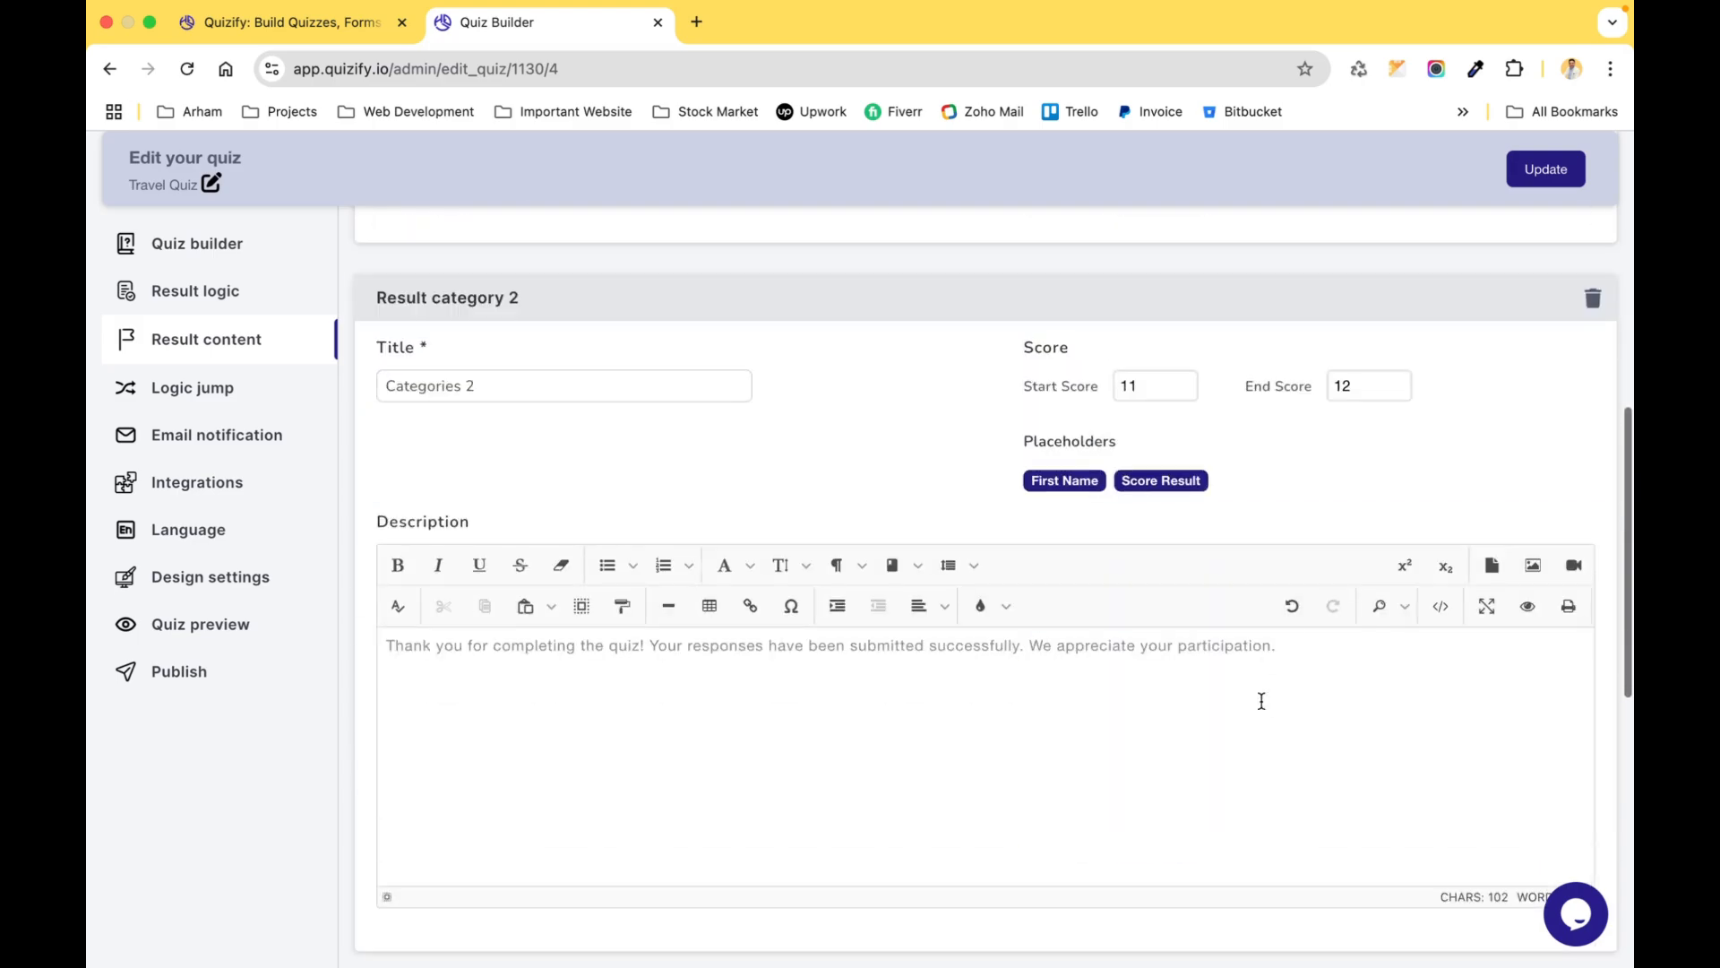
# Examine the score range of Result category 2 and the contents of the default result category
pyautogui.doubleClick(1133, 386)
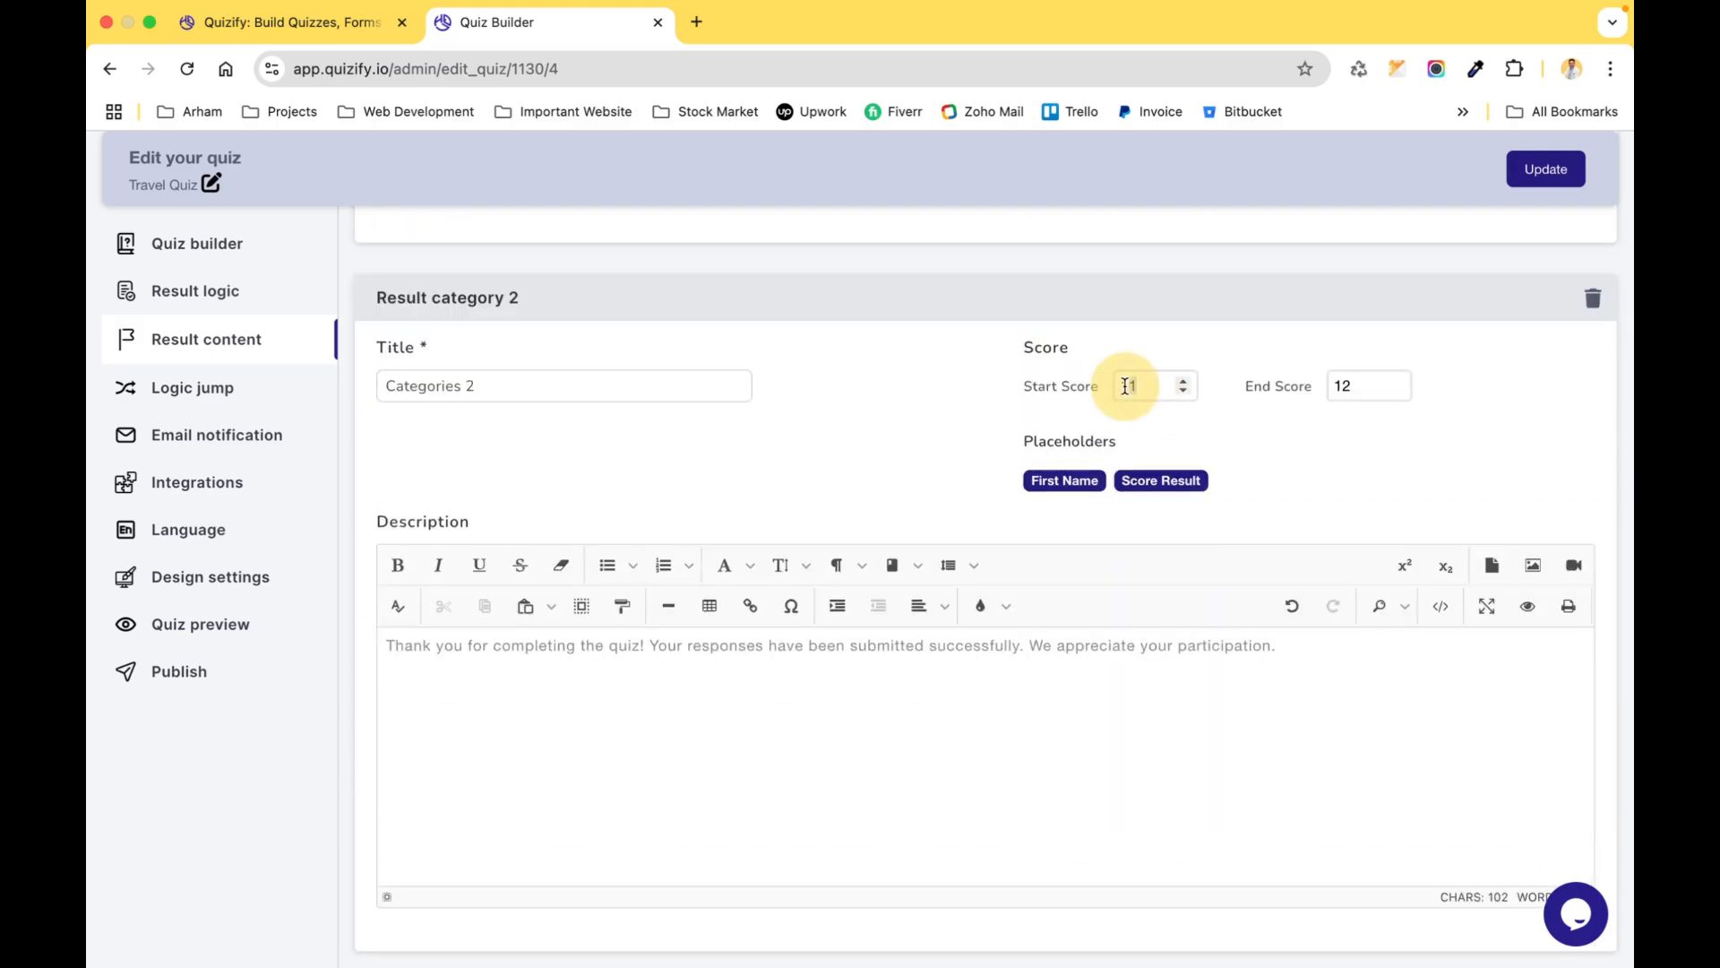
pyautogui.click(1355, 389)
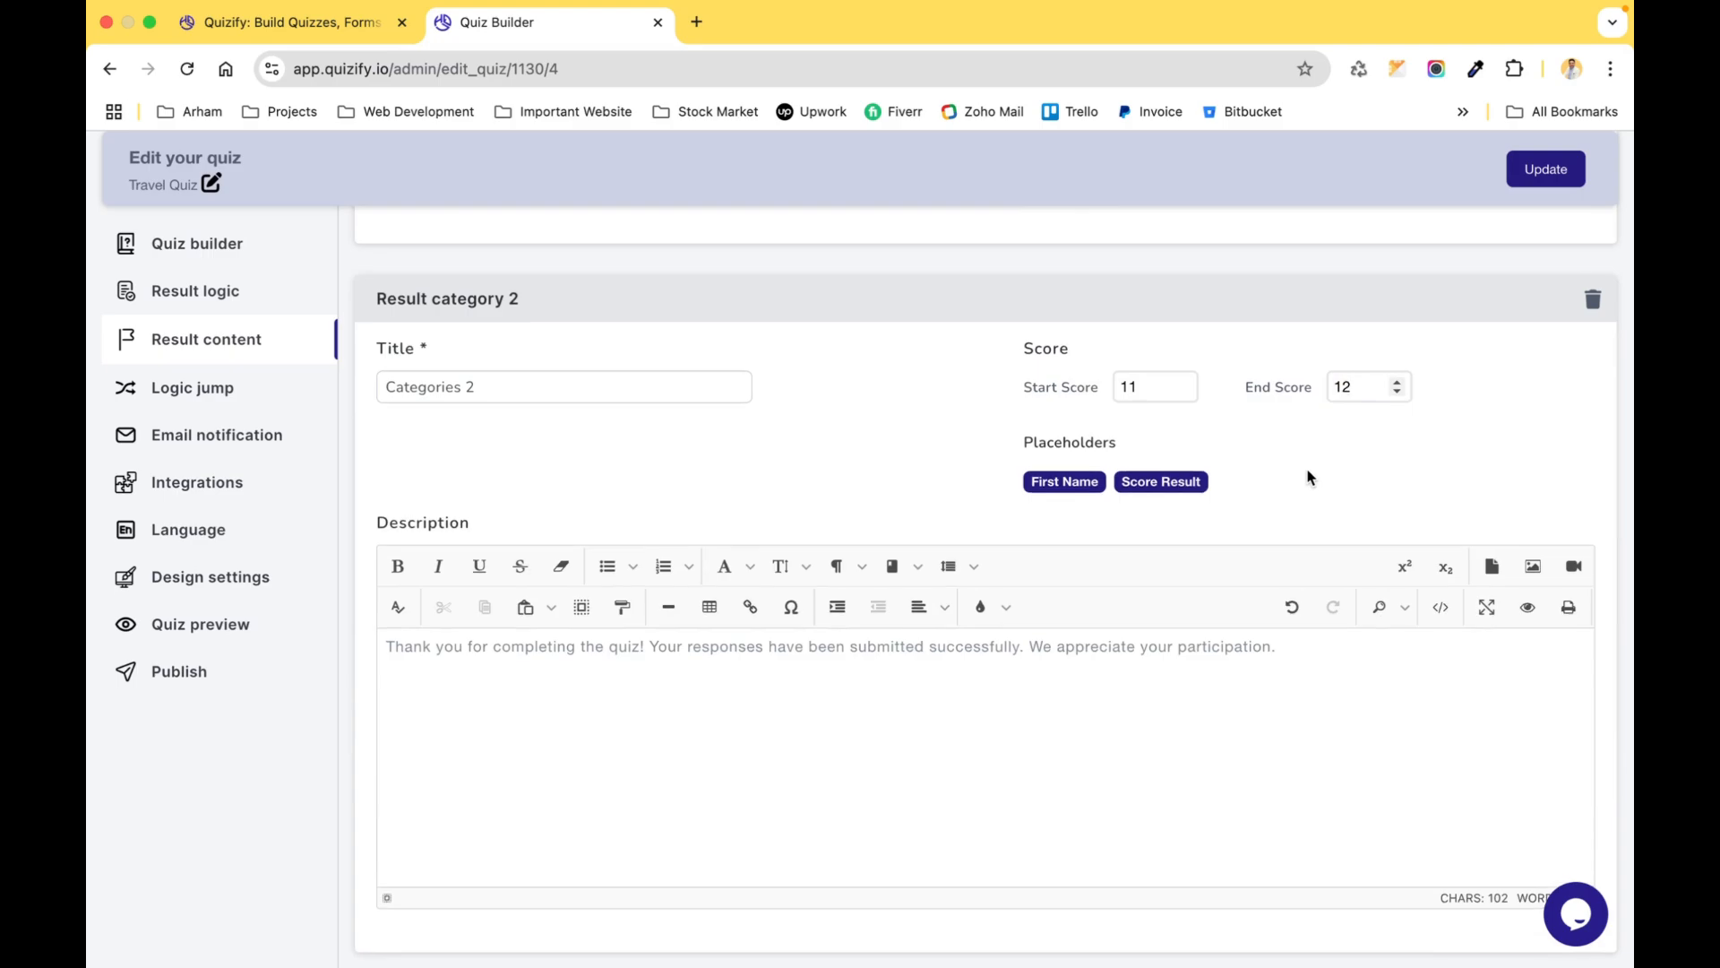
pyautogui.scroll(1, 1309, 476)
pyautogui.scroll(-7, 1307, 476)
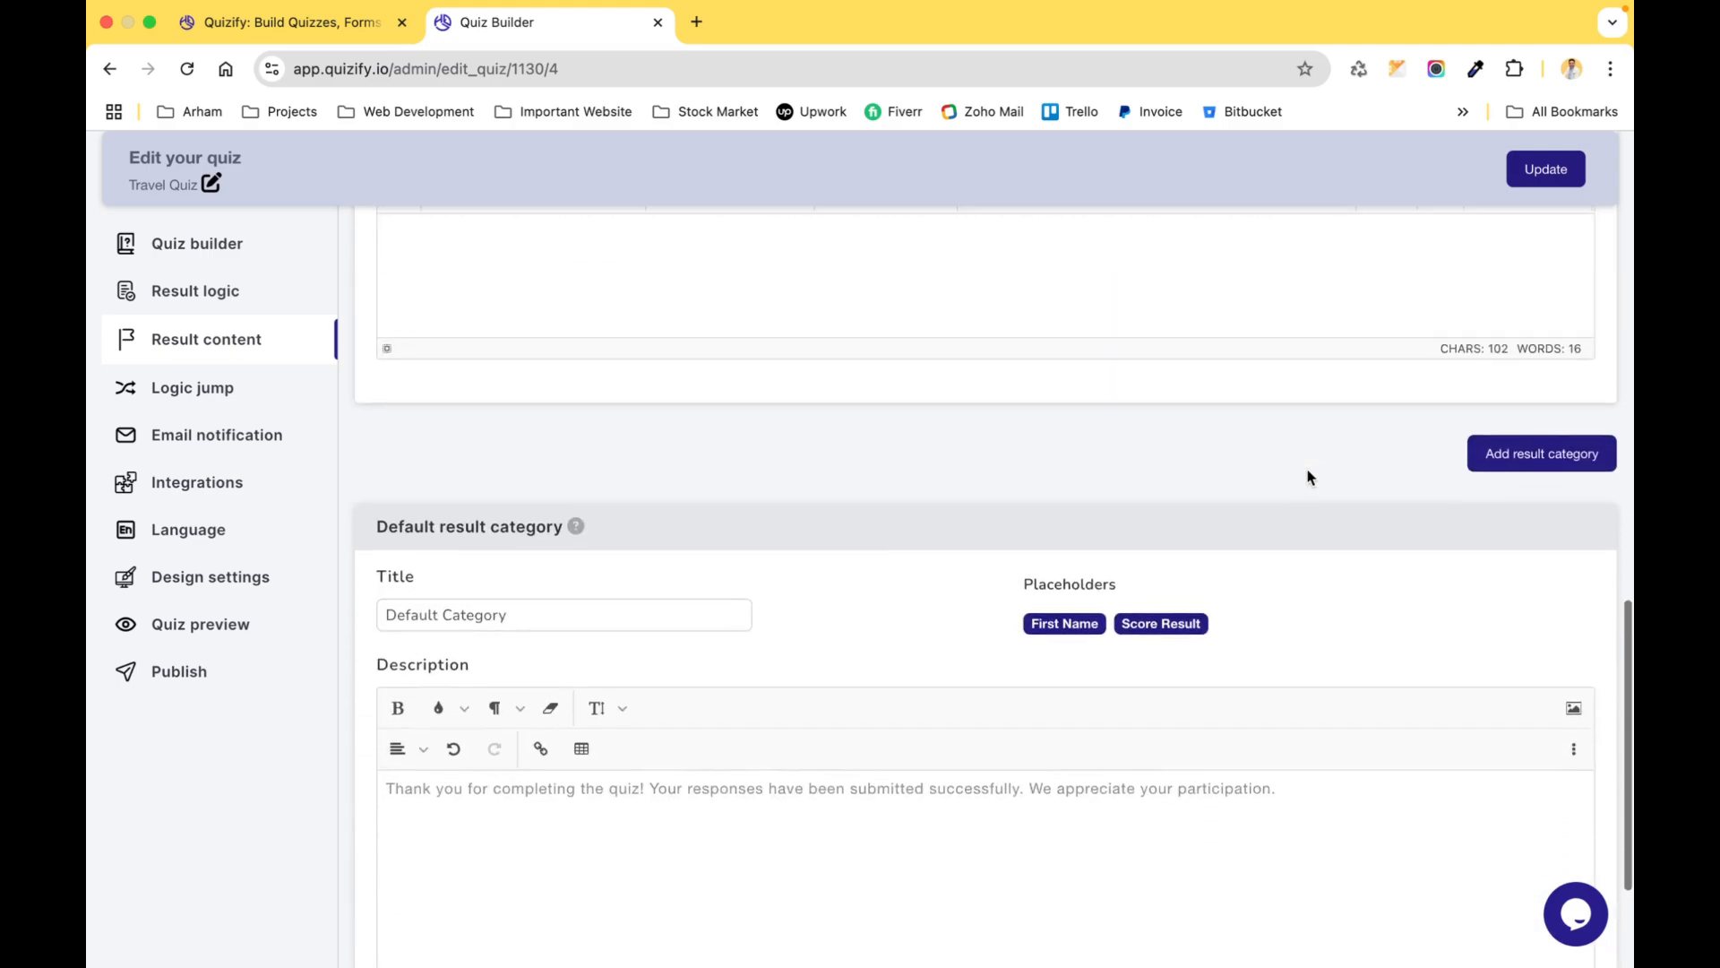
pyautogui.scroll(-1, 1308, 477)
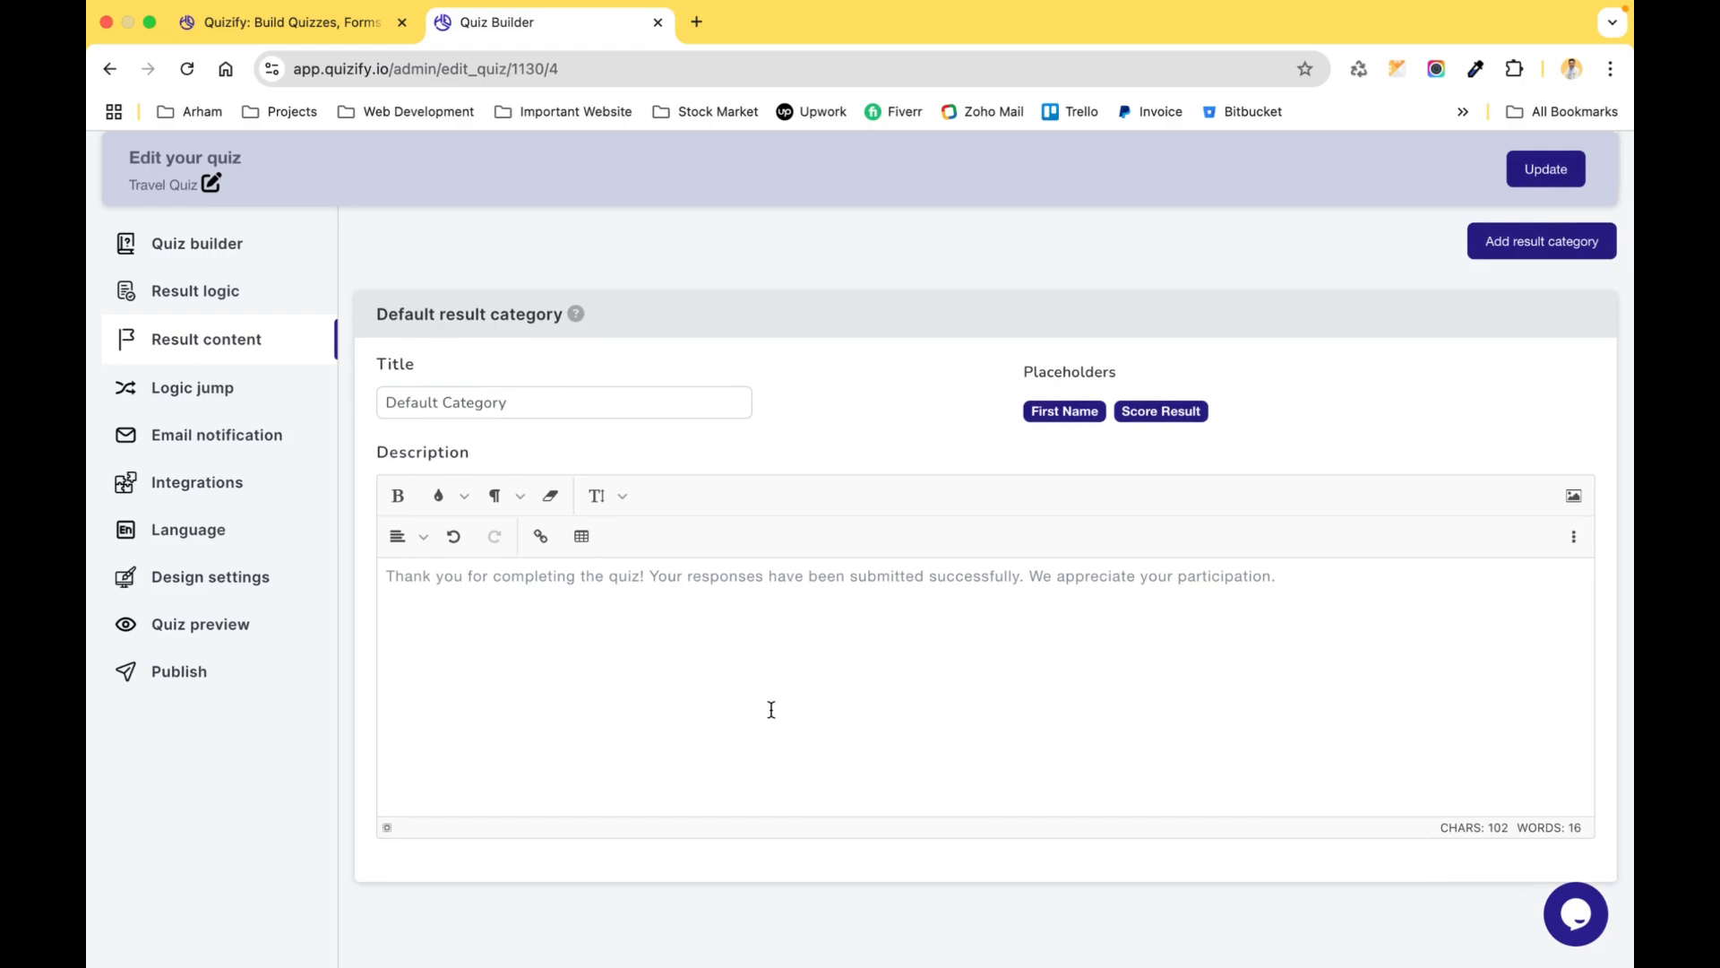
# Return to the result logic, discarding the unsaved result content changes, and switch the result type to Type-Based
pyautogui.scroll(10, 770, 708)
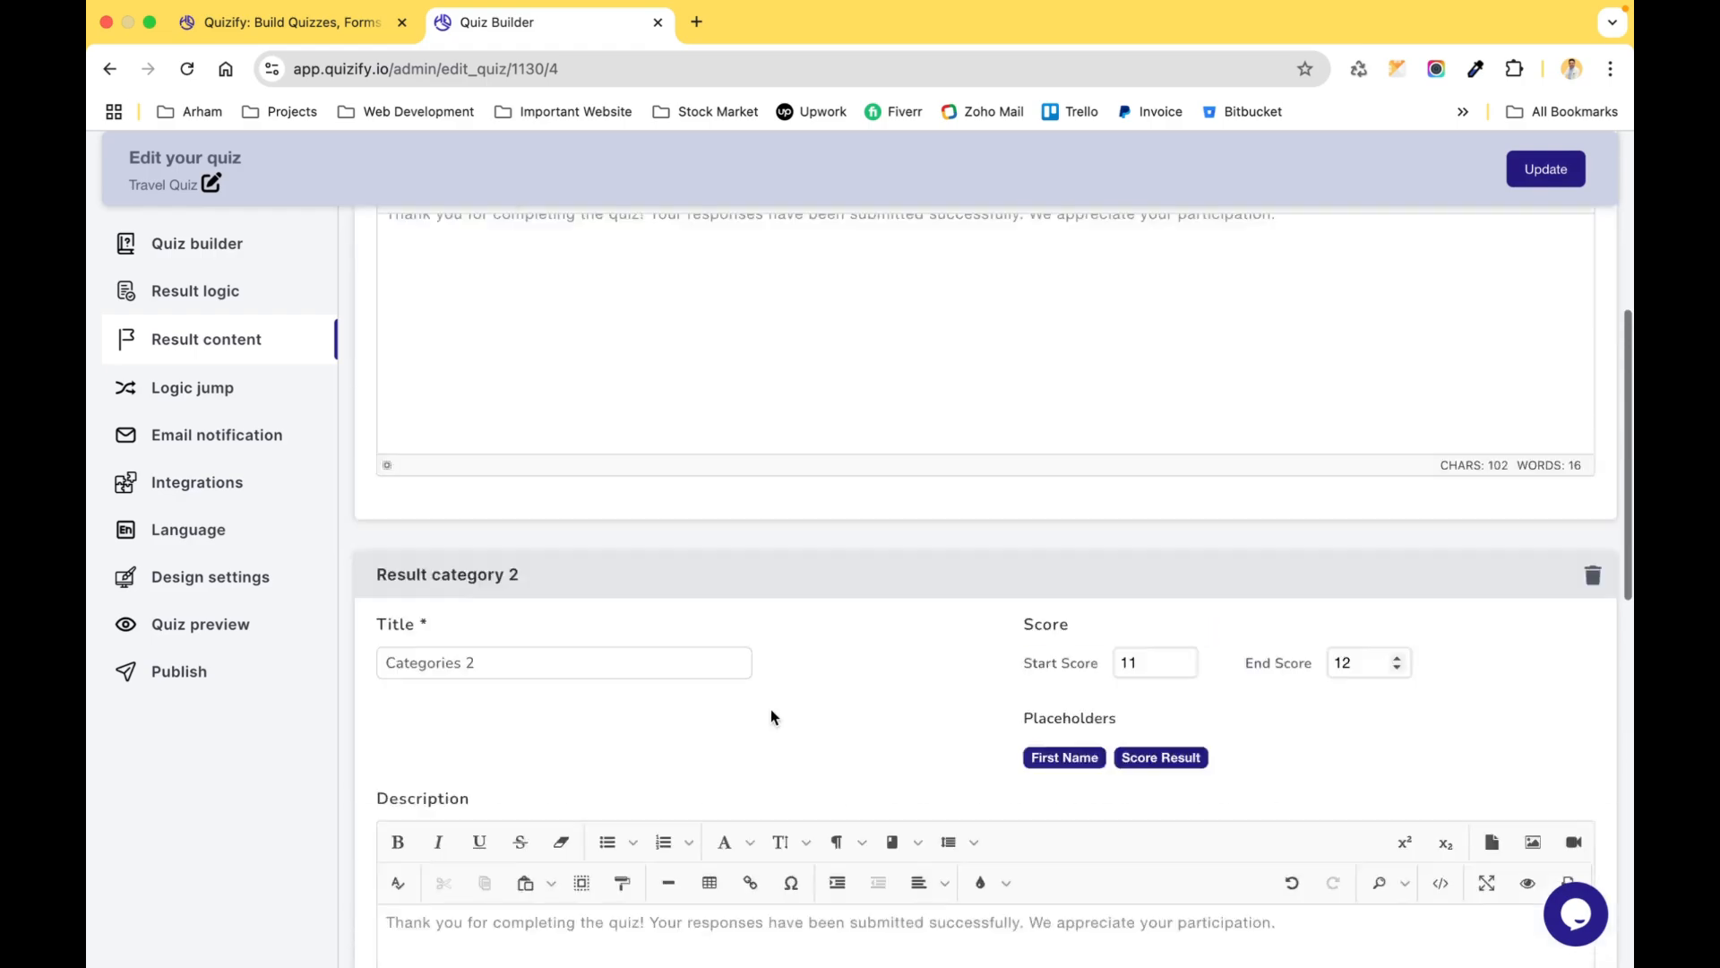
pyautogui.click(221, 384)
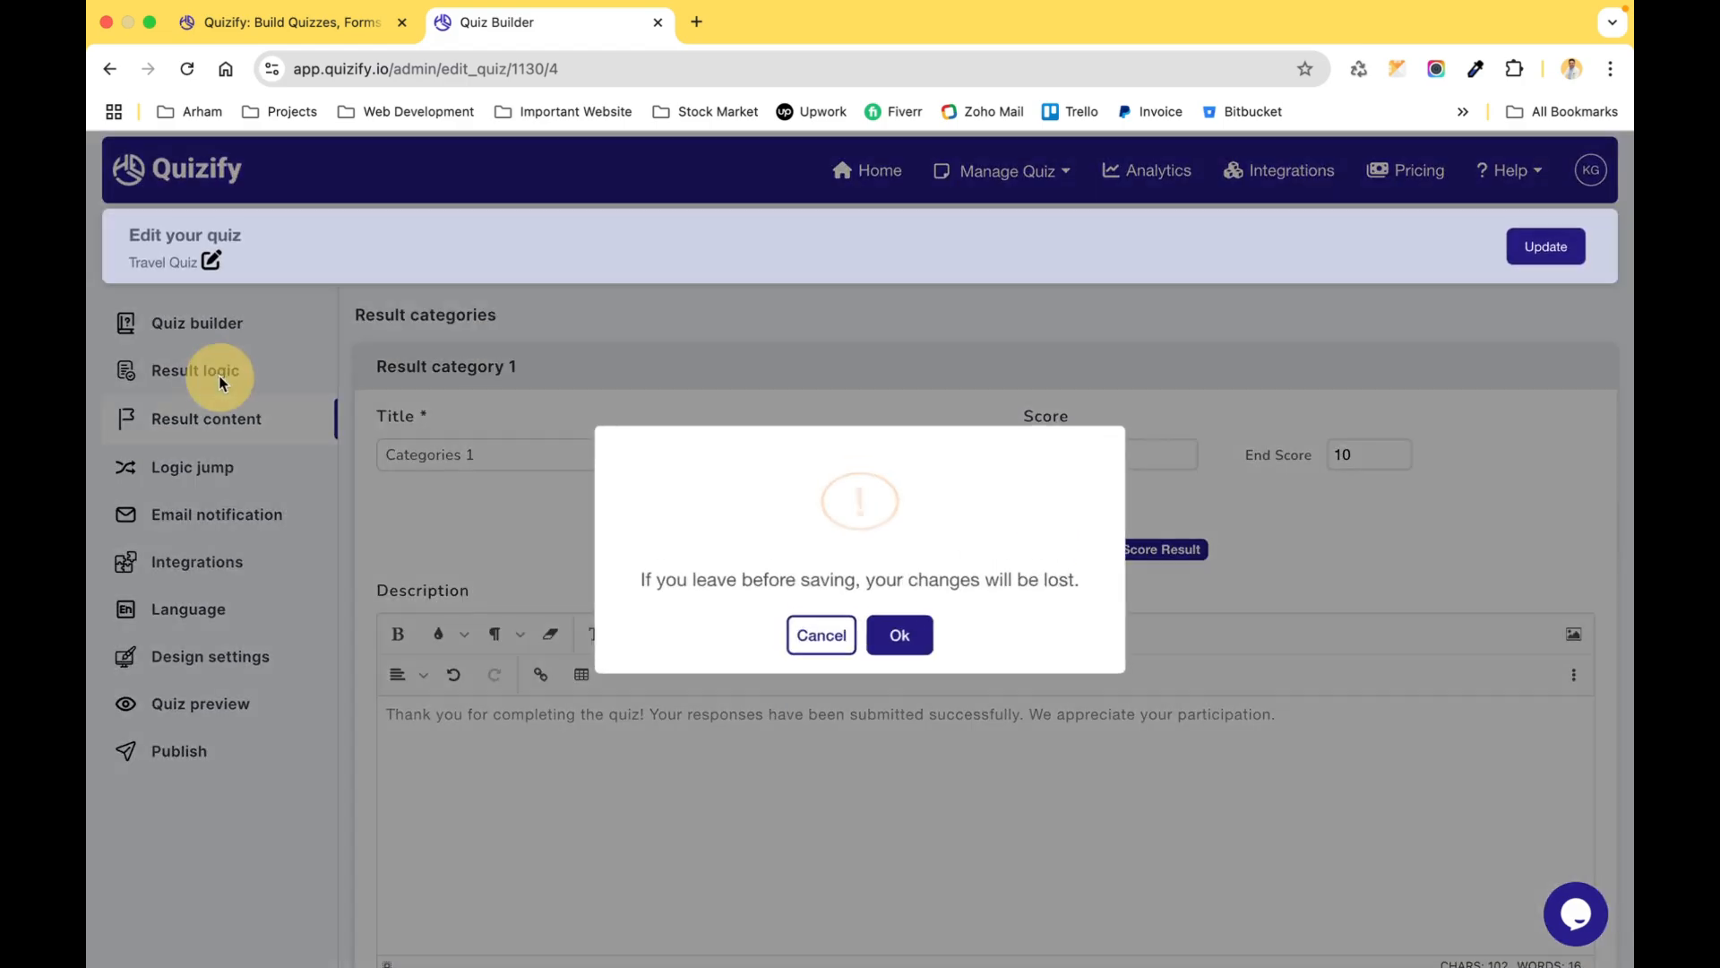
pyautogui.click(898, 637)
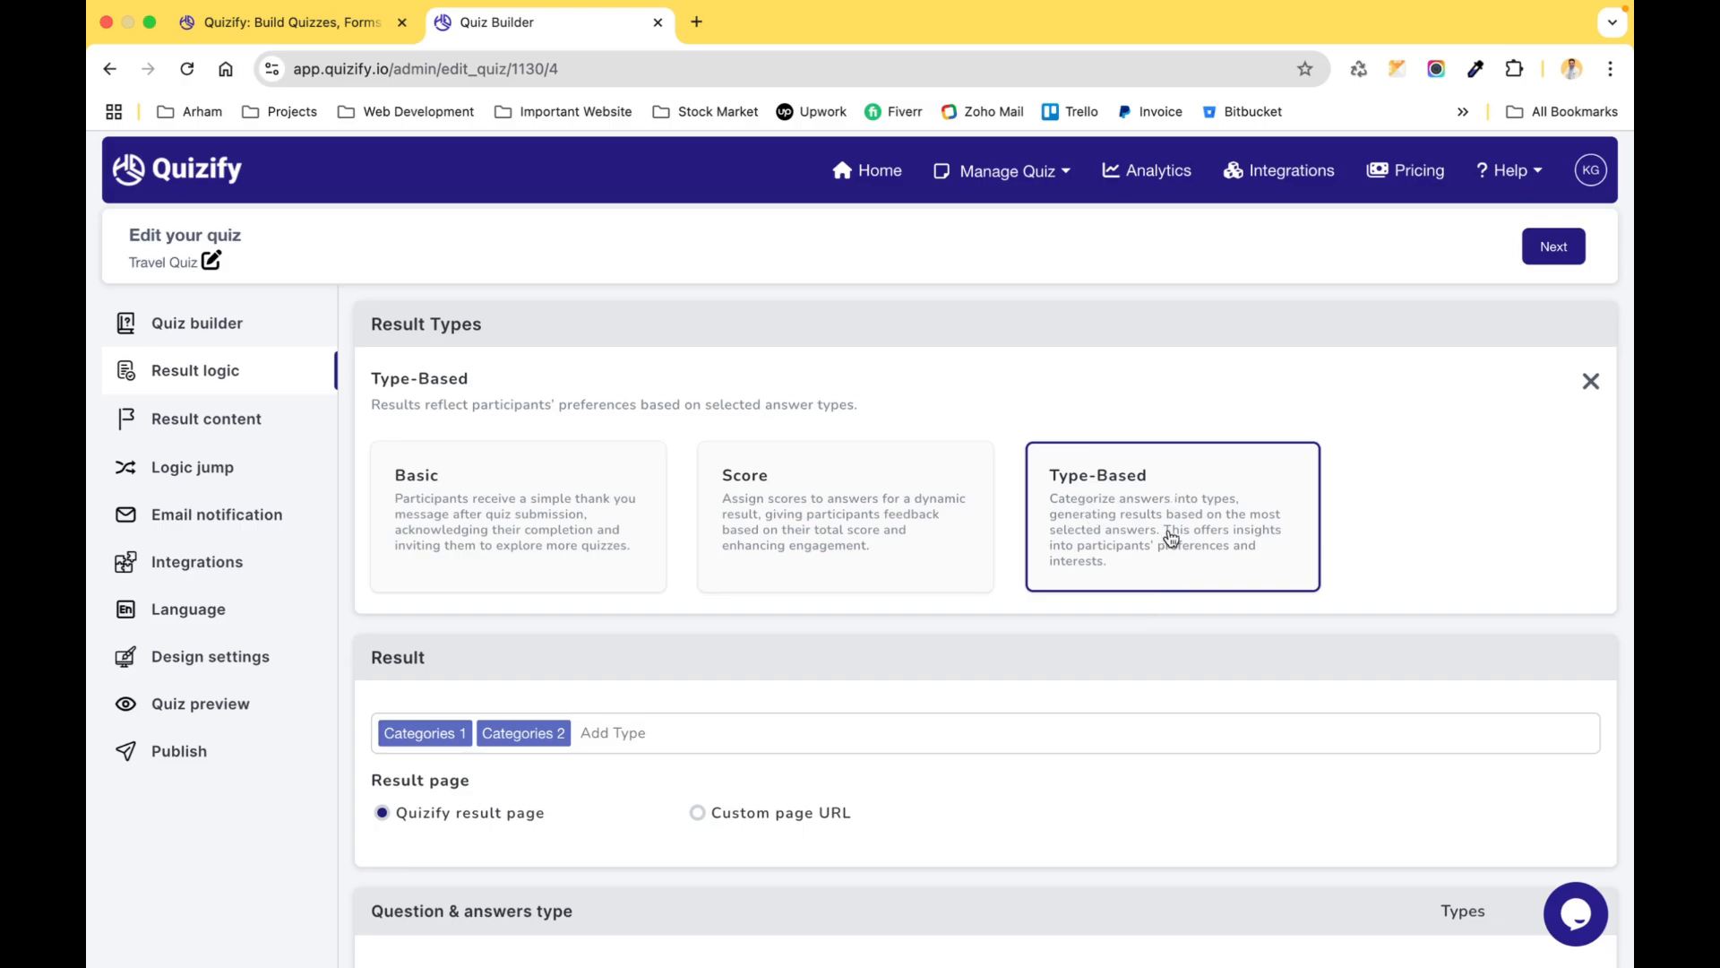
# In Q.1, assign Categories 1 to the coconut drink beach answer and Categories 2 to the "Mountains, hiking, and adventure!" answer
pyautogui.scroll(-1, 1042, 698)
pyautogui.scroll(-1, 1042, 698)
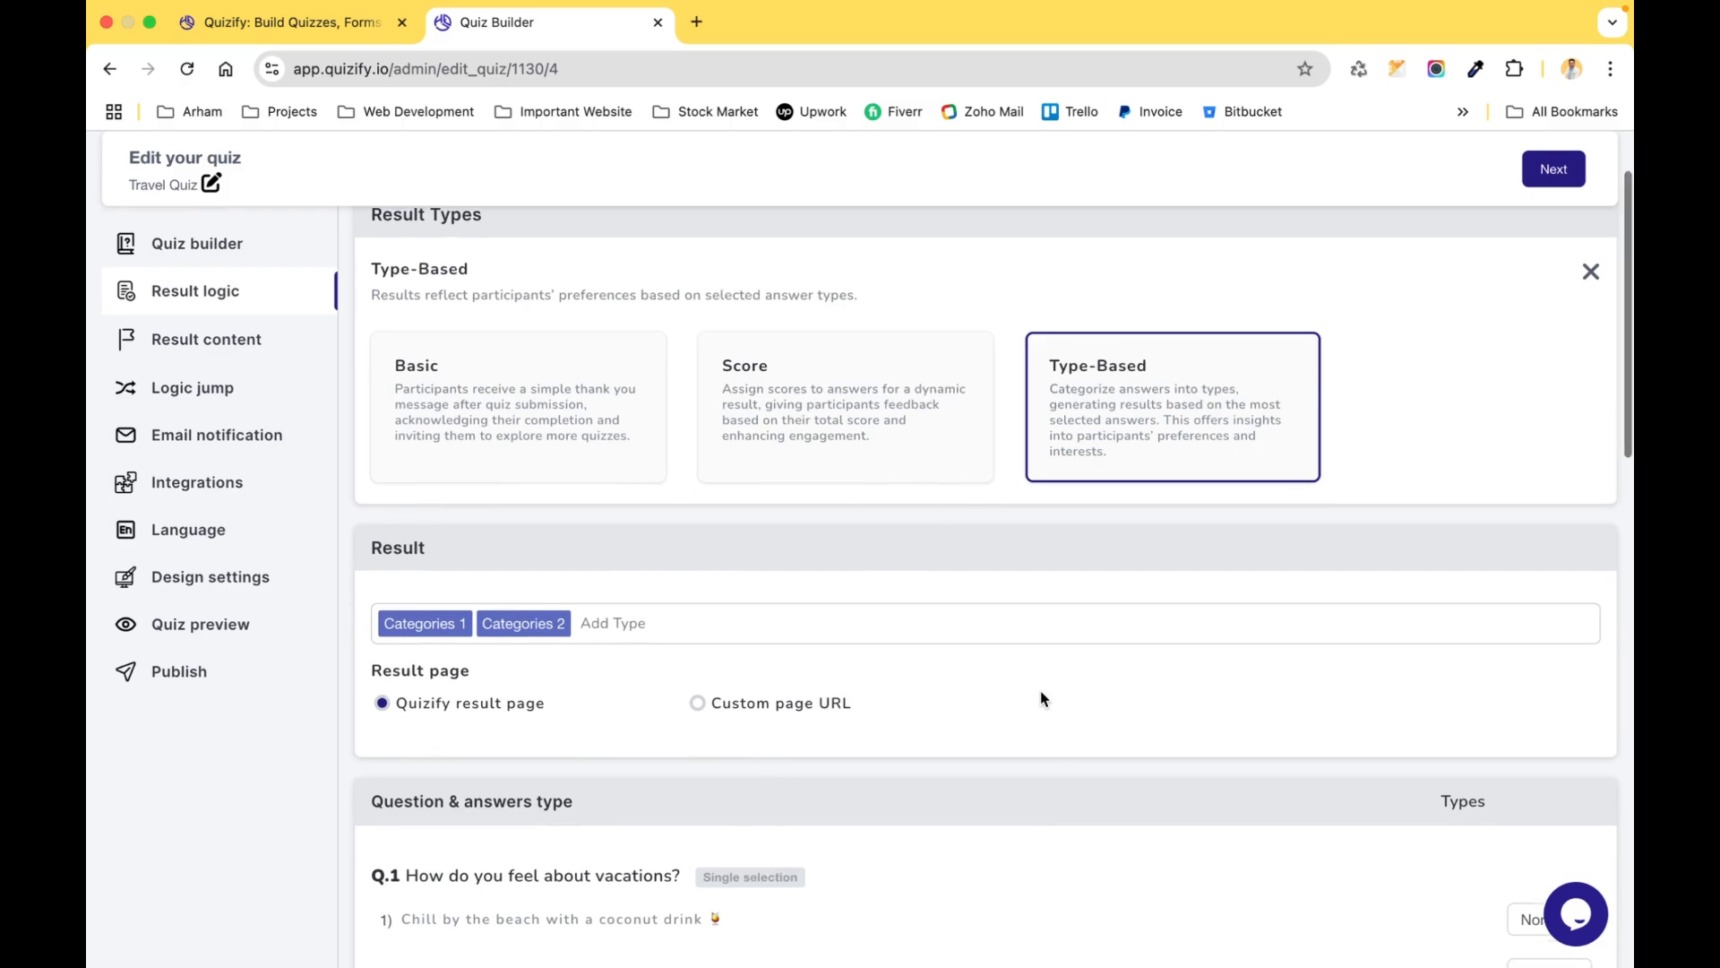
pyautogui.scroll(-2, 1042, 698)
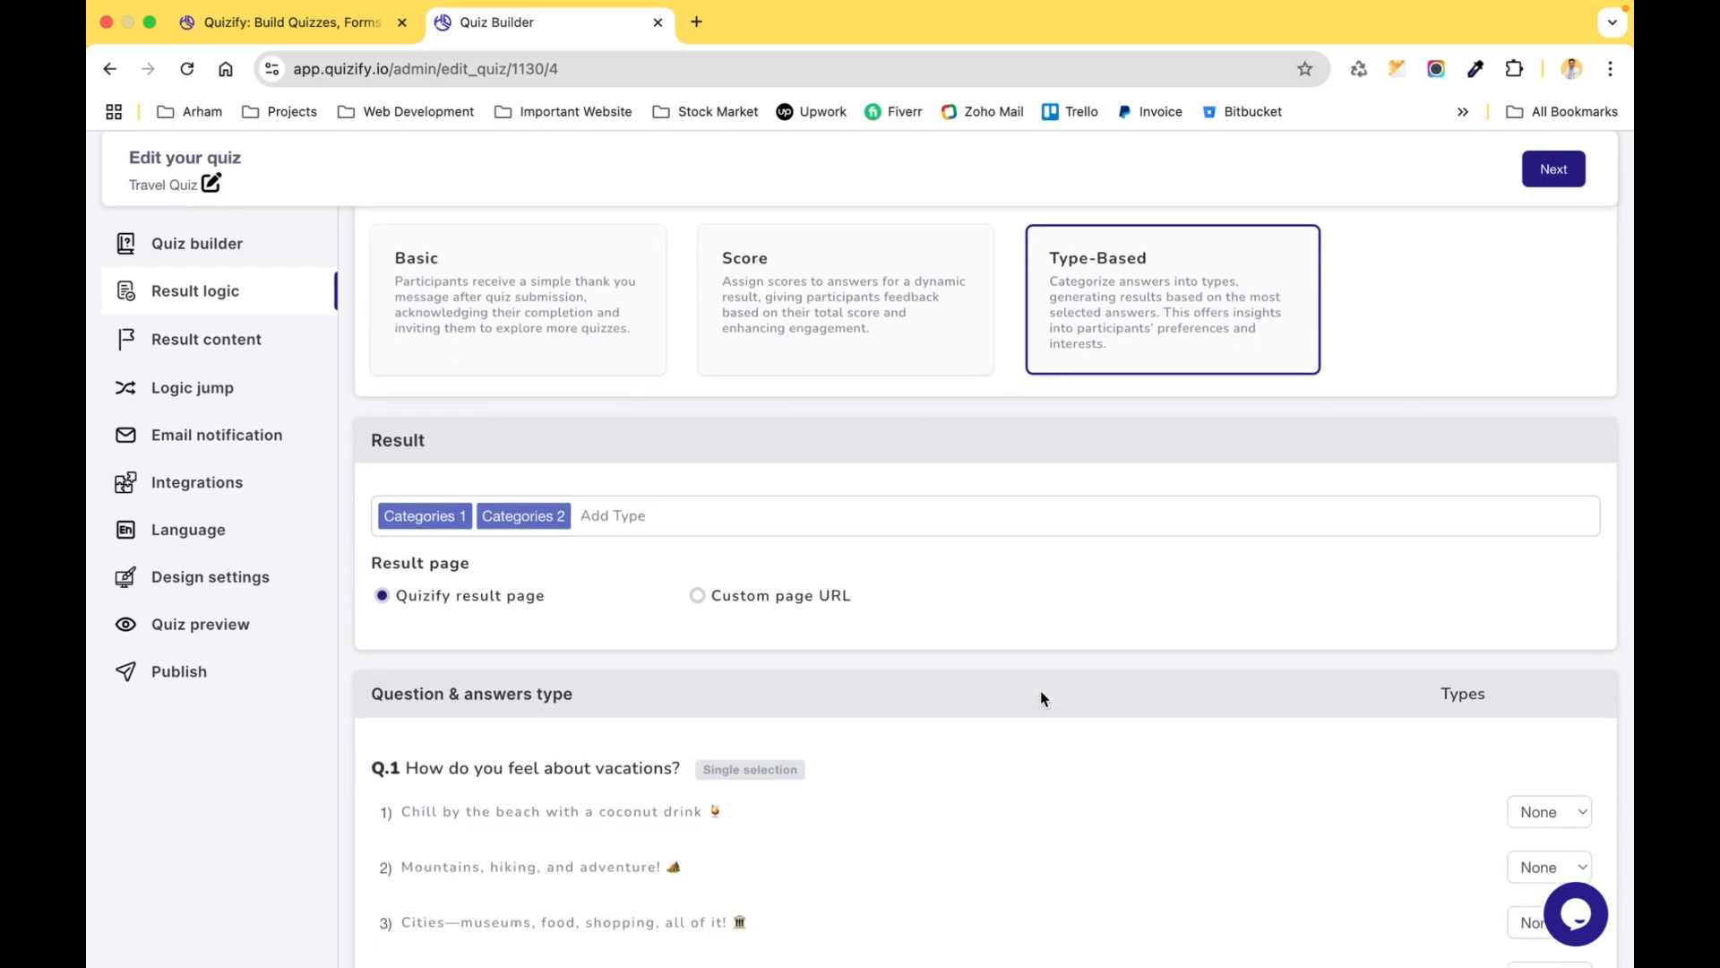
pyautogui.scroll(-4, 1042, 698)
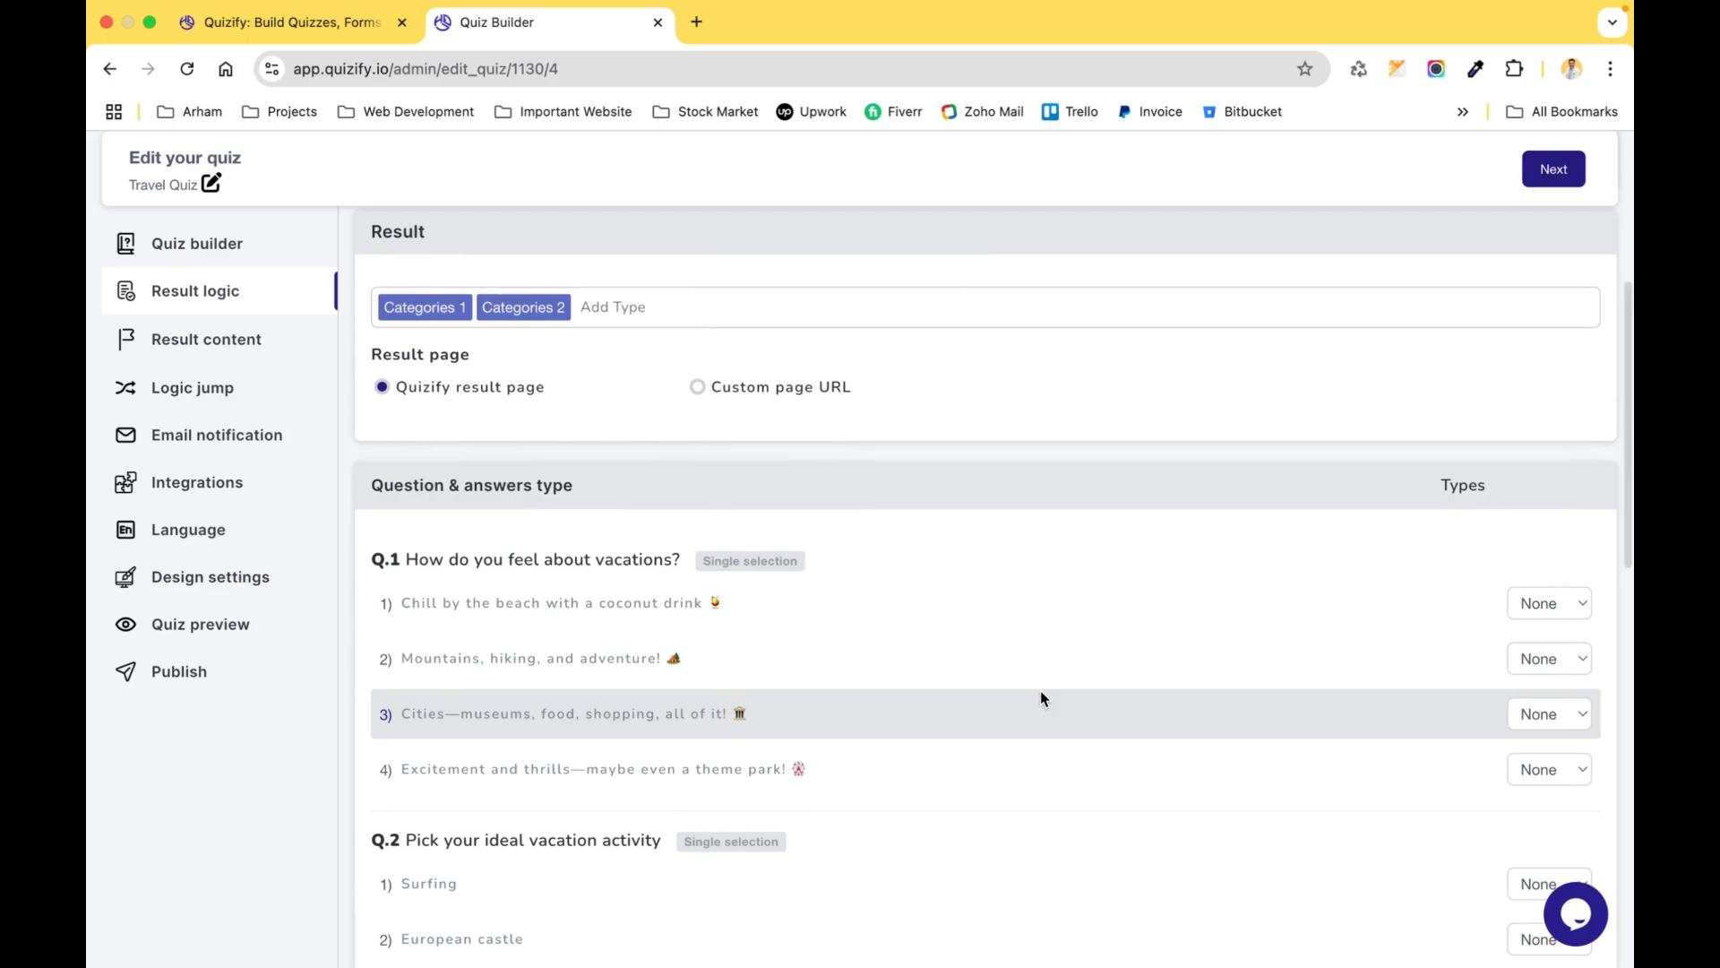
pyautogui.click(592, 305)
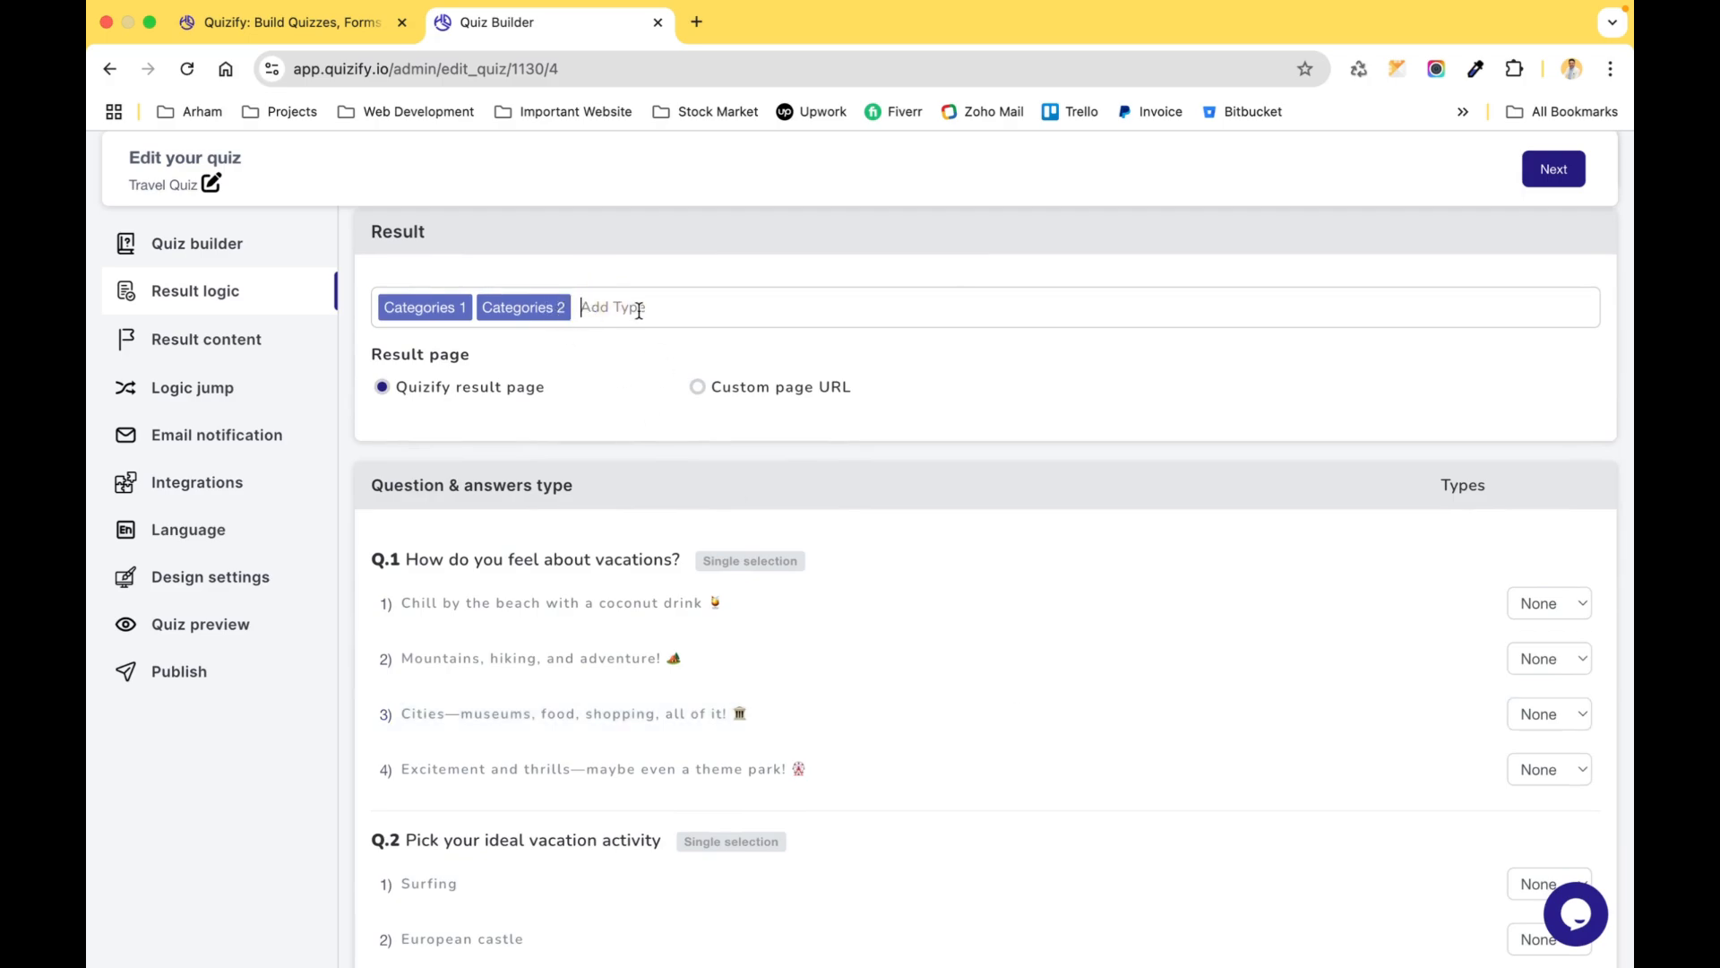
pyautogui.scroll(-2, 883, 573)
pyautogui.scroll(-1, 883, 573)
pyautogui.click(1544, 460)
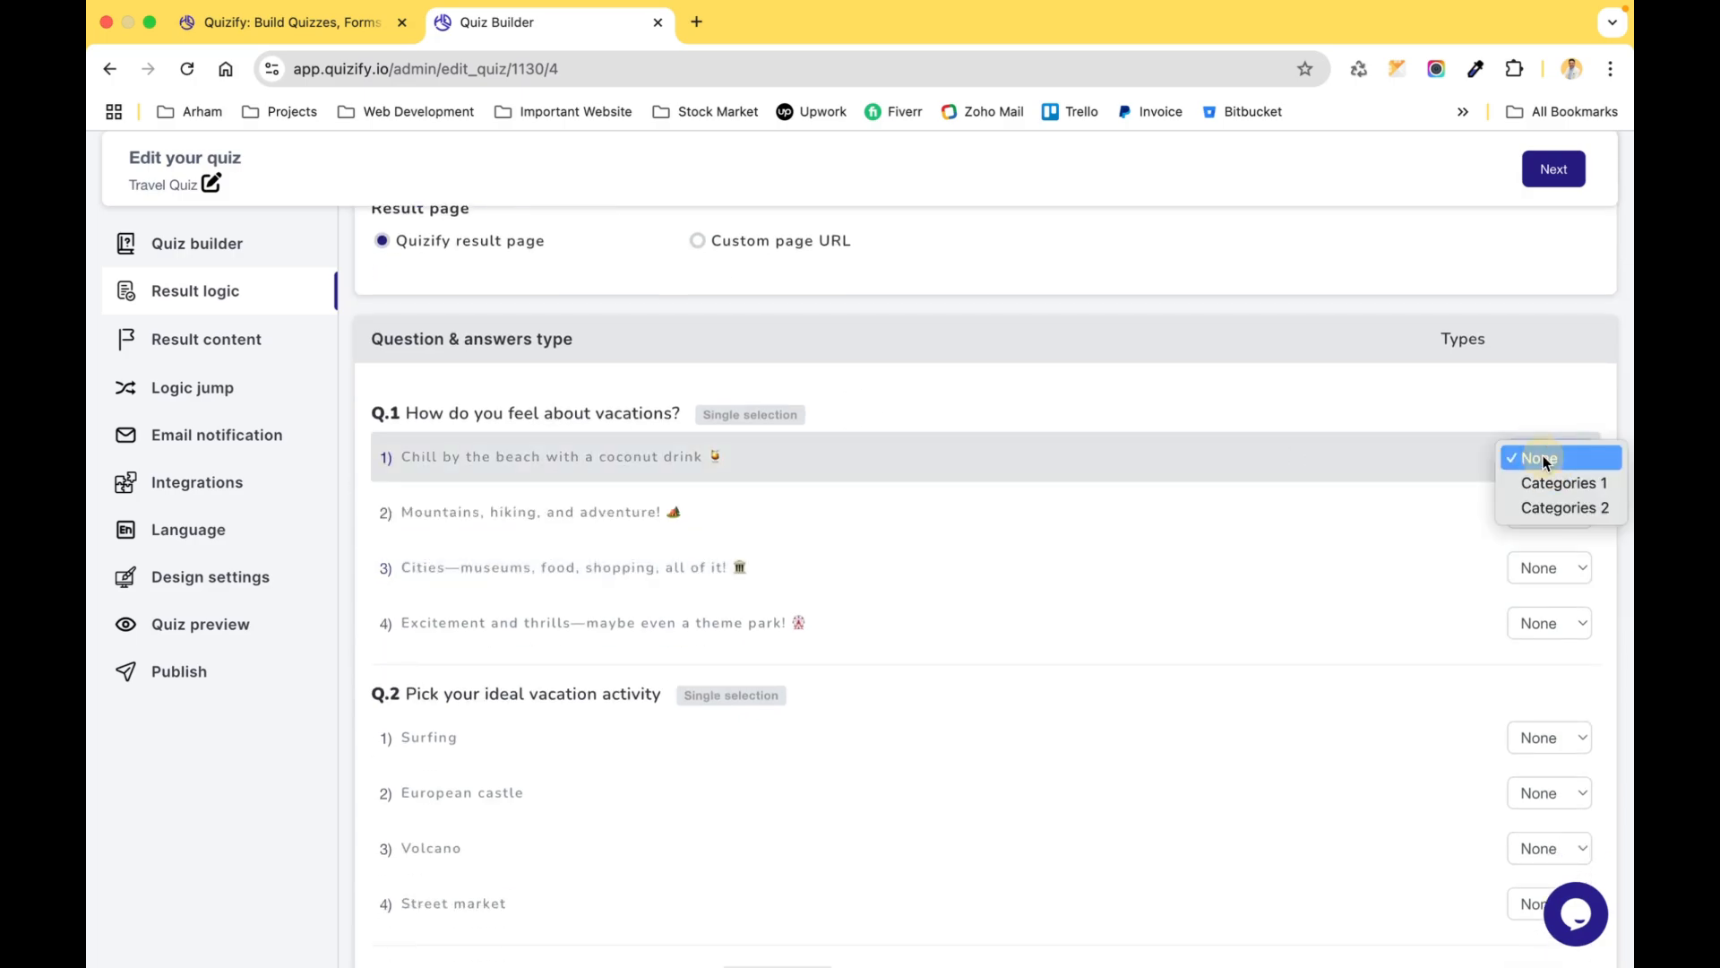
pyautogui.click(1545, 482)
pyautogui.click(1535, 519)
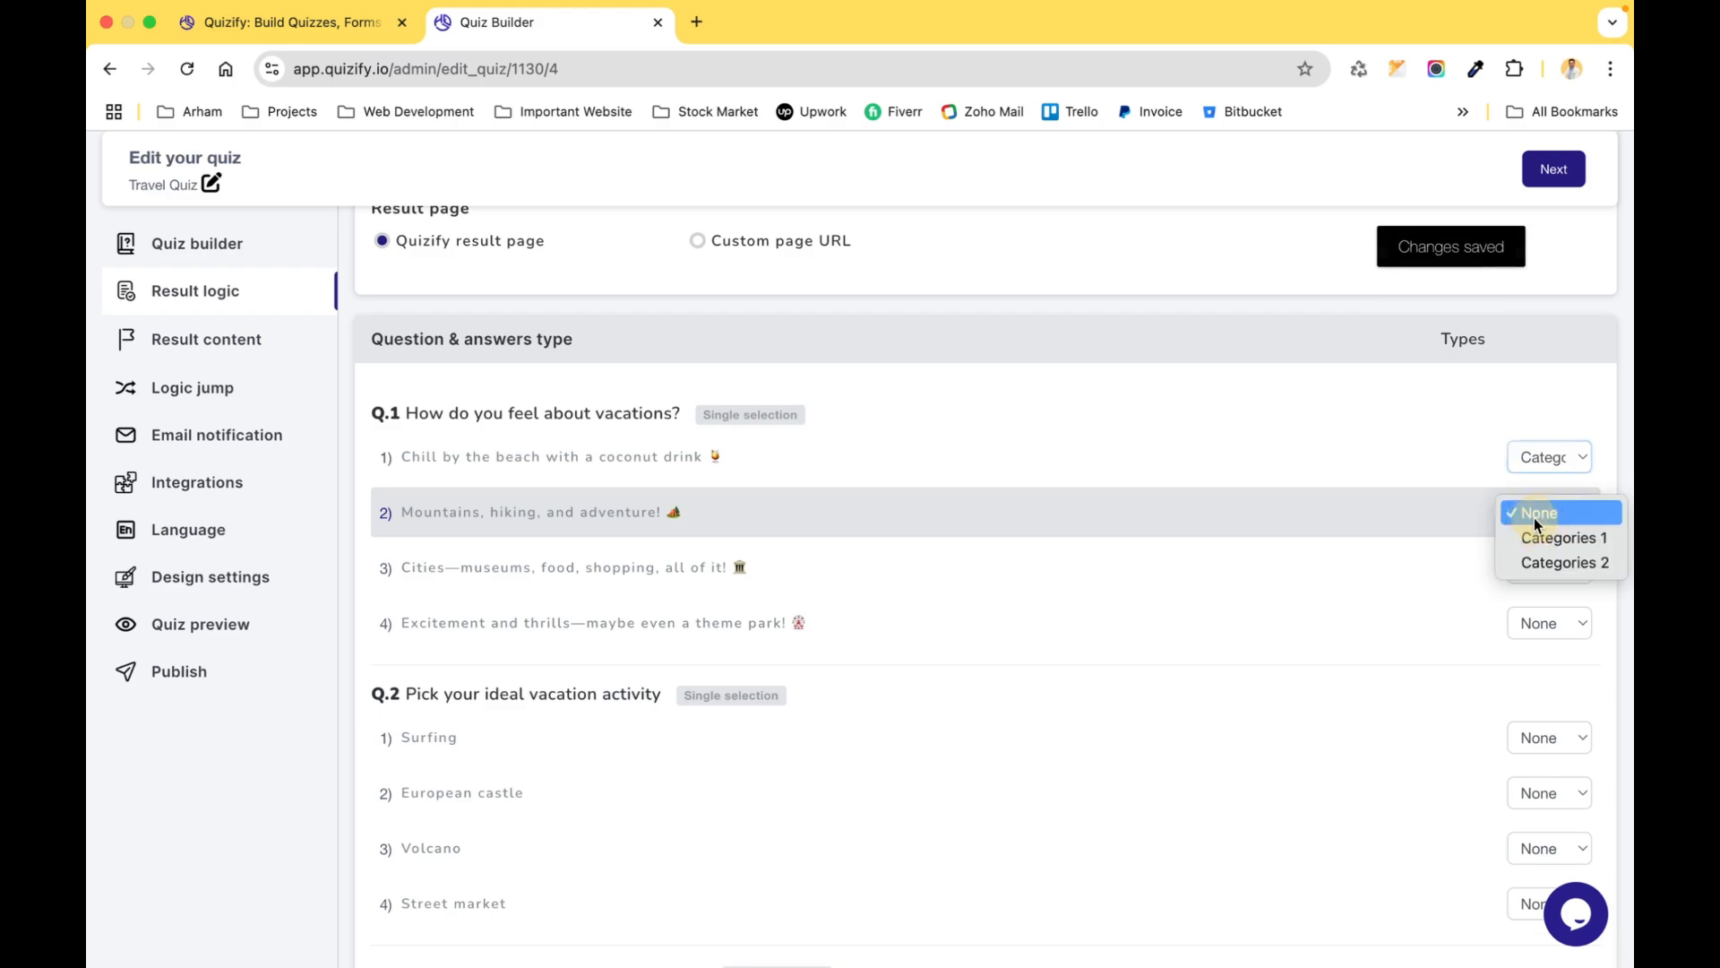
pyautogui.click(1537, 562)
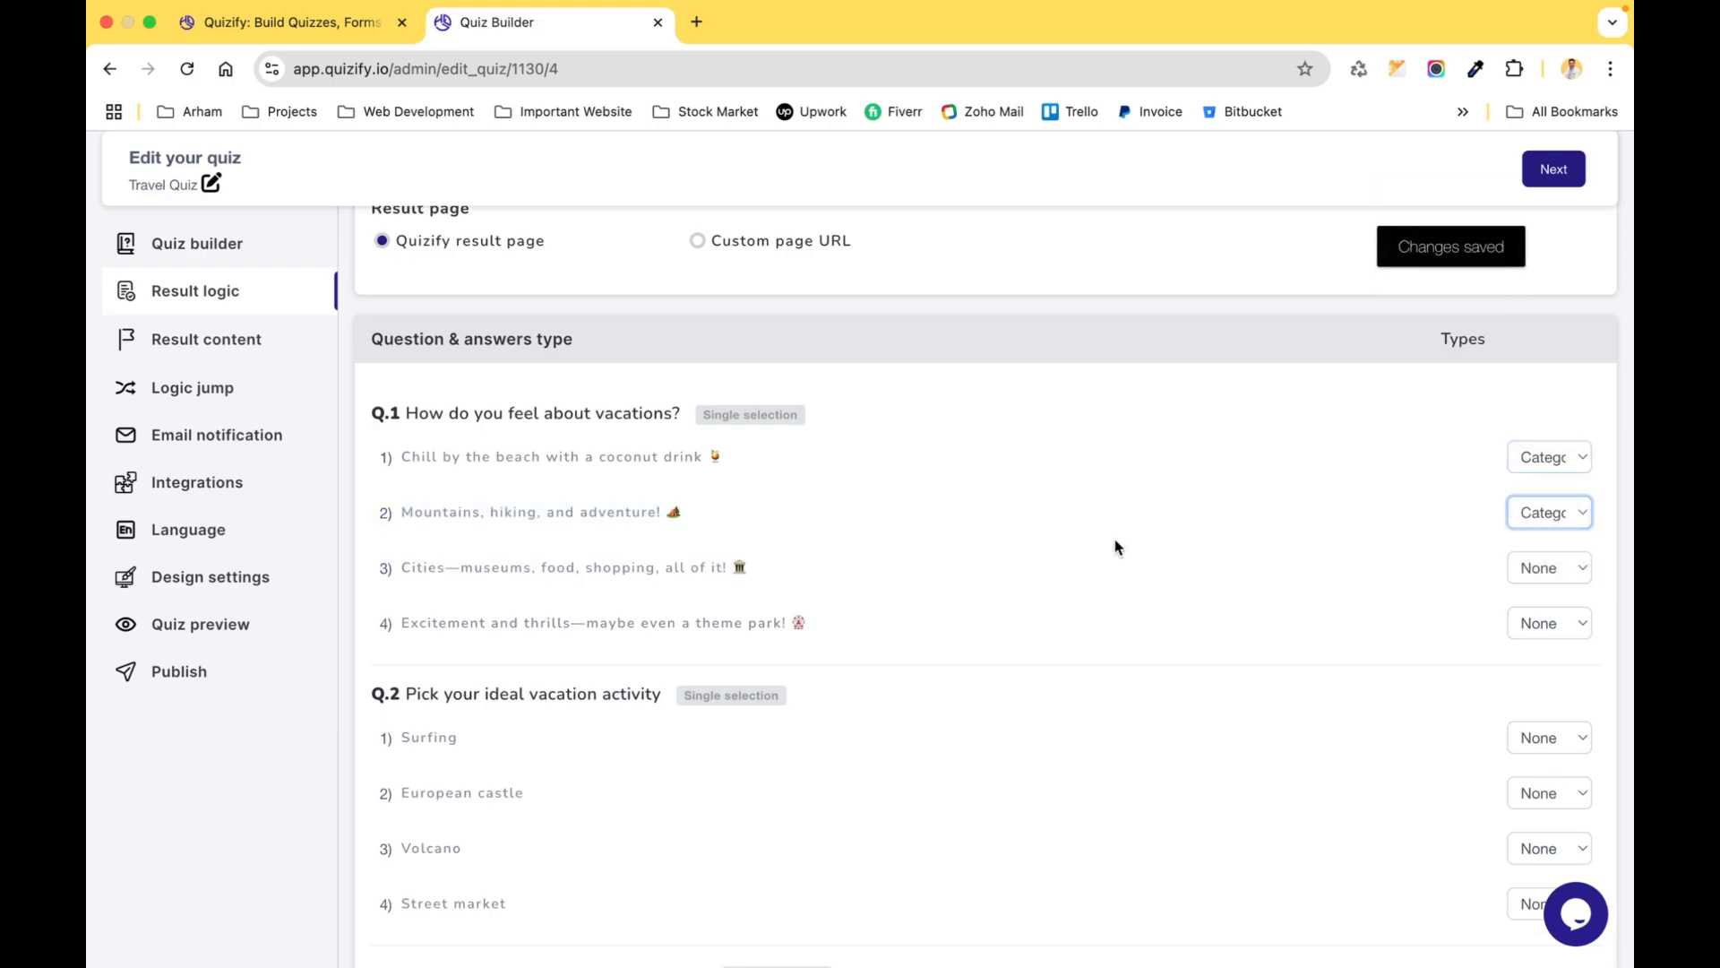
pyautogui.scroll(-1, 1115, 546)
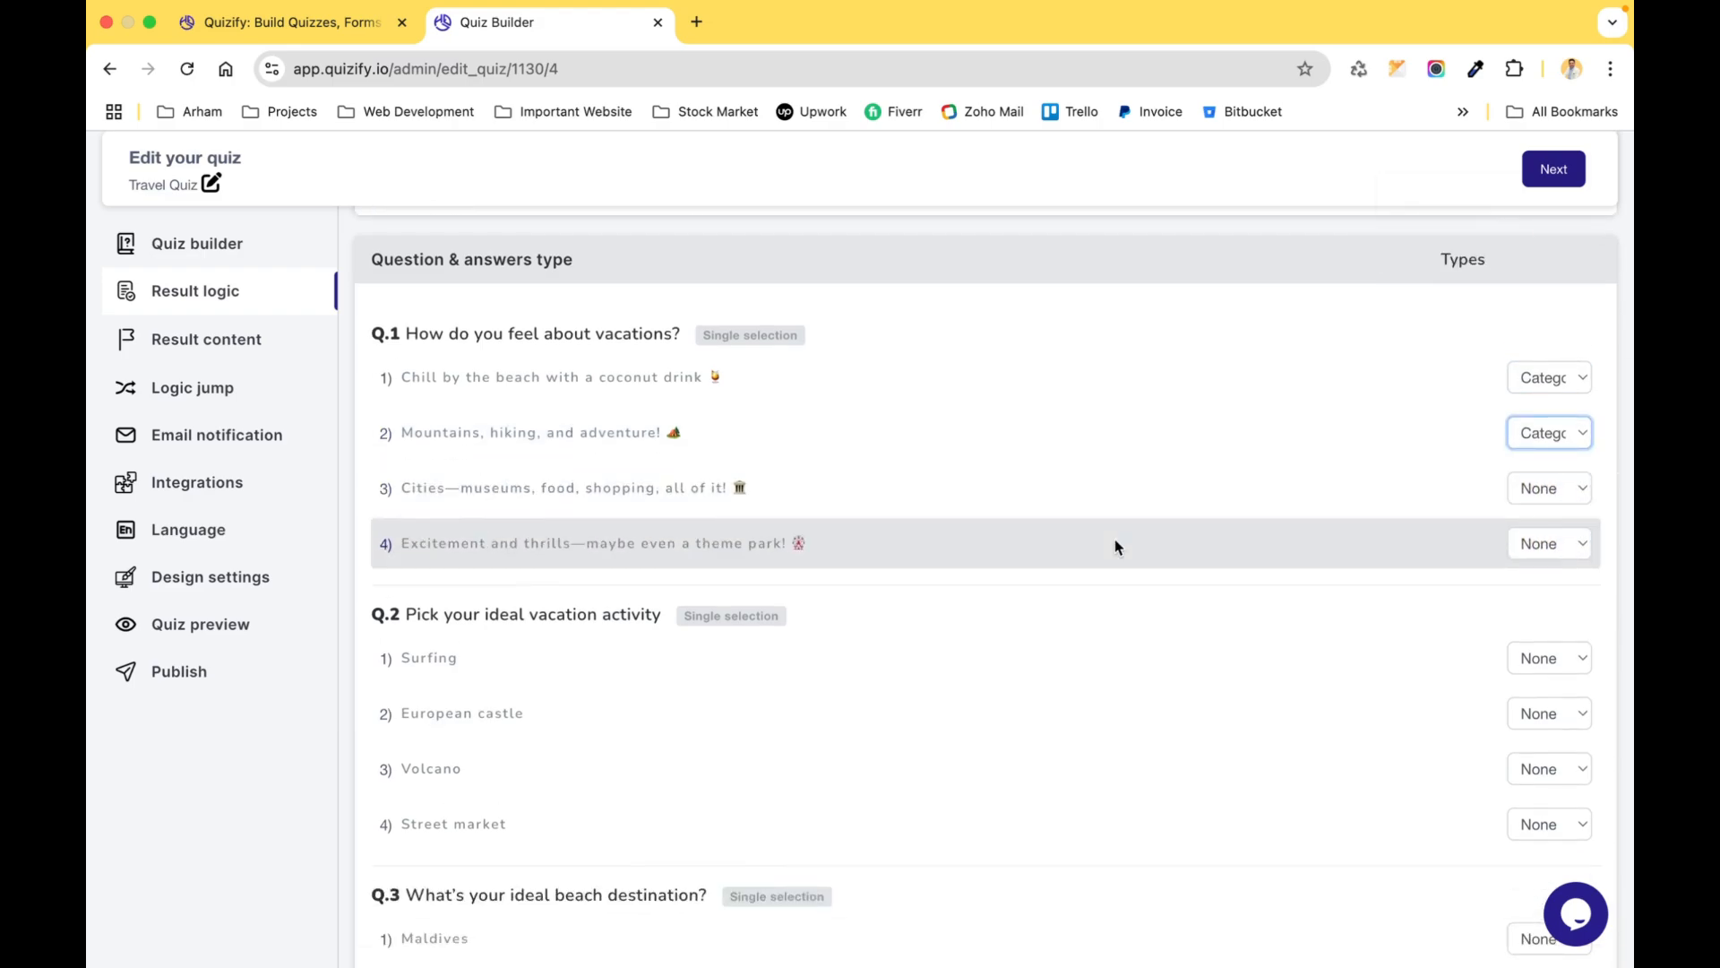
pyautogui.scroll(1, 1115, 545)
pyautogui.scroll(2, 1115, 545)
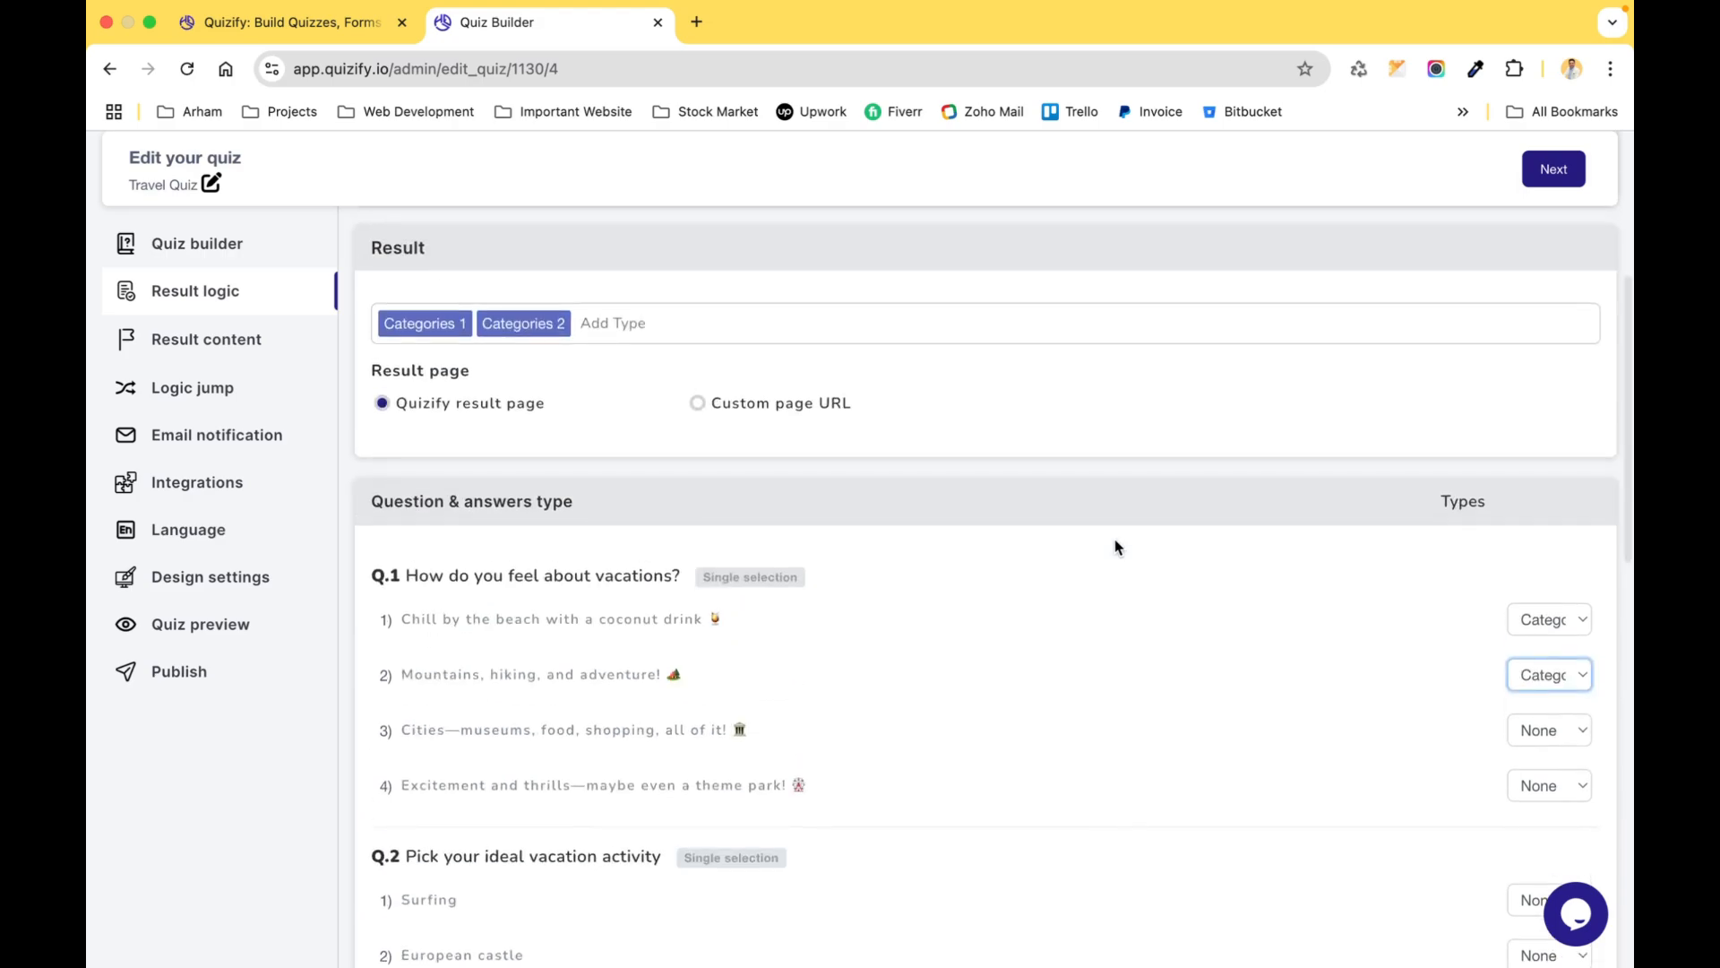
pyautogui.scroll(1, 1115, 547)
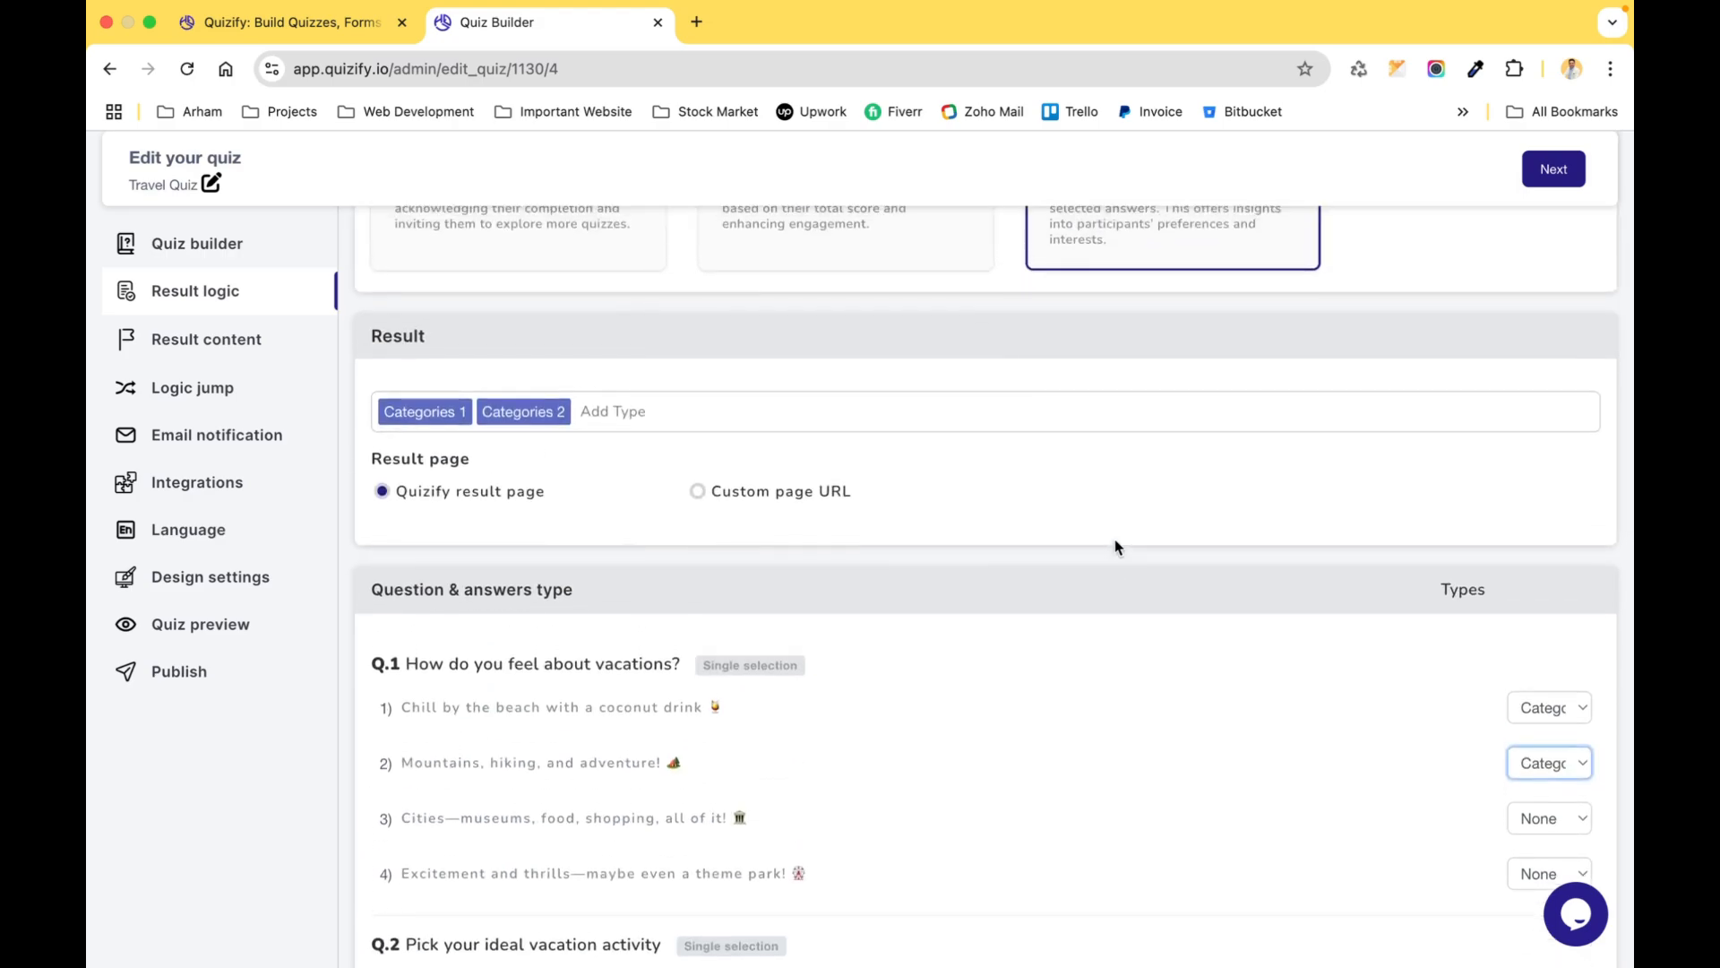
pyautogui.scroll(-1, 1115, 547)
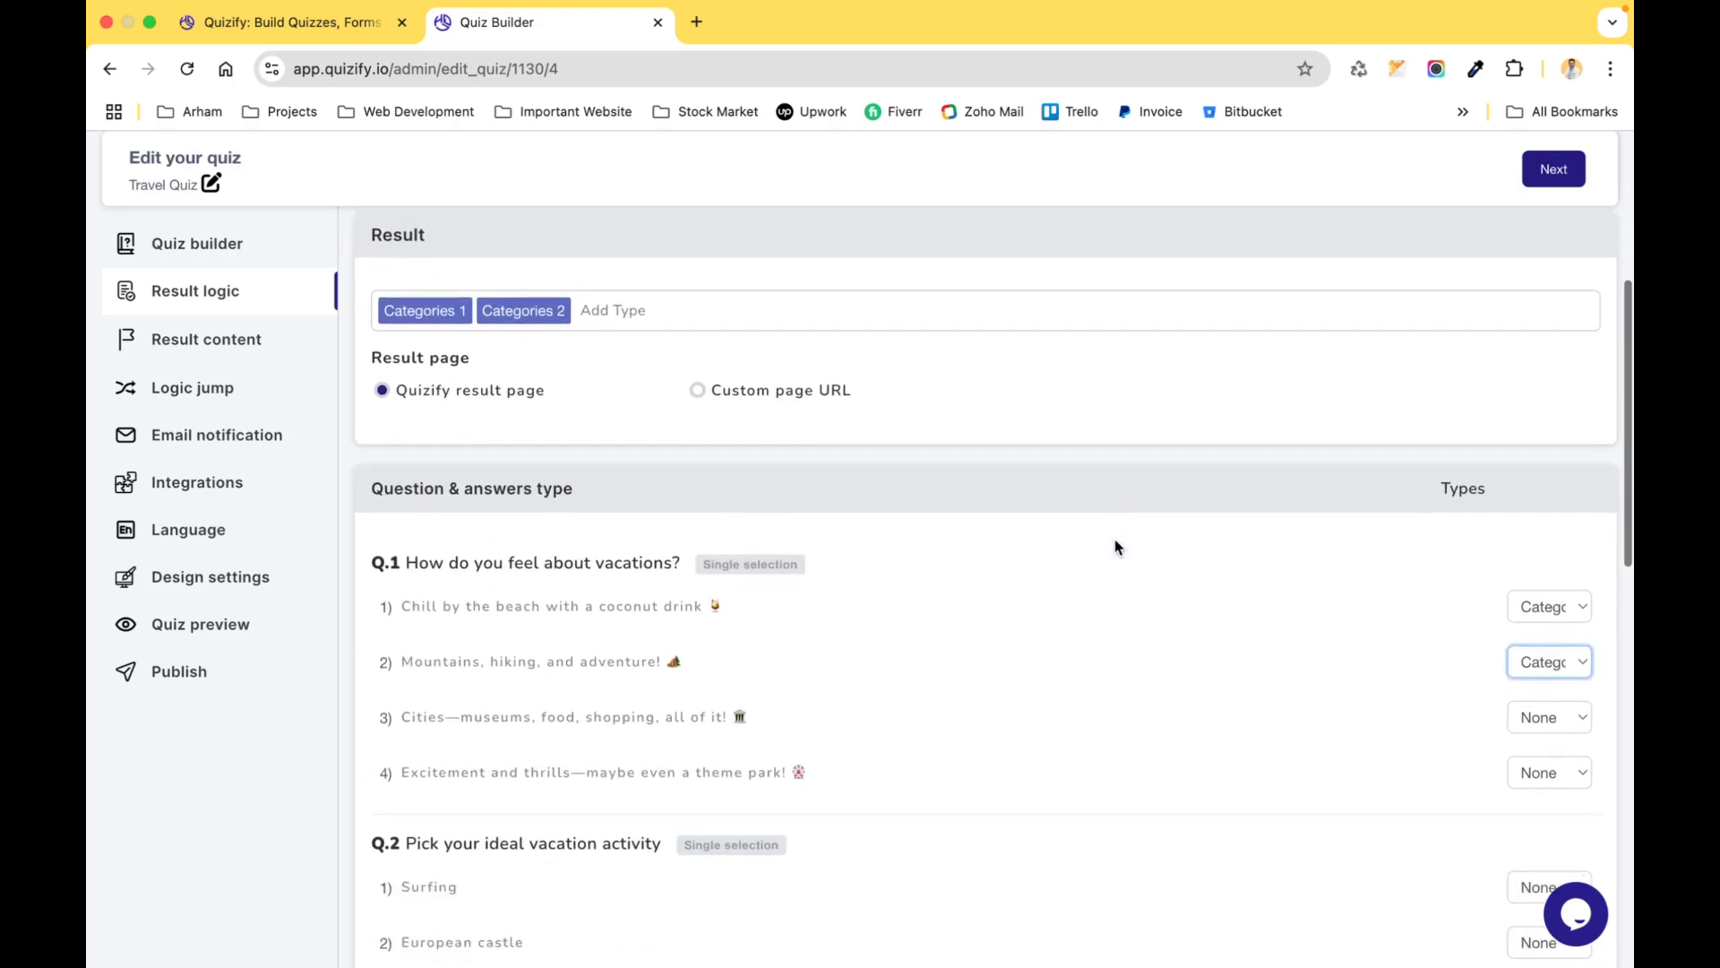
# Examine the titles and descriptions of Categories 1, Categories 2 and the Default Type in the result content
pyautogui.click(245, 339)
pyautogui.scroll(-1, 517, 557)
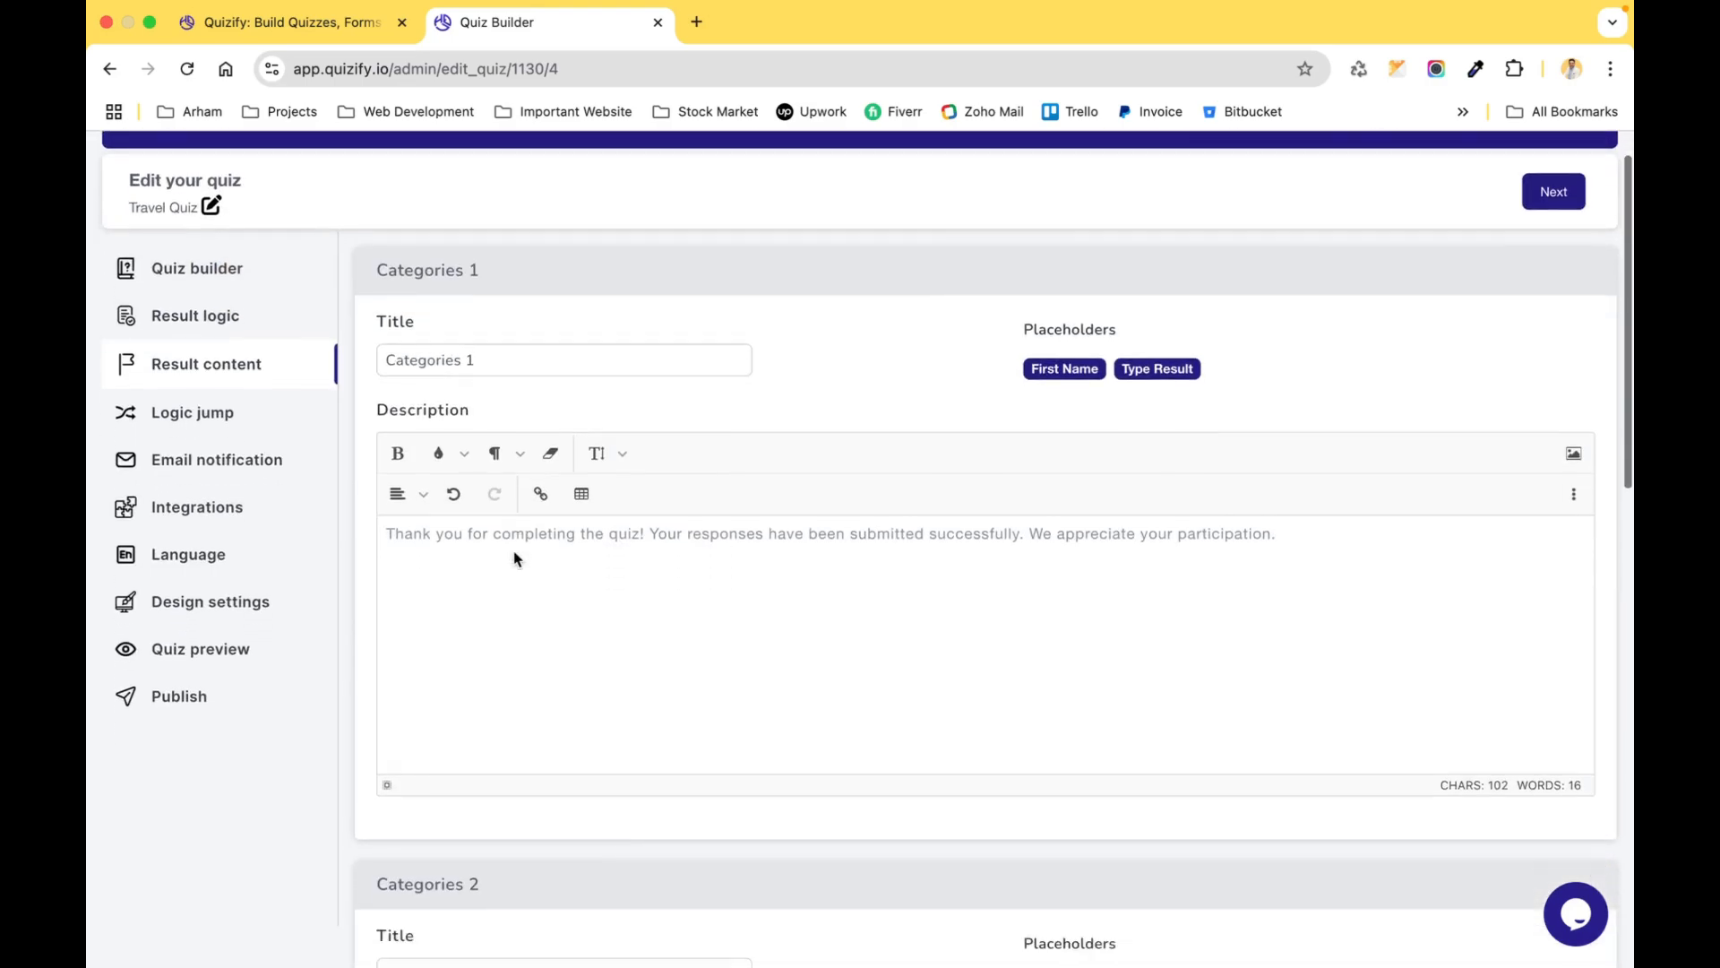
pyautogui.click(490, 361)
pyautogui.moveTo(492, 362); pyautogui.dragTo(383, 358)
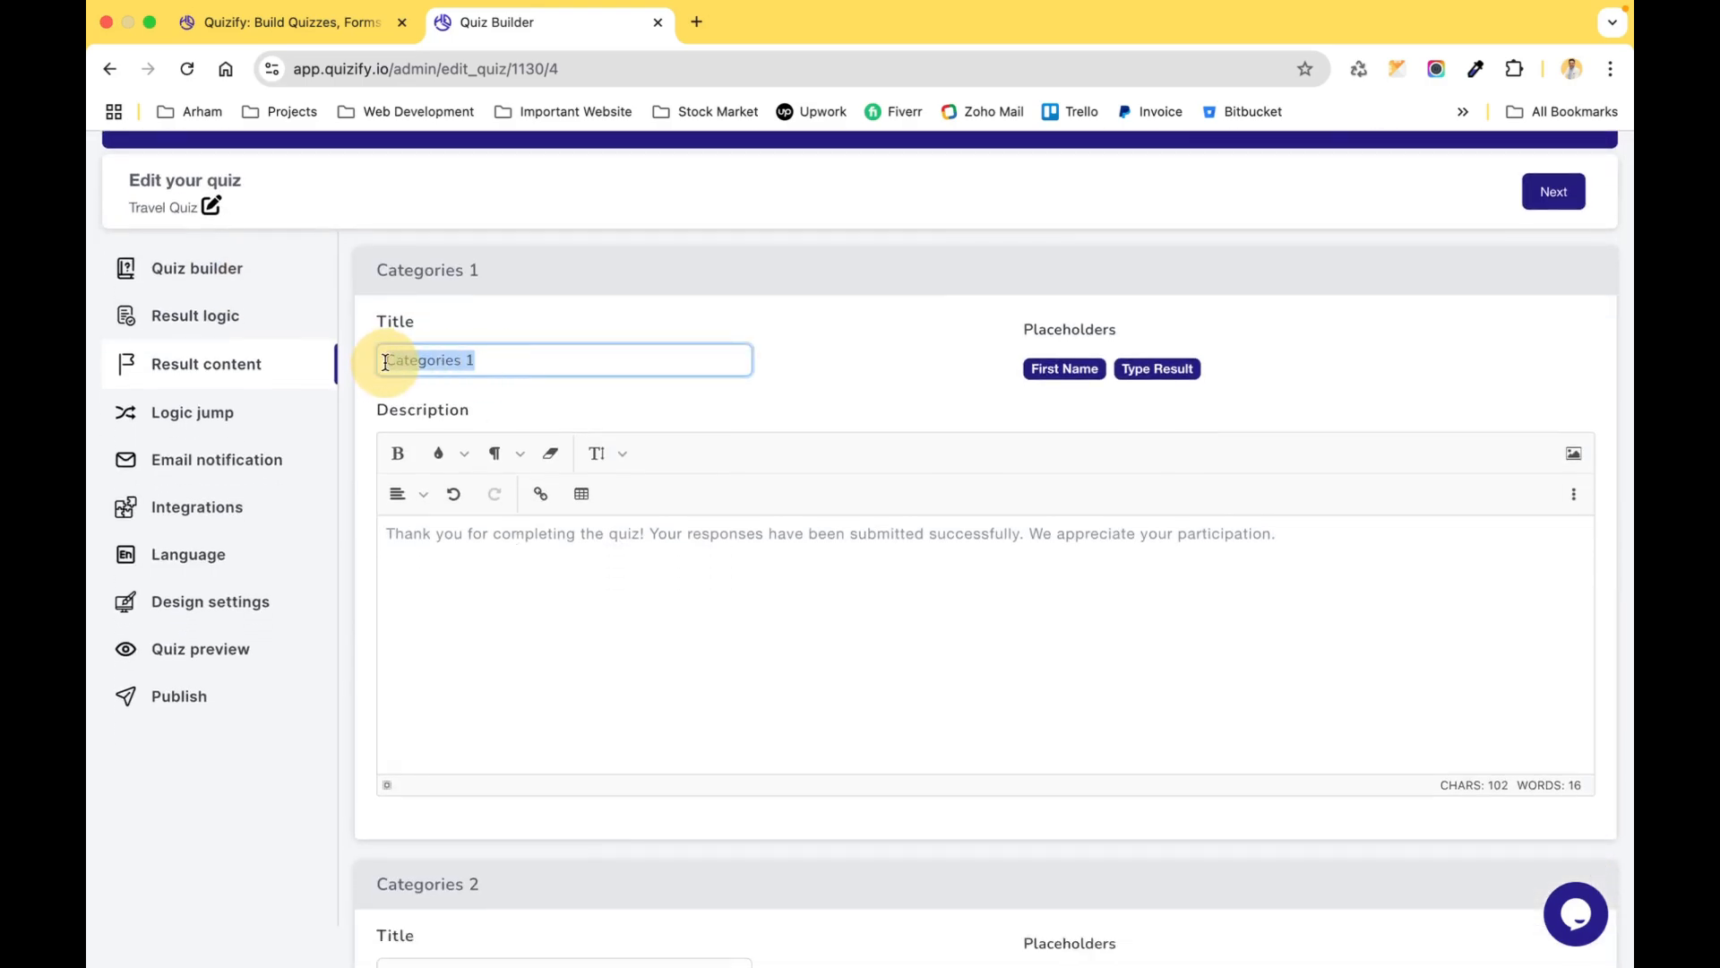
pyautogui.click(577, 647)
pyautogui.scroll(-1, 577, 649)
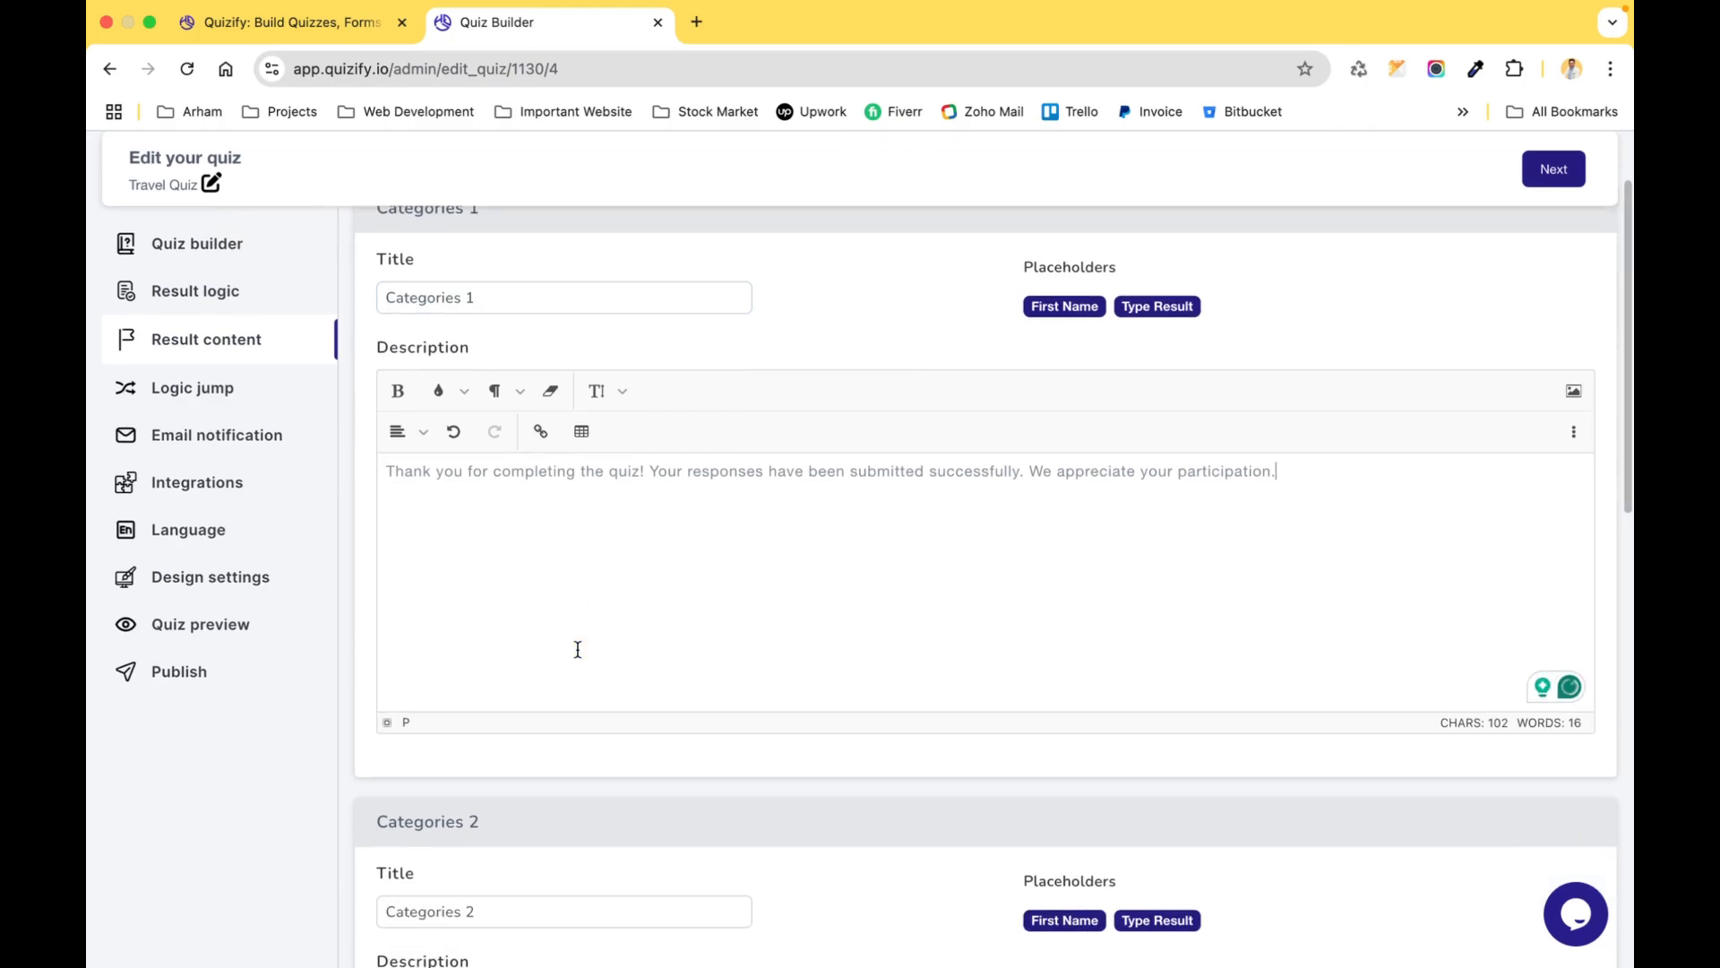
pyautogui.scroll(2, 648, 620)
pyautogui.scroll(-13, 648, 620)
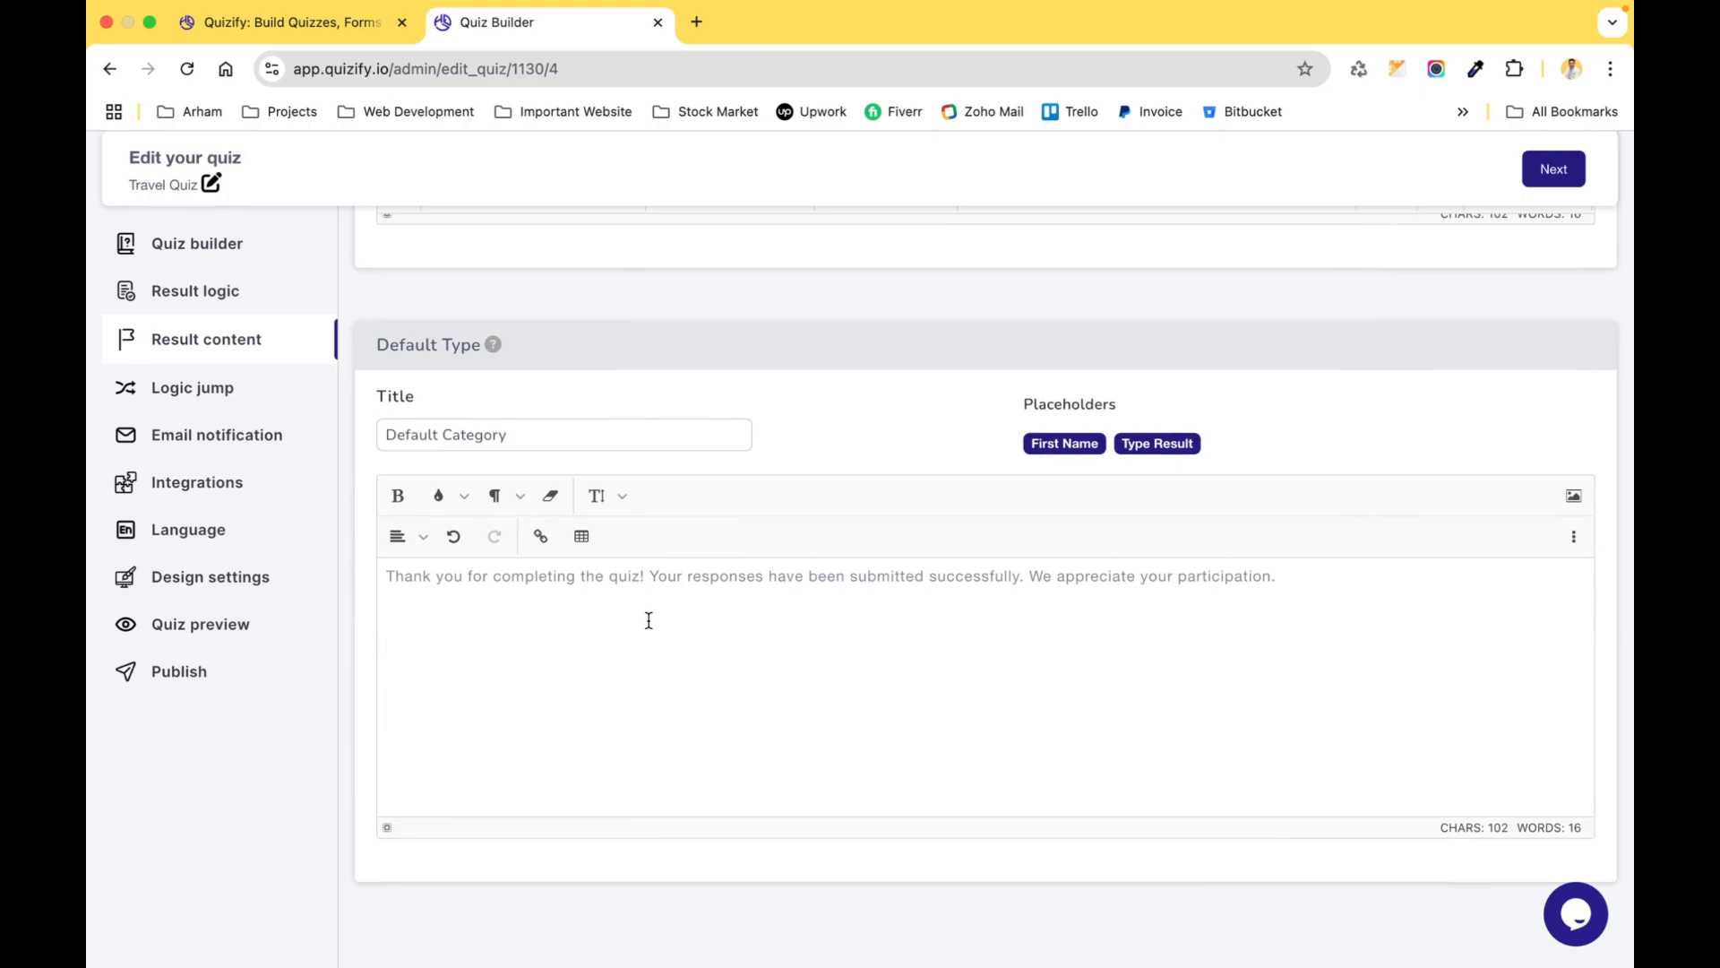
pyautogui.moveTo(547, 446); pyautogui.dragTo(403, 439)
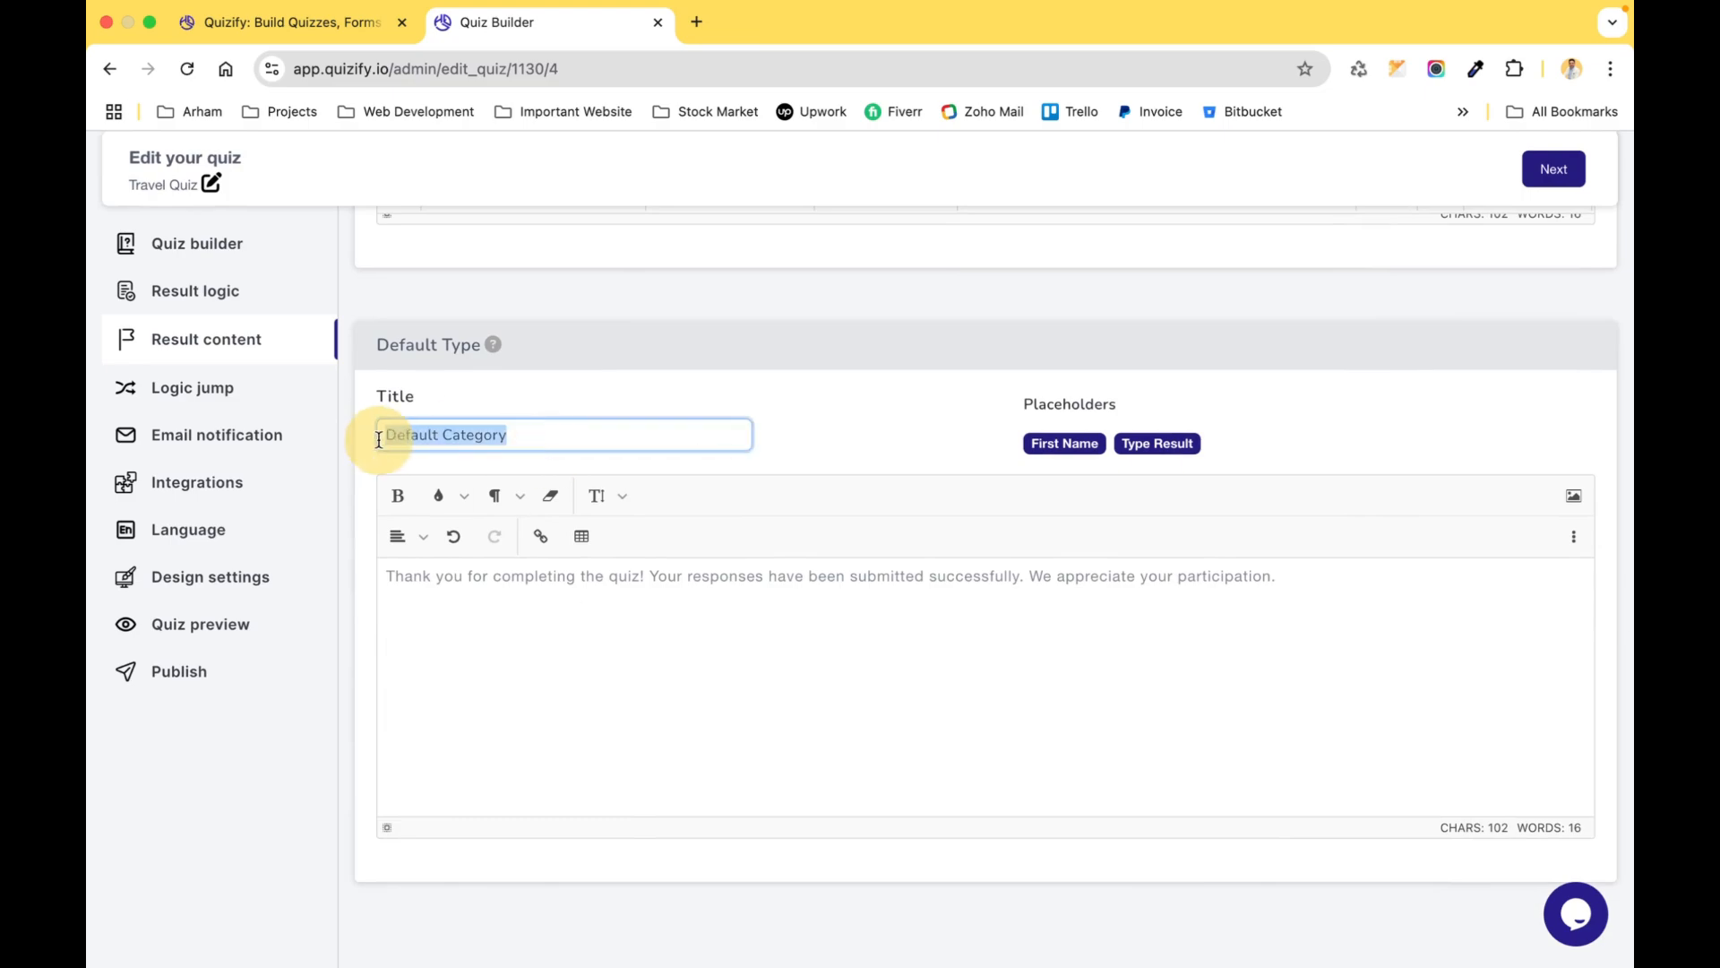
pyautogui.click(510, 568)
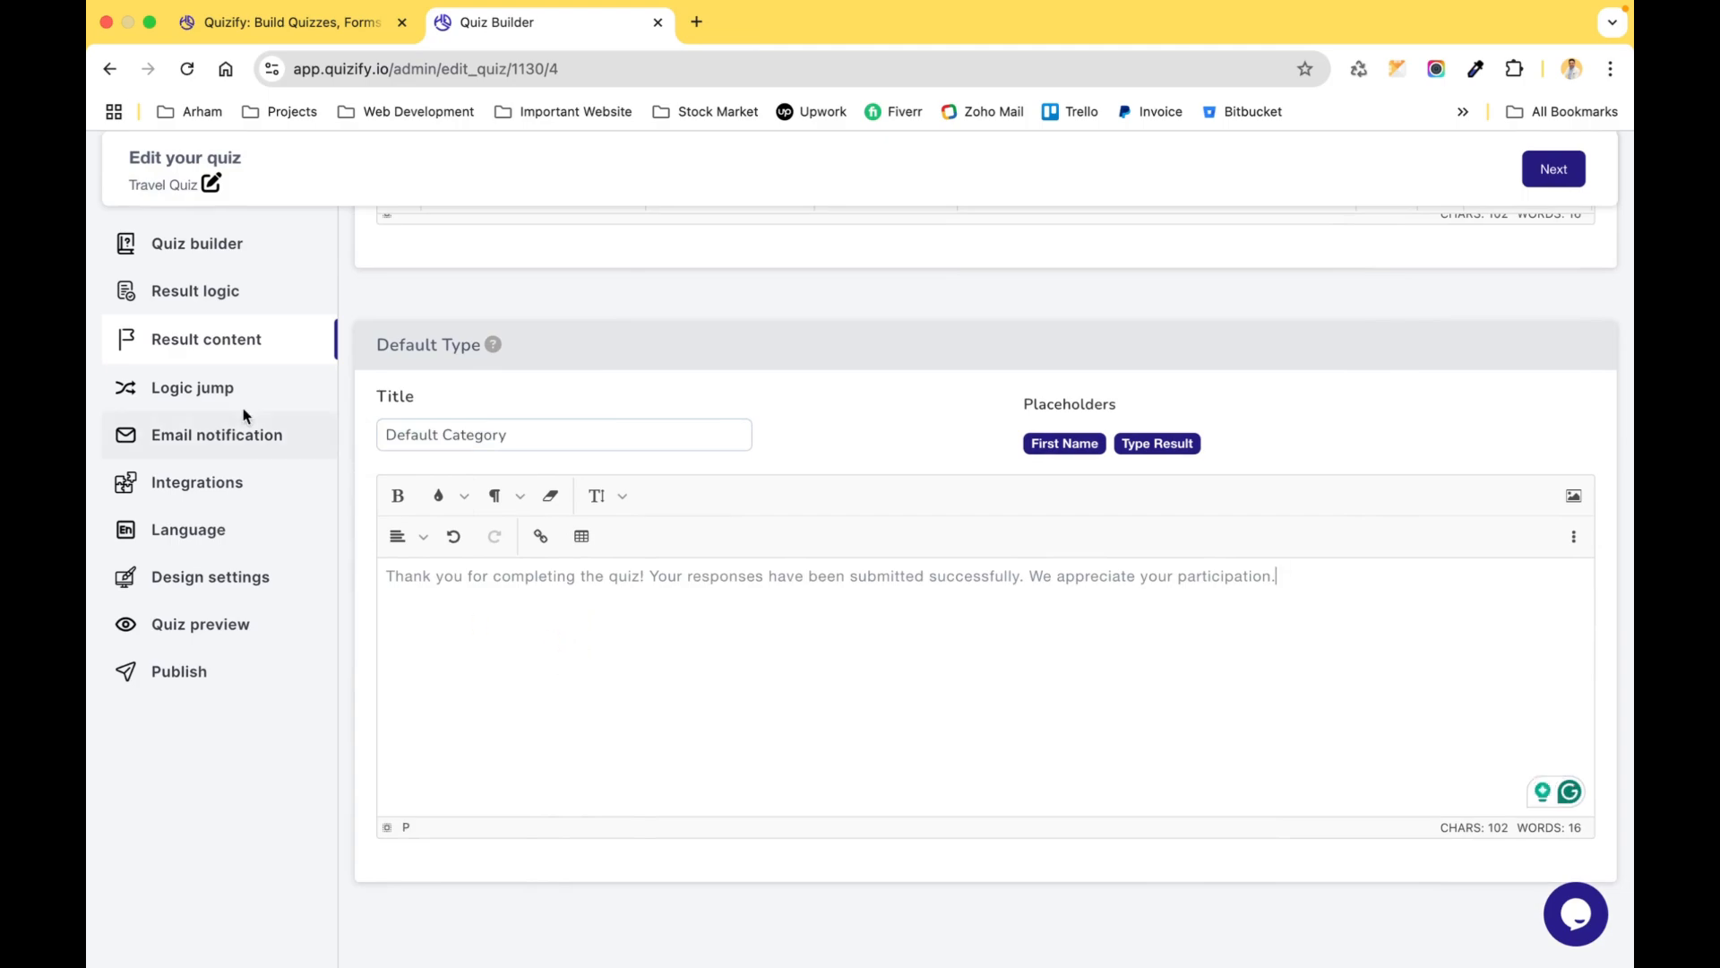
# Return to the result logic and open the choice of result types
pyautogui.click(207, 278)
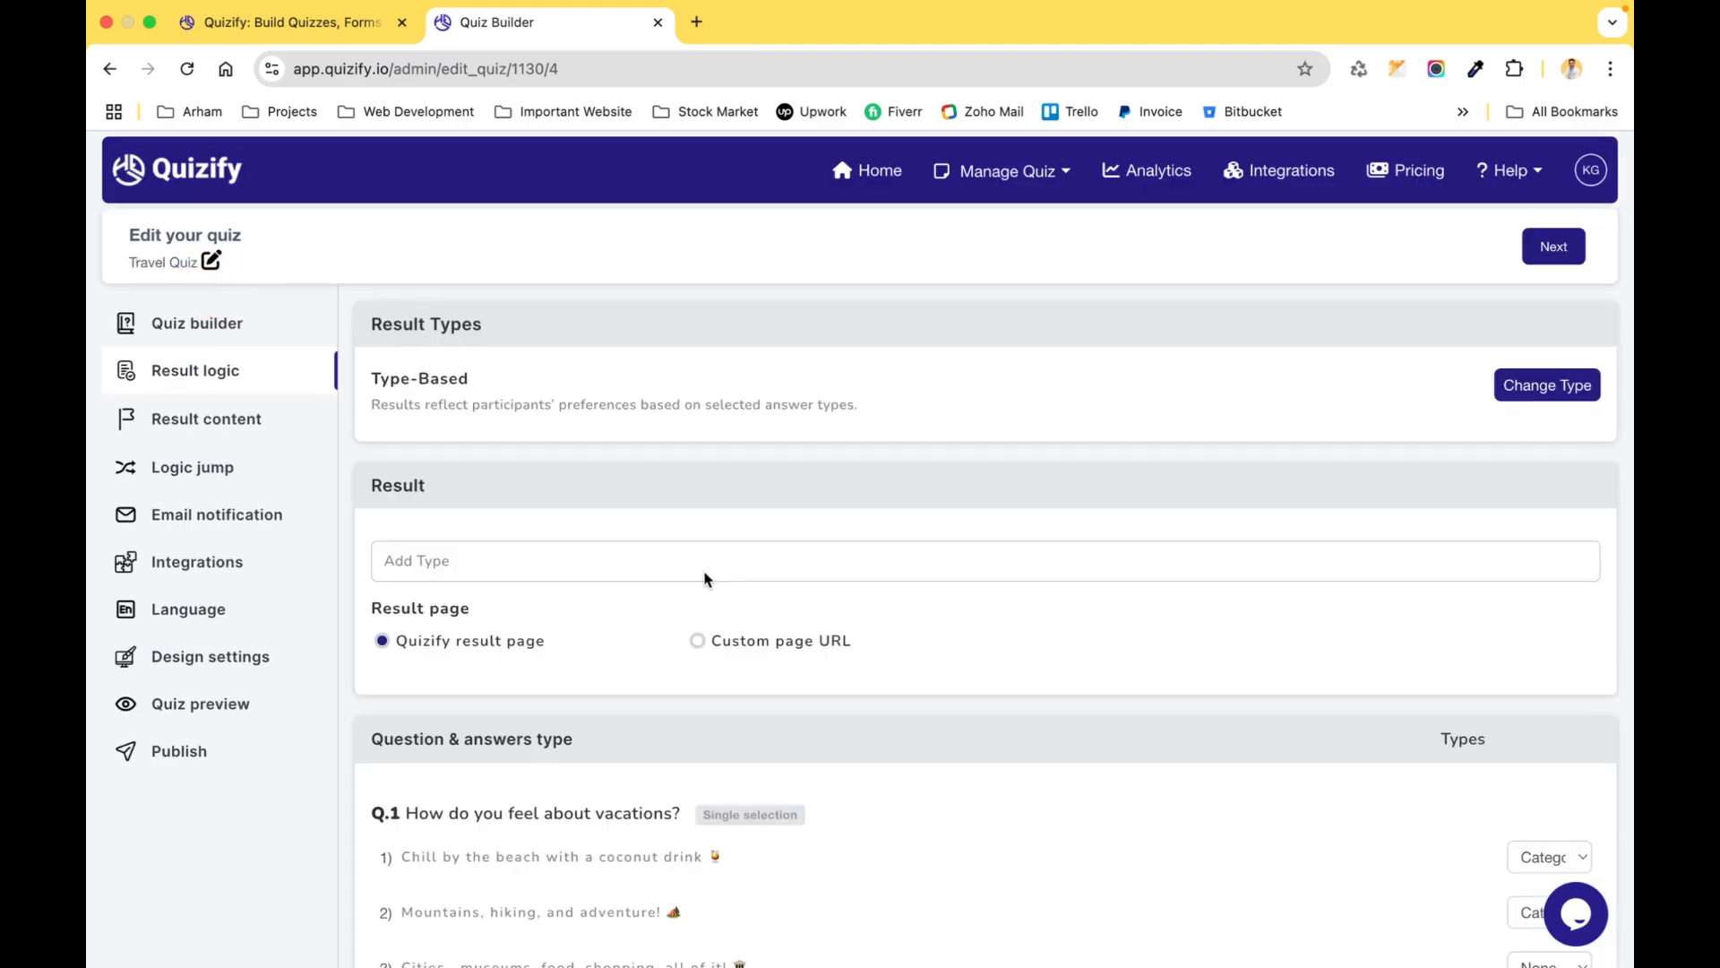
pyautogui.click(1534, 387)
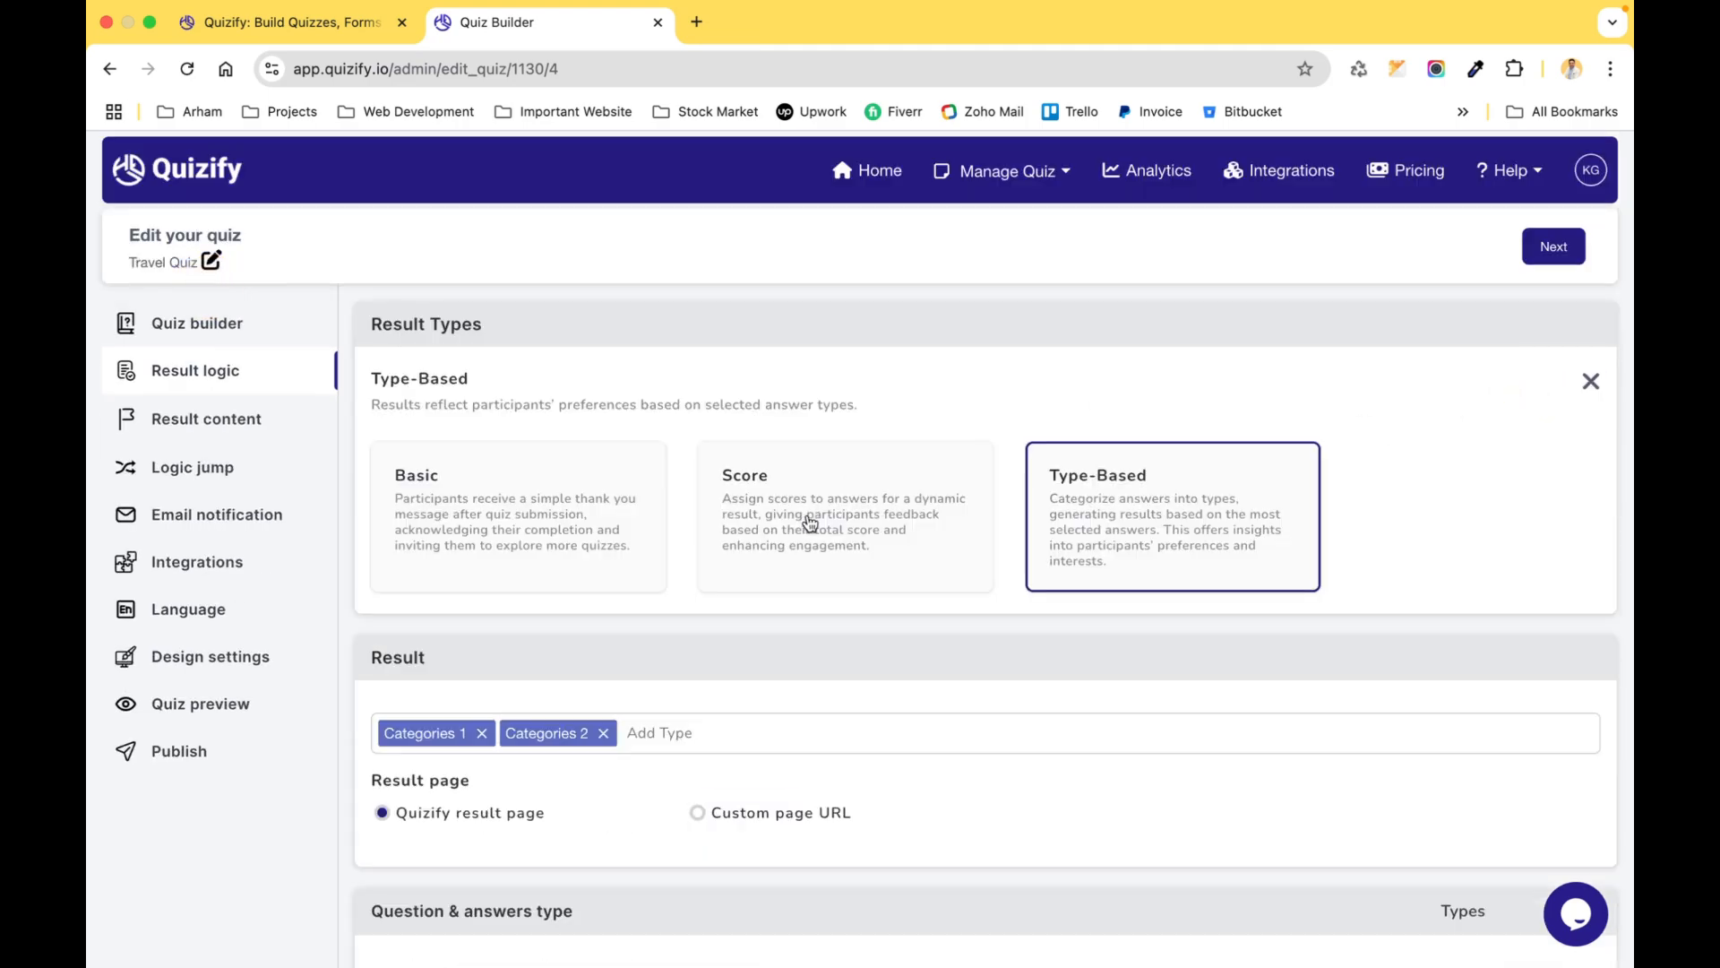